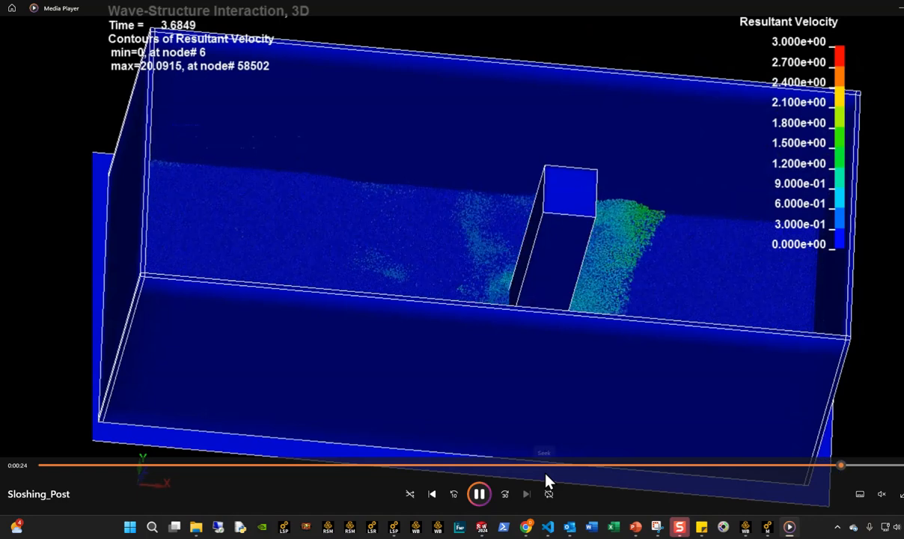
Step: Play the SPH_Wave_0.5 simulation video, then leave the media player
left_click(432, 494)
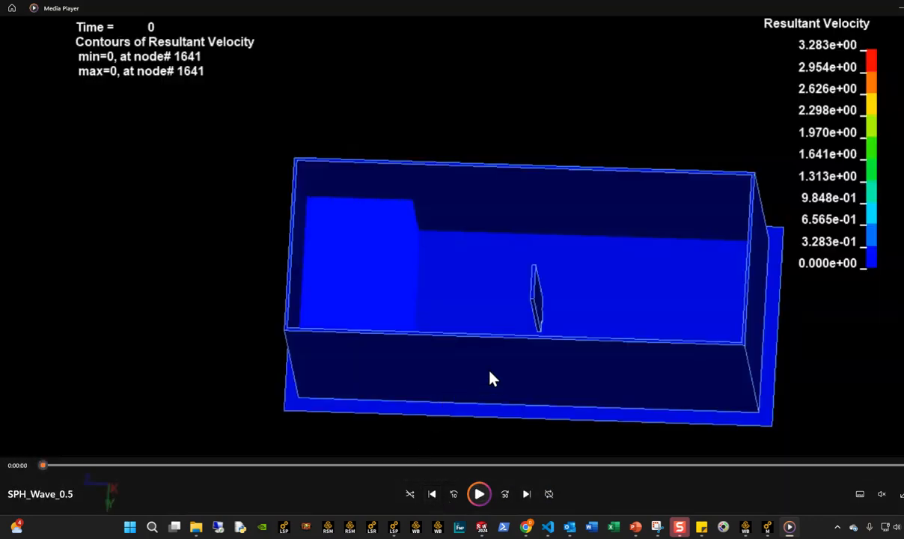
left_click(480, 494)
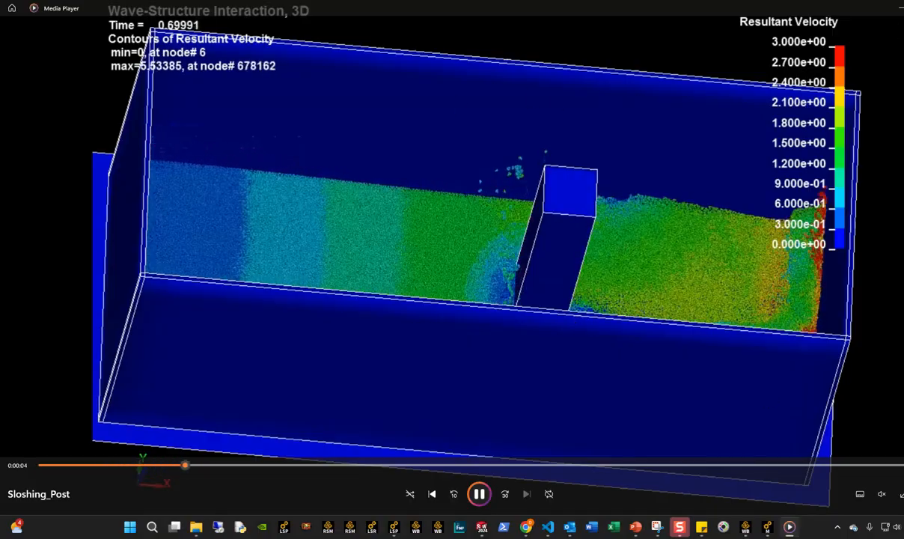
left_click(903, 7)
Step: Switch to the D : Demo model in Ansys Mechanical and view the tank from above
mouse_move(788, 527)
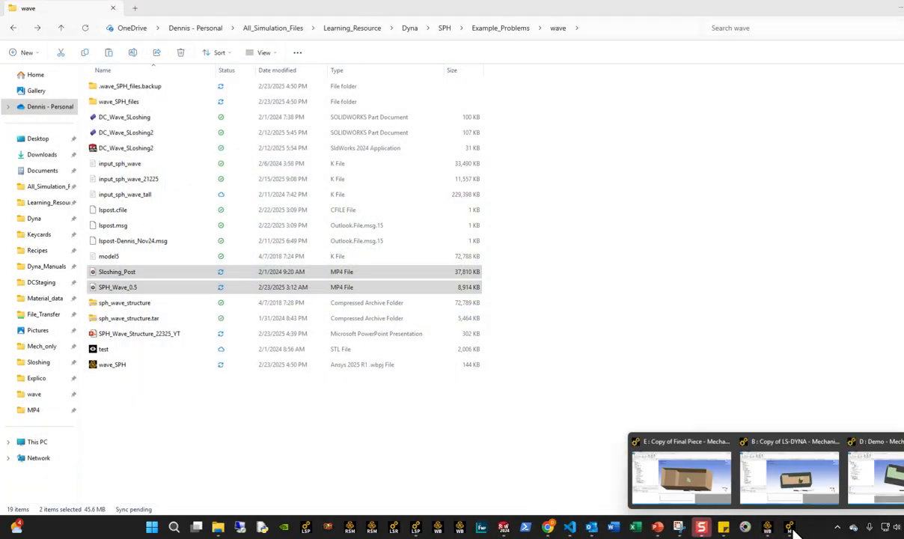
left_click(889, 494)
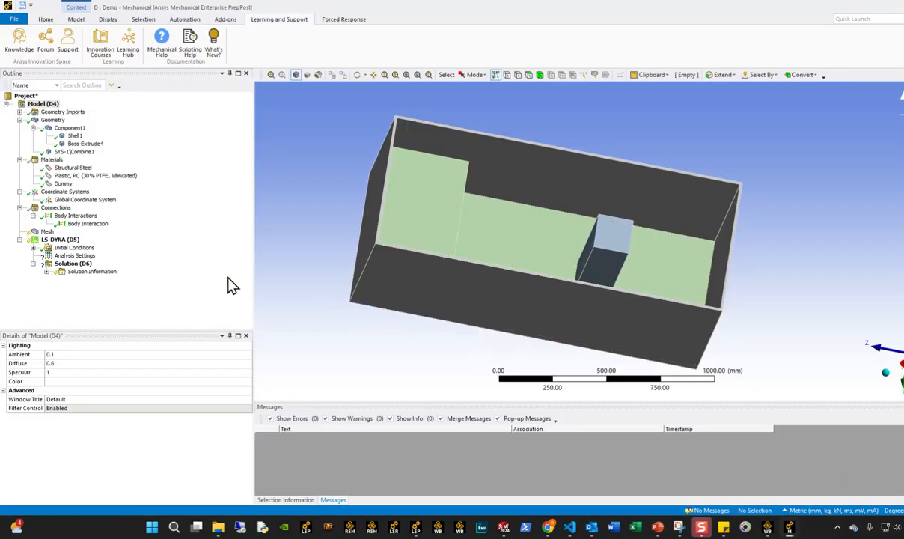
middle_click_drag(261, 274, 458, 368)
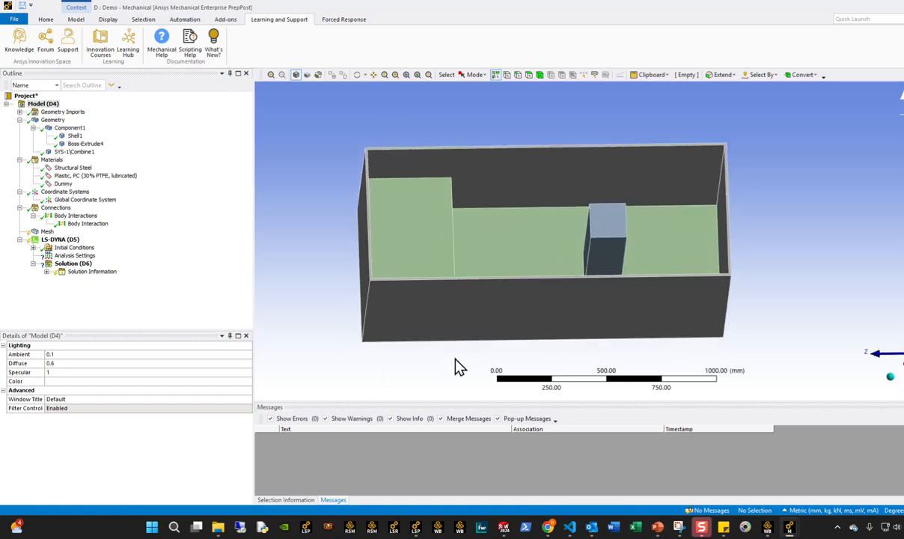
mouse_move(416, 529)
middle_click_drag(413, 339, 392, 337)
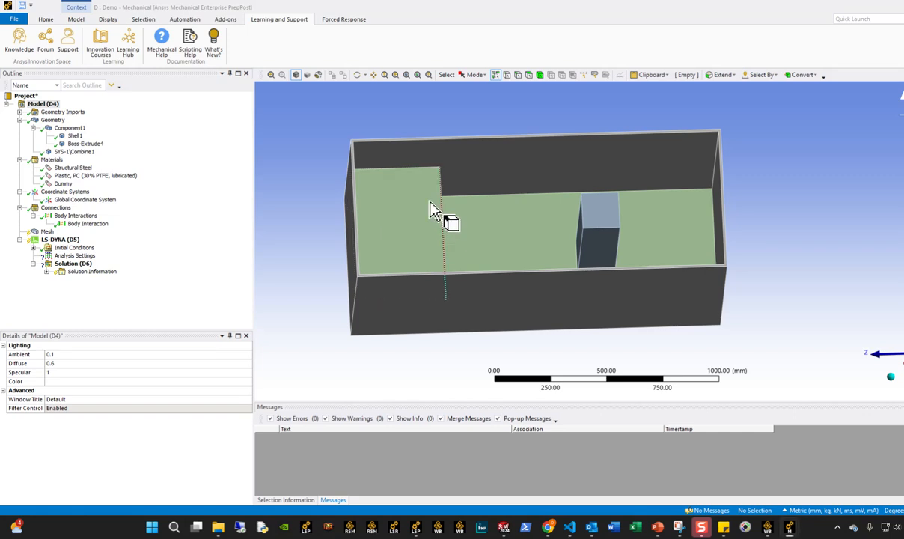
Step: Suppress the default frictionless body interaction under Connections
left_click(20, 112)
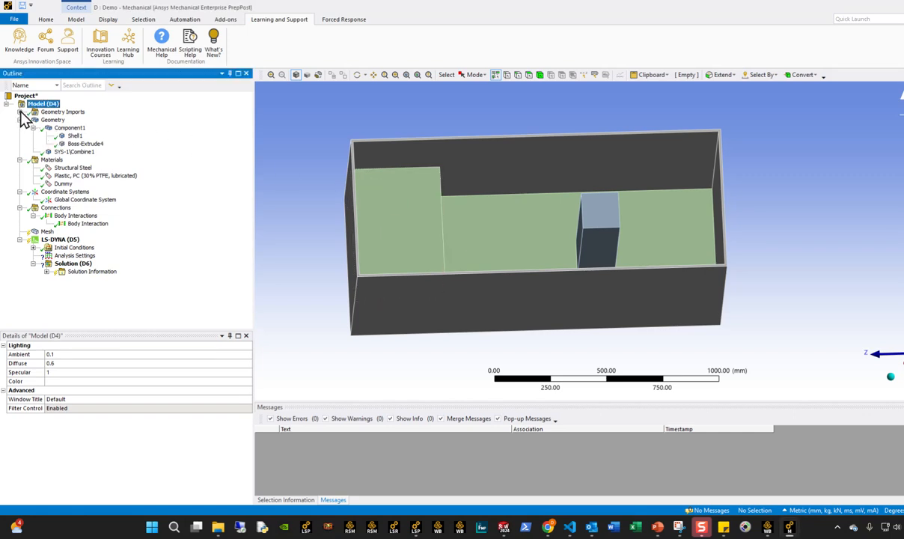
left_click(19, 112)
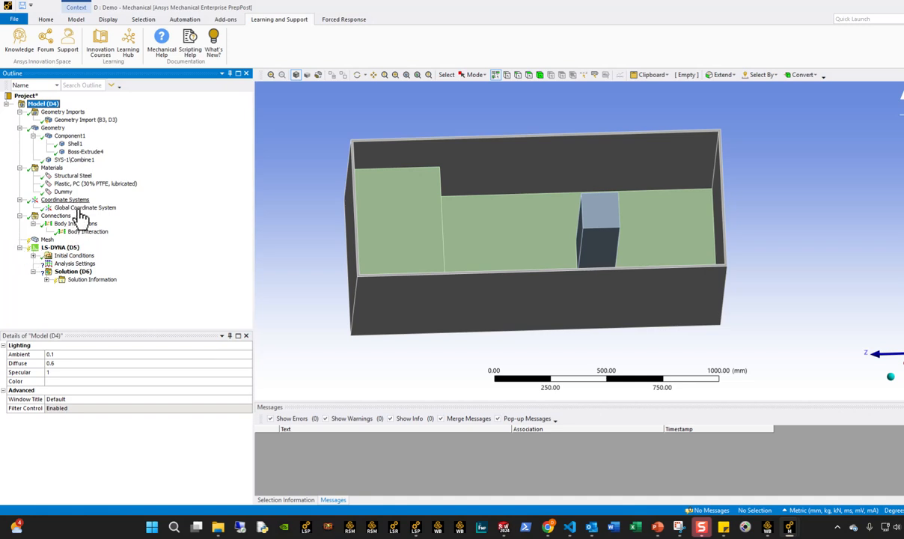
left_click(76, 233)
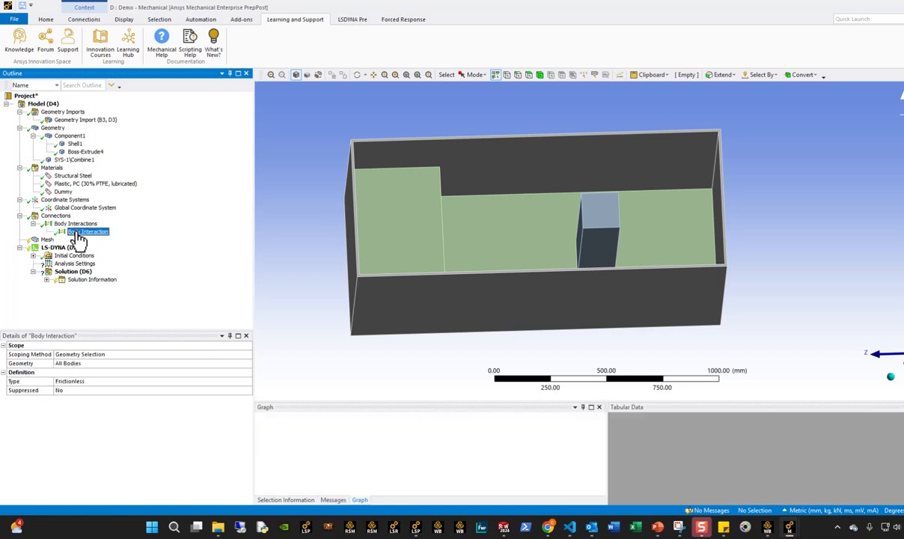
right_click(77, 233)
left_click(109, 250)
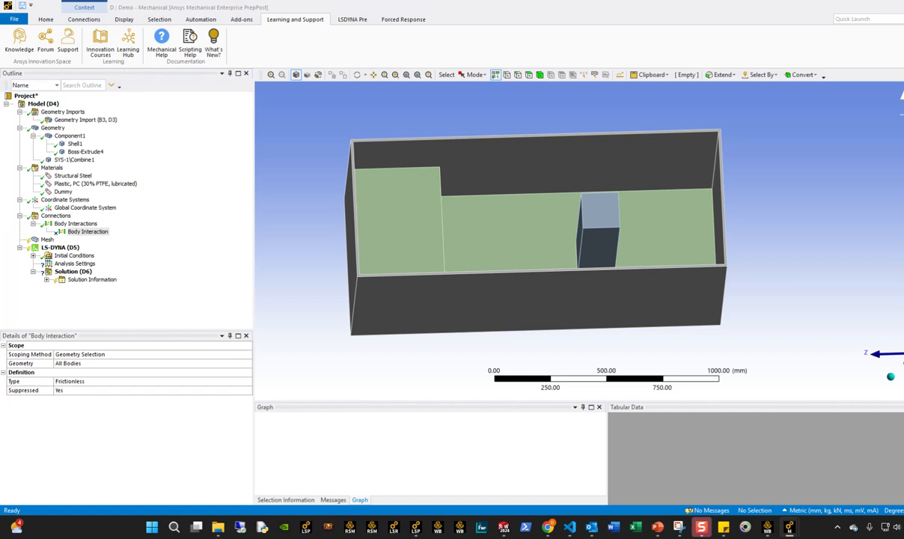
Step: Rename the Shell1 body as Outer_HOusing and the Boss-Extrude4 body as Post
left_click(75, 143)
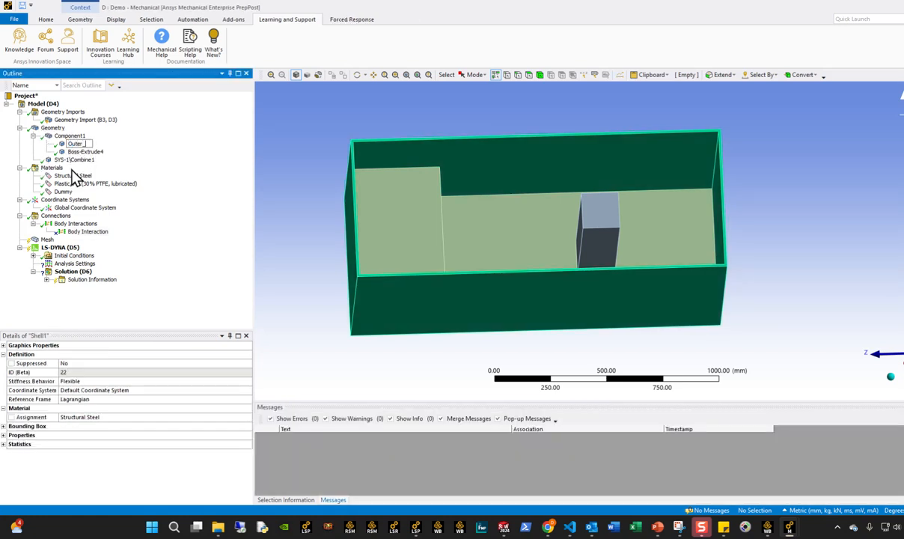
type("Outer_HOusing")
key("Return")
left_click(84, 152)
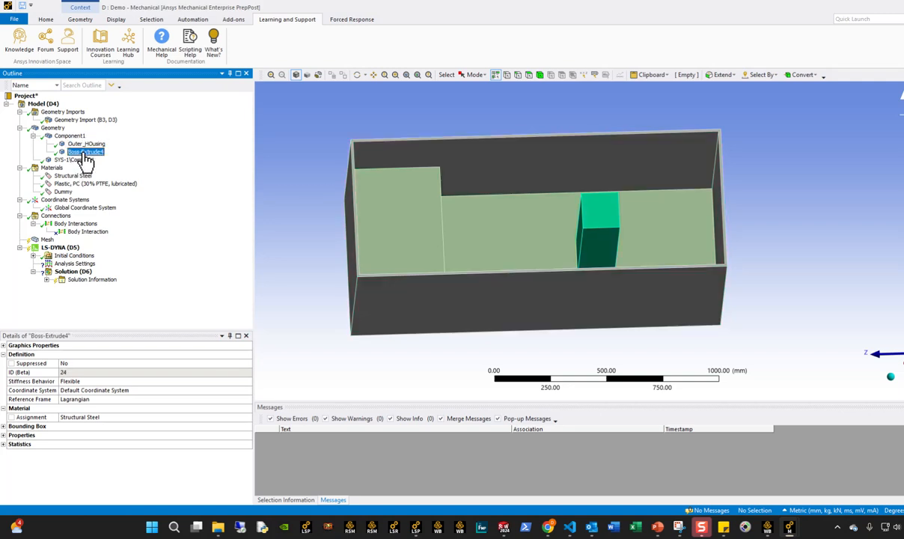
type("Post")
key("Return")
Step: Rename the SYS-1\Combine1 body as Fluids
left_click(78, 160)
key("F2")
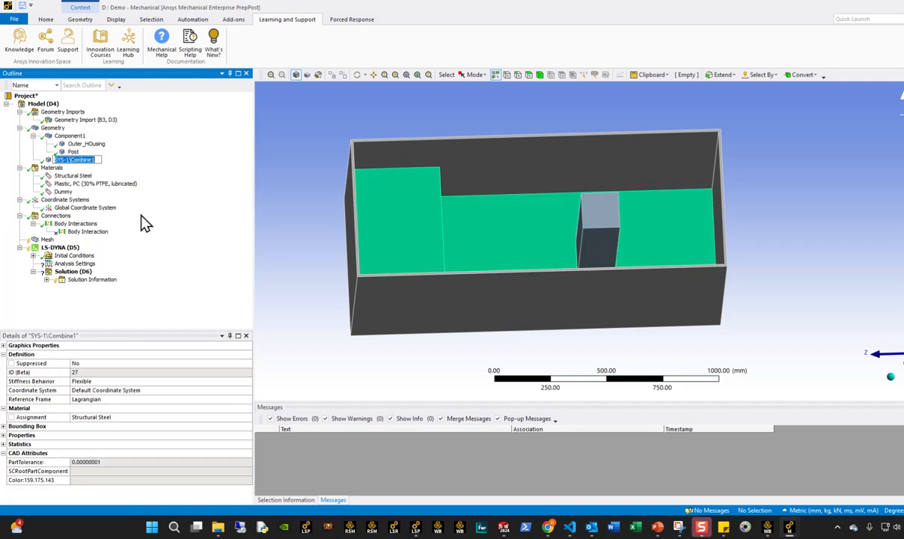
type("Fluids")
key("Return")
Step: Examine the outer housing and post bodies in Component1 and their material assignments
left_click(84, 144)
left_click(75, 152)
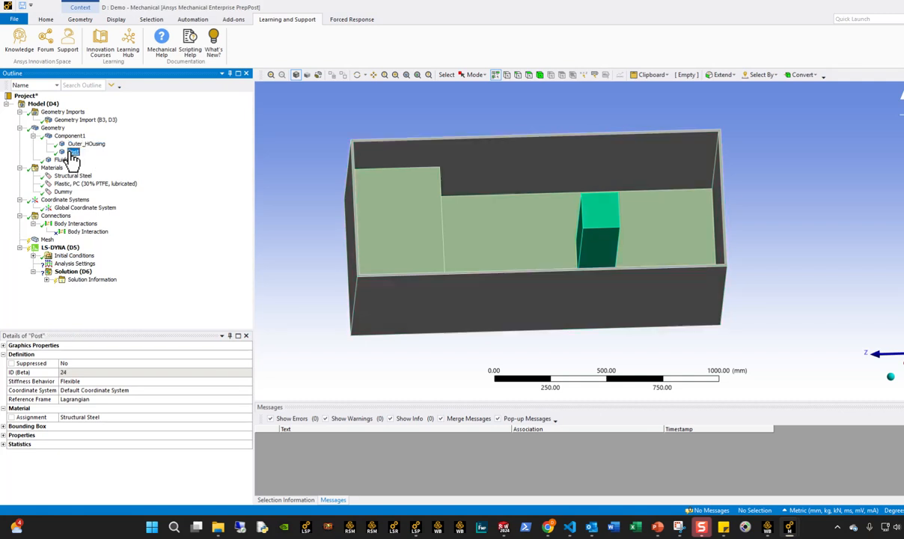
left_click(81, 144)
left_click(73, 152)
left_click(81, 143)
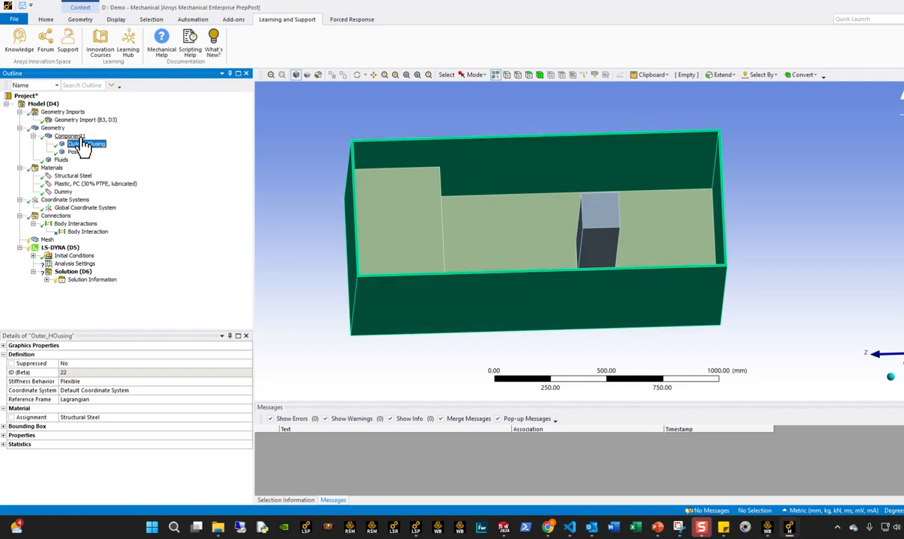
left_click(70, 136)
left_click(76, 145)
left_click(74, 152)
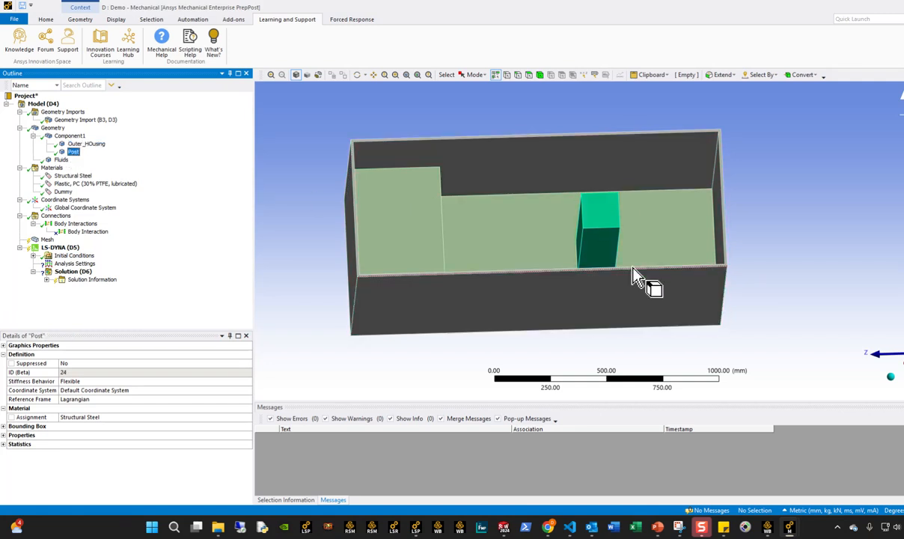
left_click(78, 146)
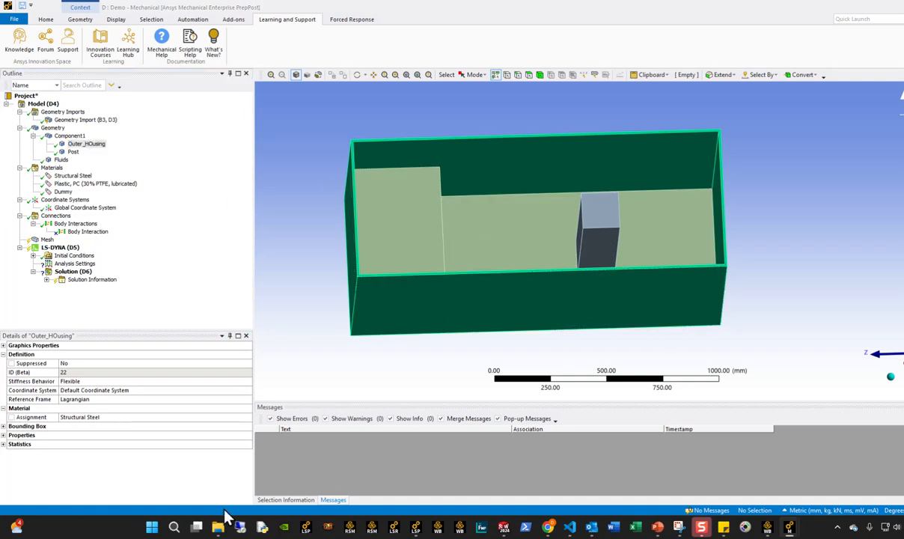
Step: Assign the material Plastic, PC (30% PTFE, lubricated) to the Post body
left_click(73, 152)
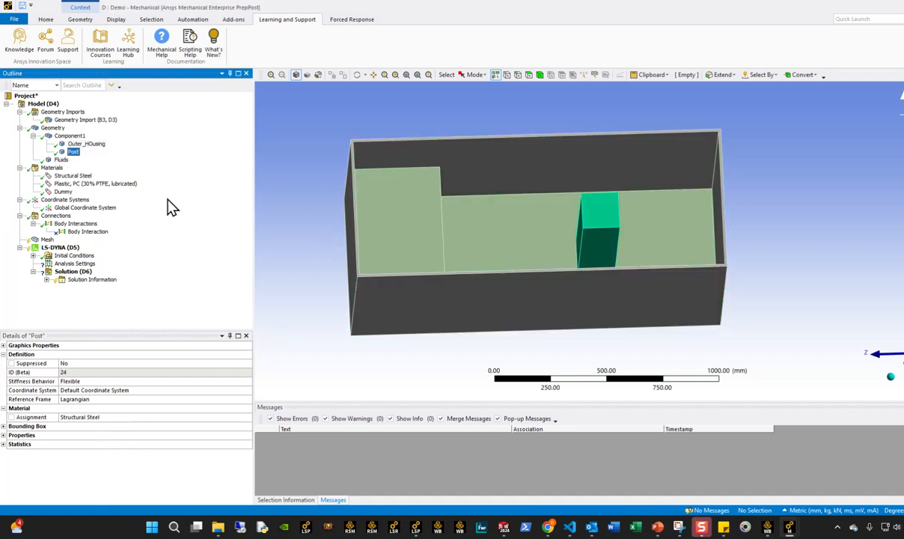
left_click(248, 419)
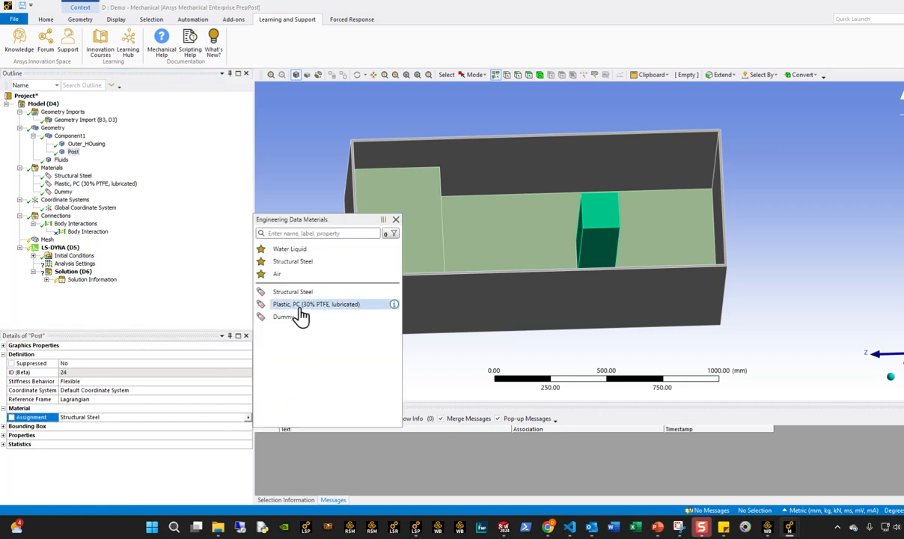
left_click(300, 305)
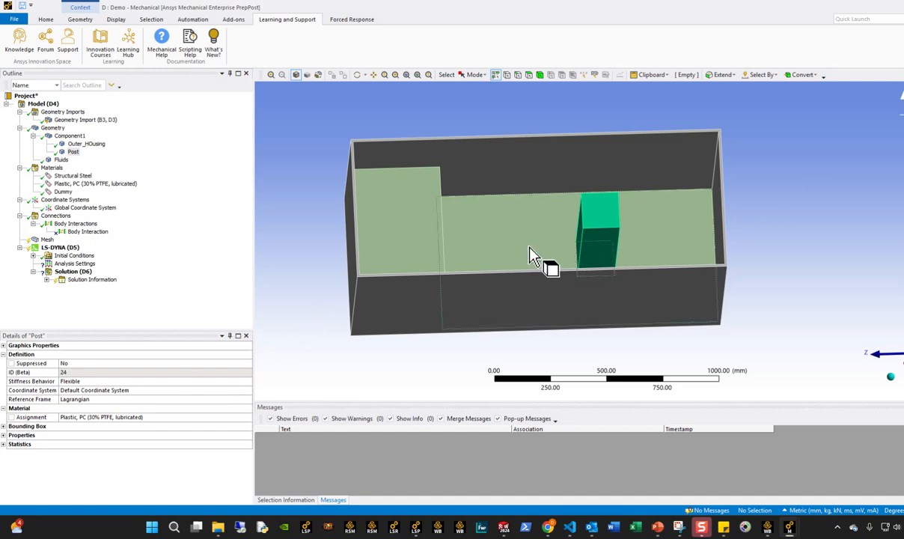
Step: Set the reference frame of the Fluids body to Particle
left_click(62, 160)
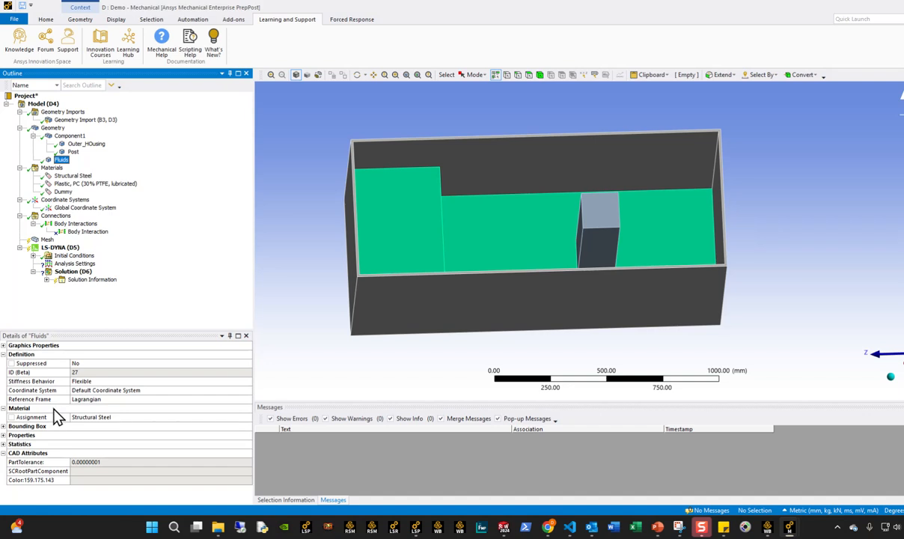
left_click(129, 399)
left_click(248, 399)
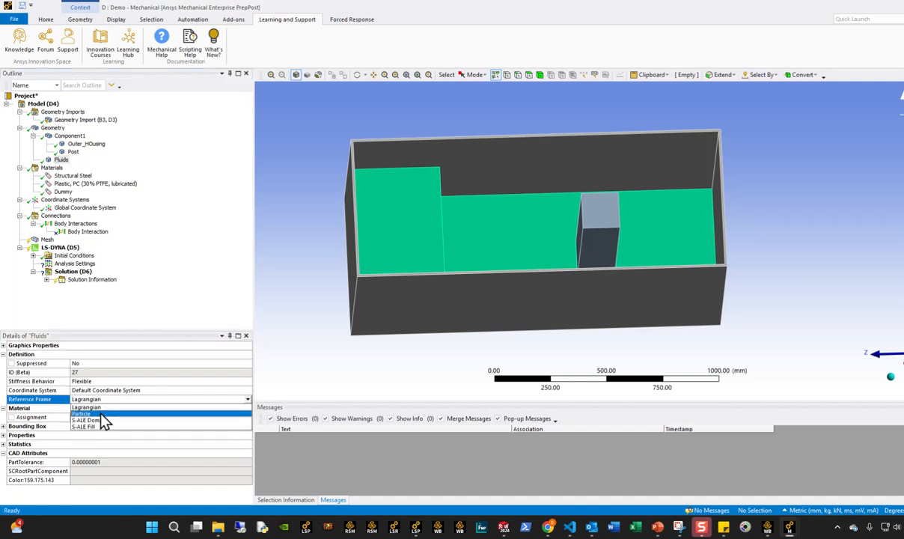
left_click(119, 414)
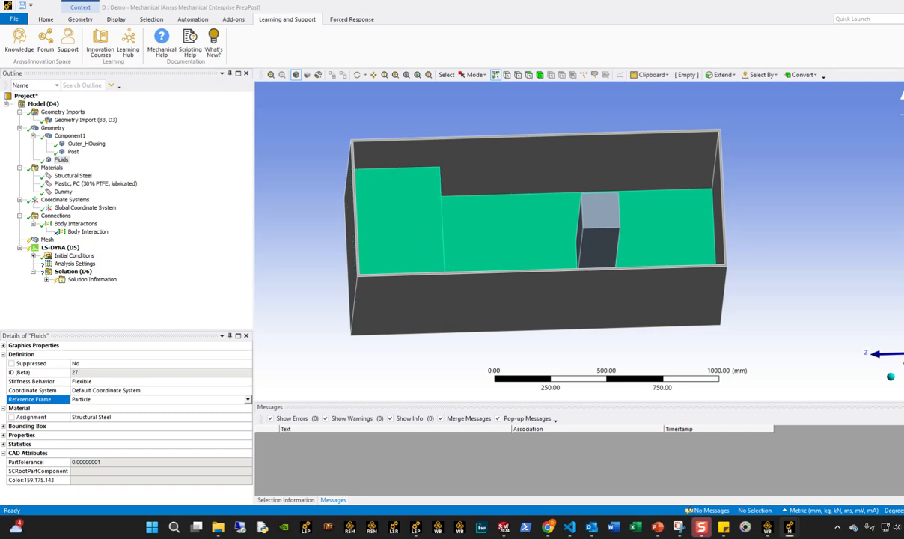
Step: Add a keyword snippet to Fluids with *MAT_NULL (ro 1000.0, pc -50000.0, mu 0.001) and *EOS_MURNAGHAN (gamma 7.0, k0 150000.0, v0 0.0)
right_click(62, 160)
mouse_move(94, 169)
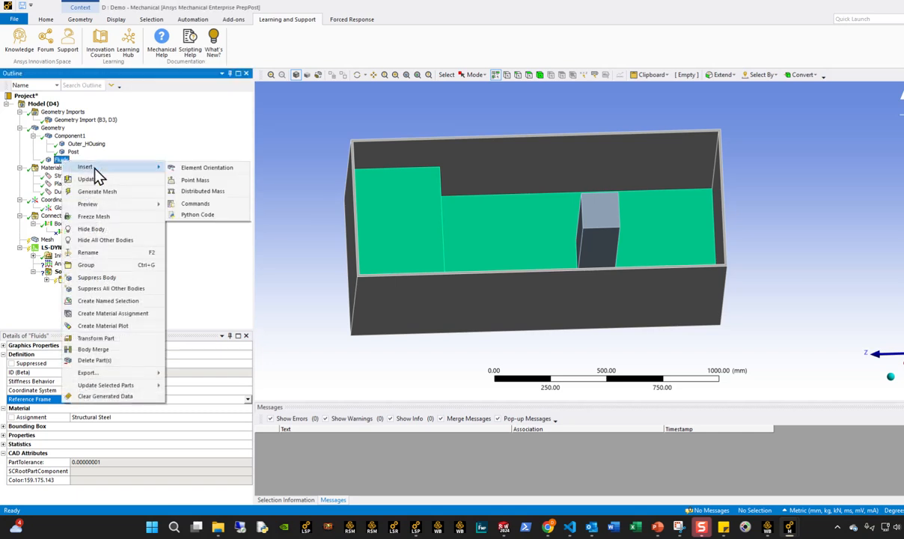
left_click(196, 204)
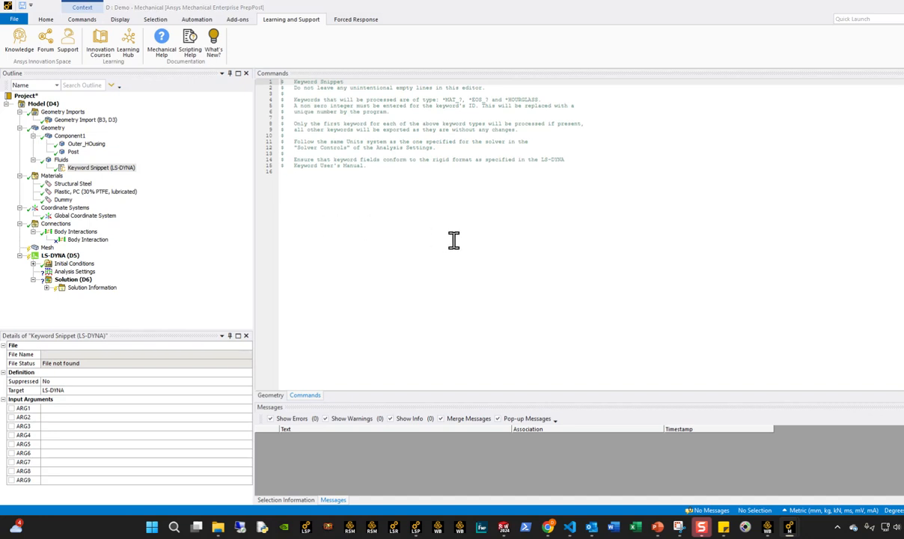
type("*MAT_NULL $#     mid        ro        pc        mu     terod     cerod        ym        pr          1    1000.0  -80000.0     0.001       0.0       0.0       0.0       0.0")
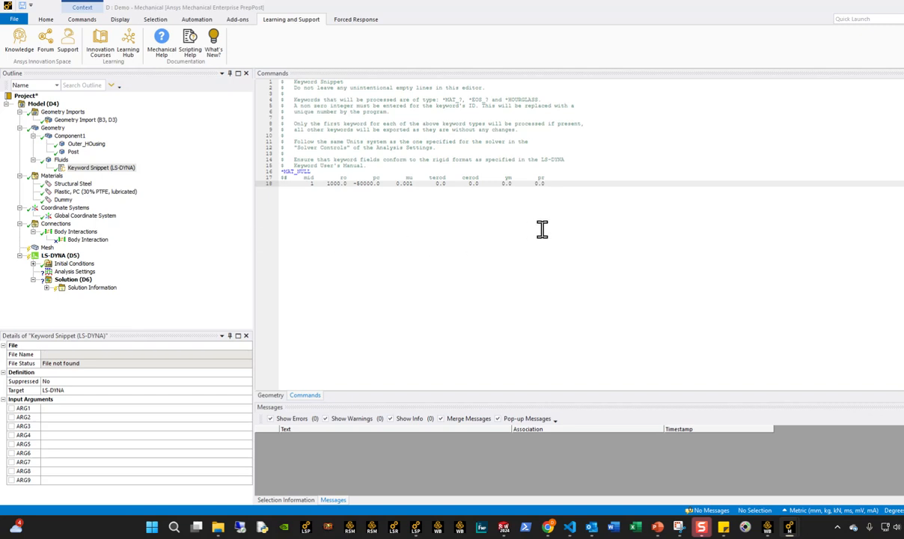
key("Return")
type("*EOS_MURNAGHAN $#   eosid     gamma        k0        v0          1       7.0  180000.0       0.0")
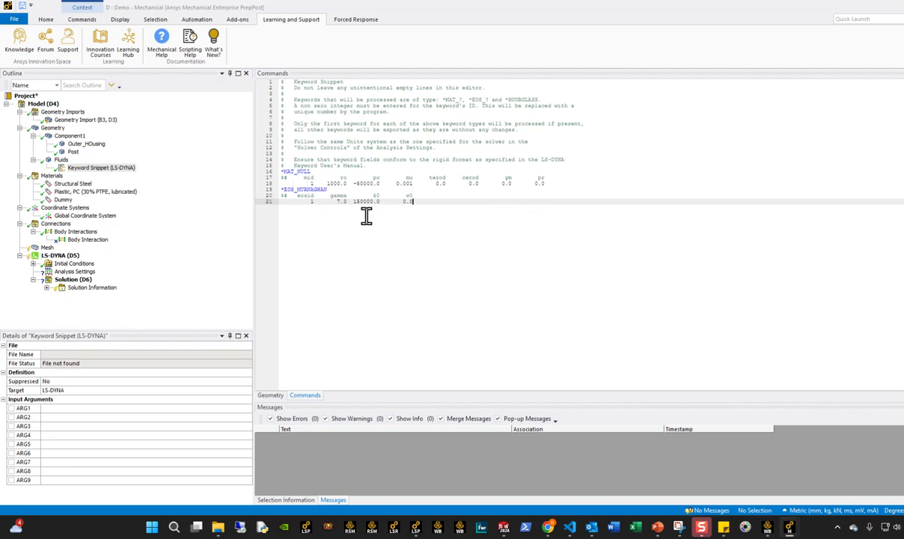
left_click_drag(436, 210, 259, 171)
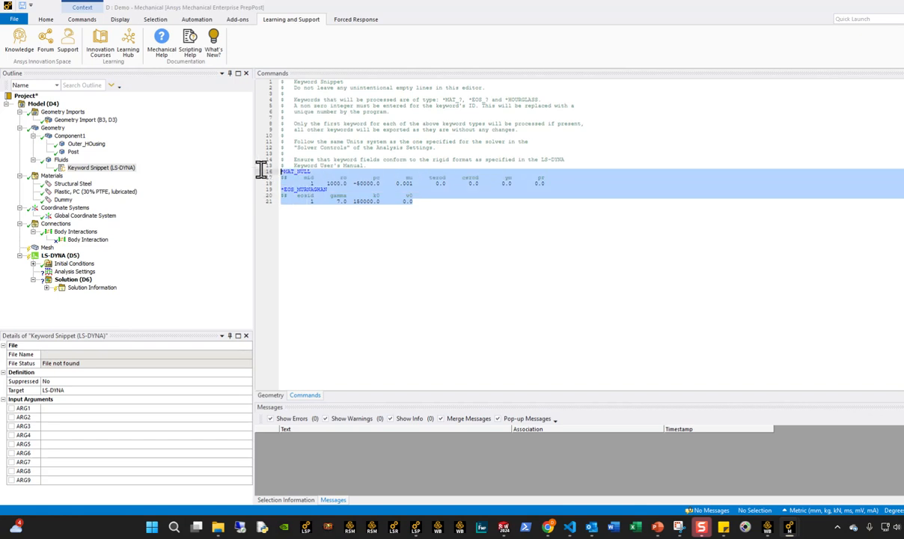
left_click(430, 209)
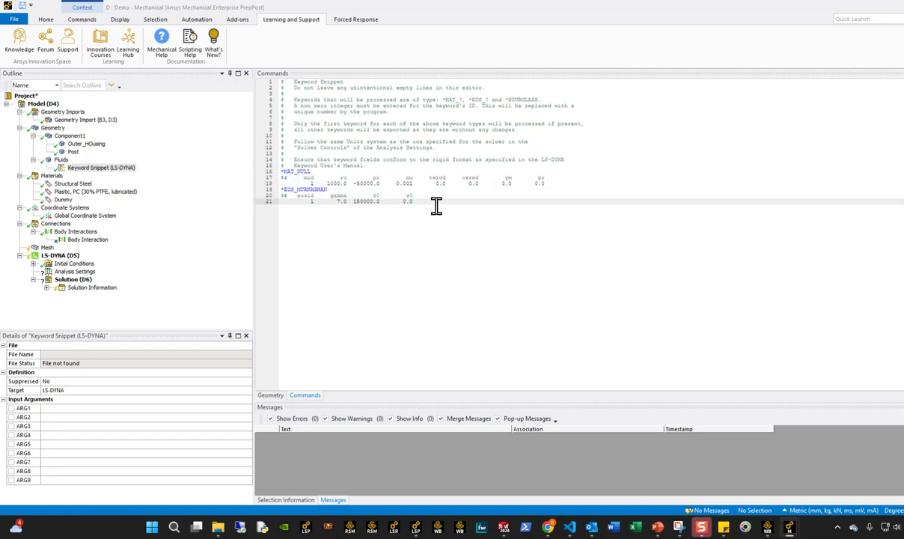
left_click_drag(433, 203, 258, 170)
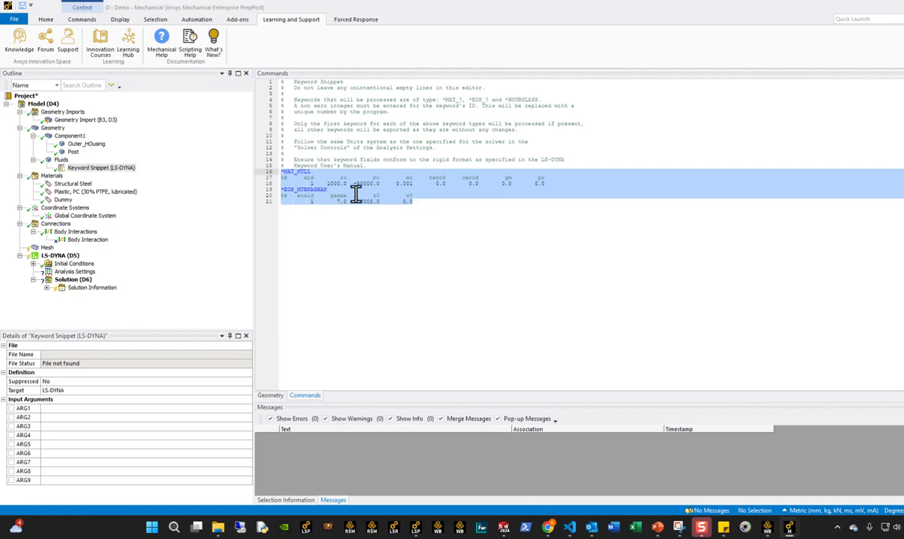
left_click_drag(449, 232, 254, 172)
Step: Insert a new coordinate system under Coordinate Systems
left_click(65, 208)
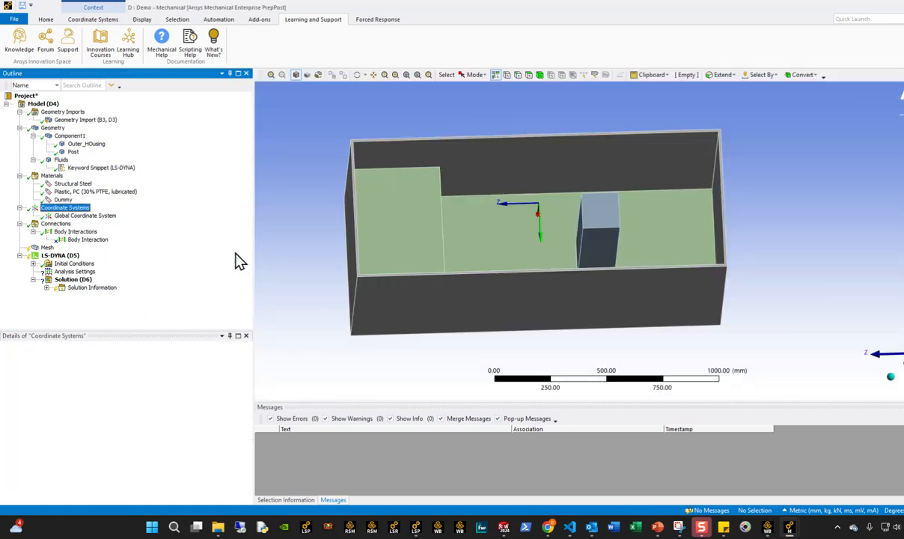
middle_click_drag(529, 300, 528, 266)
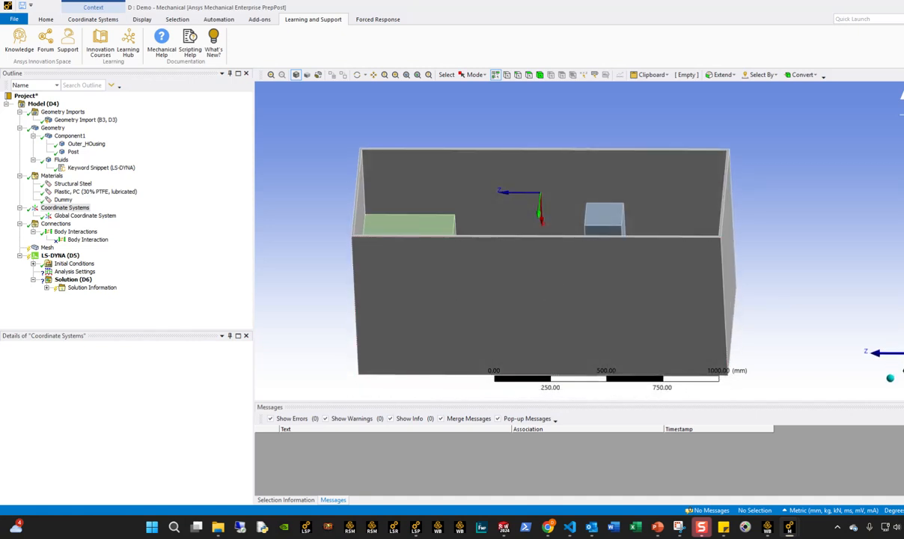
right_click(88, 210)
mouse_move(120, 217)
left_click(179, 219)
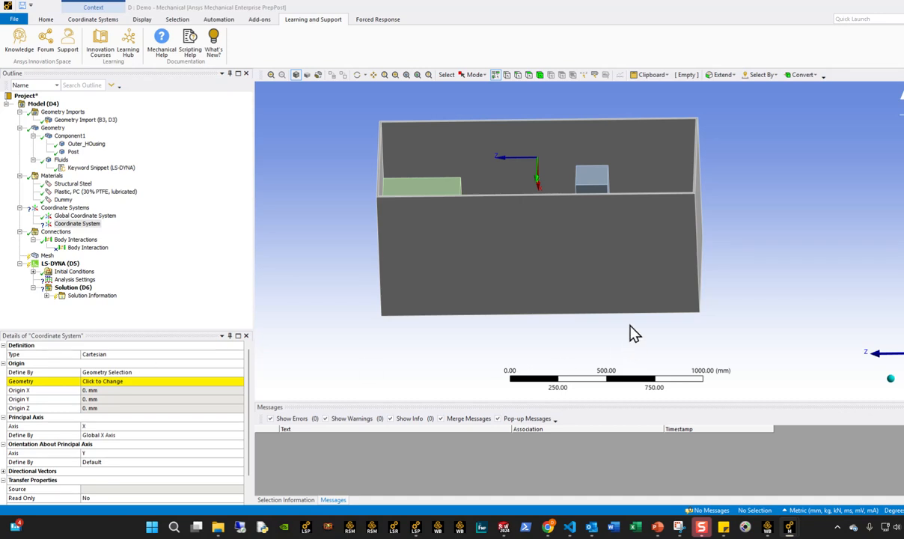
Step: Set the new coordinate system's origin from the underside face of the outer housing
middle_click_drag(585, 296, 585, 236)
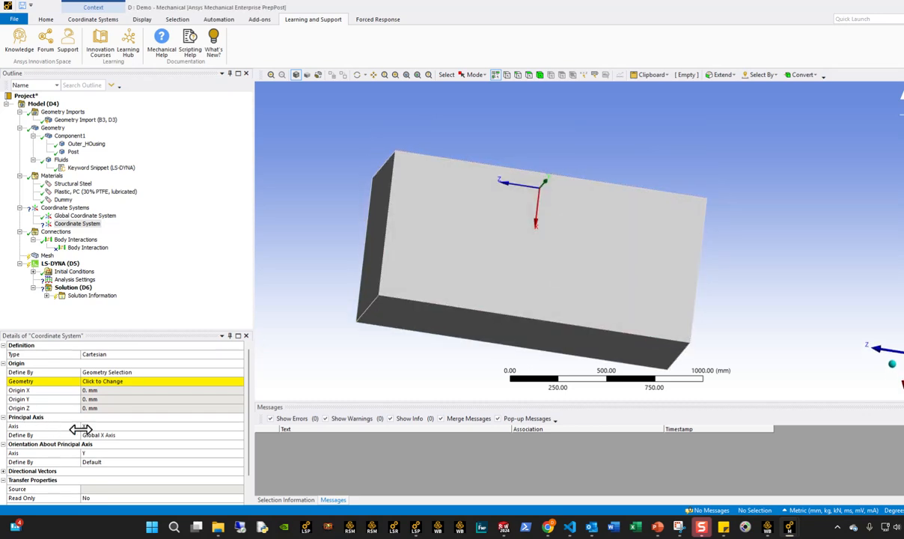
left_click(402, 317)
left_click(96, 381)
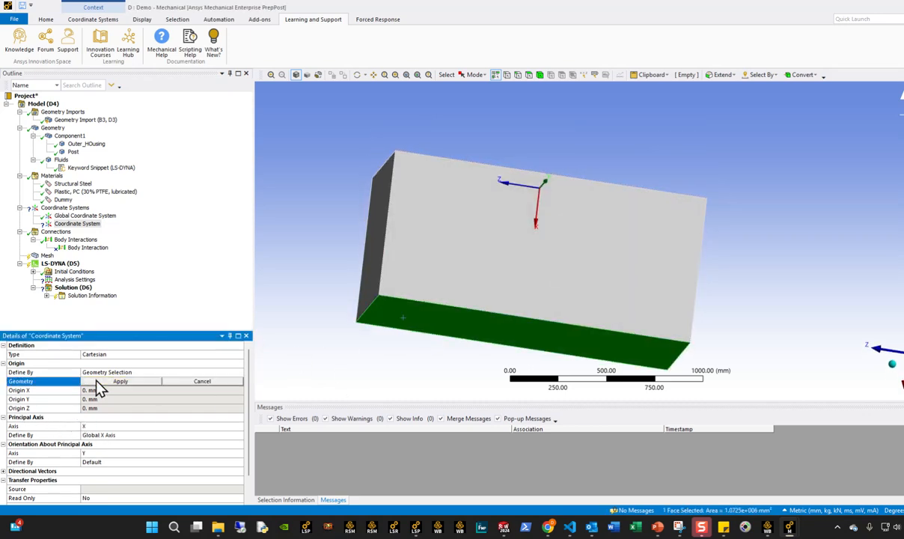
left_click(95, 382)
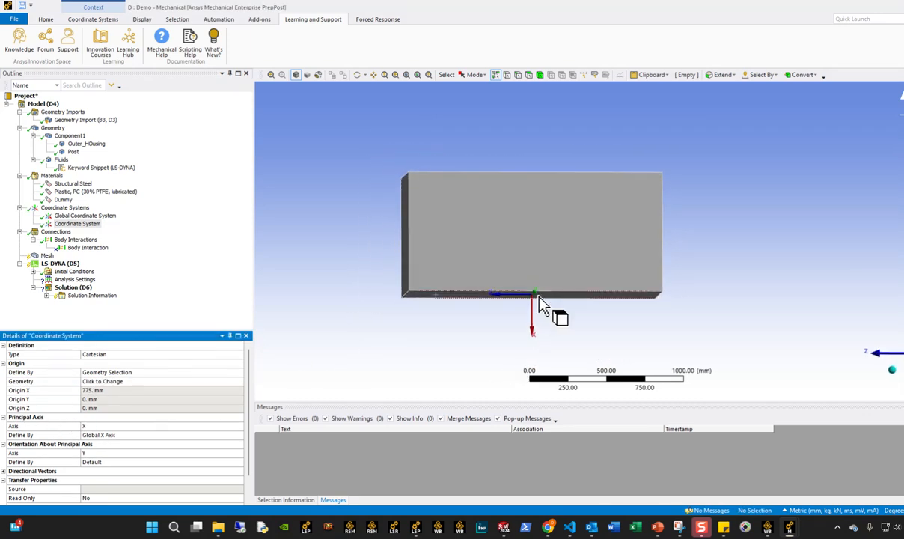
middle_click_drag(580, 340, 577, 318)
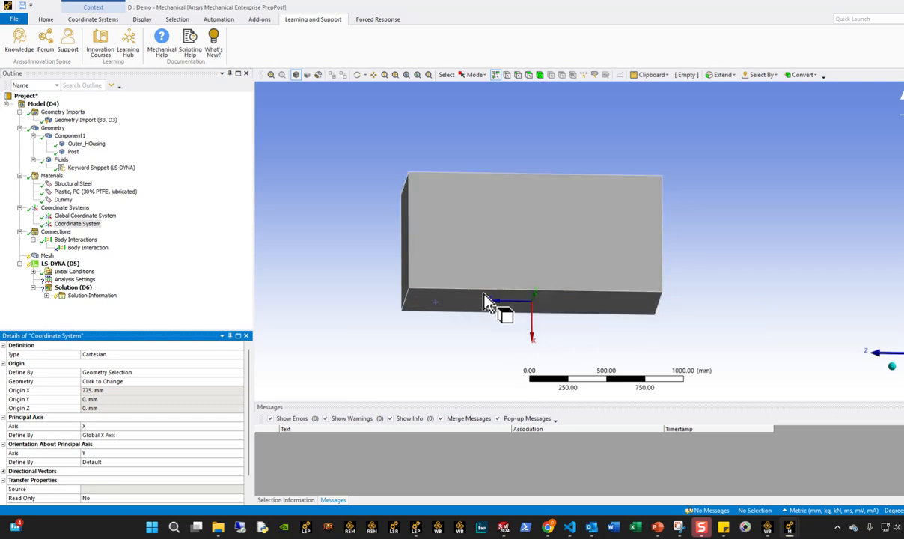
left_click(419, 298)
left_click(340, 373)
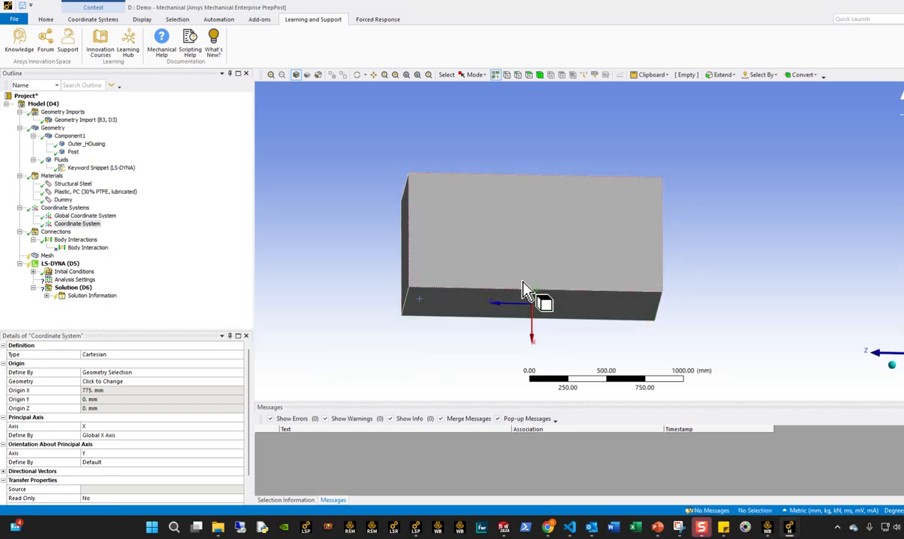
Step: Set the coordinate system's principal axis to Z, defined by the Global X Axis
scroll(109, 443, "down", 1)
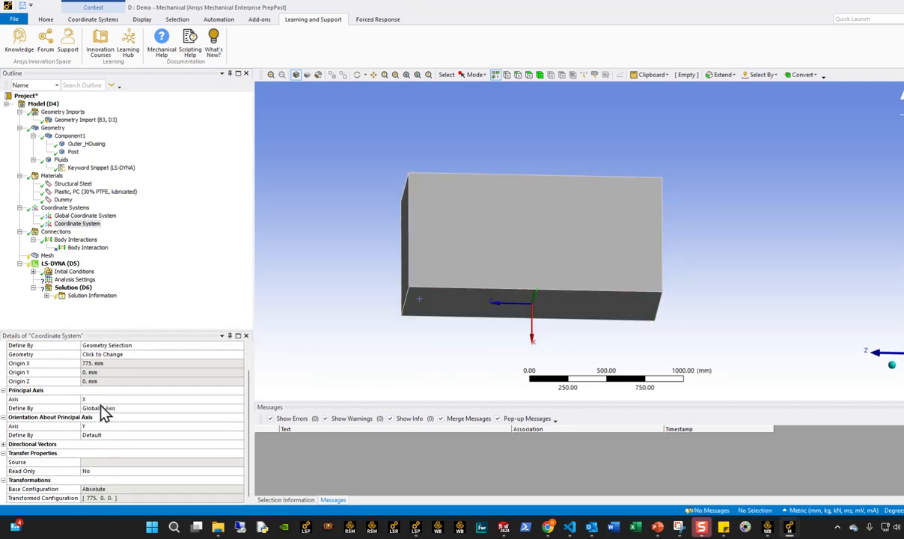
double_click(228, 398)
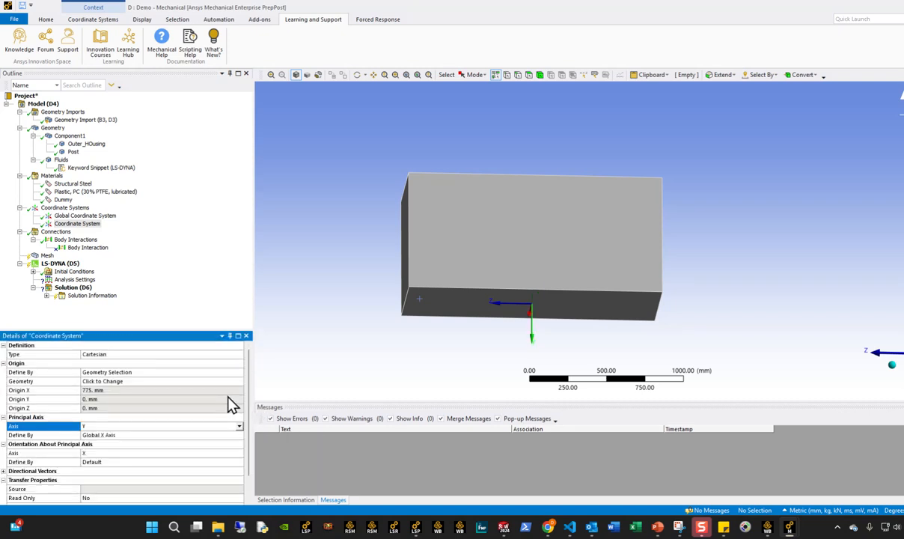
left_click(228, 399)
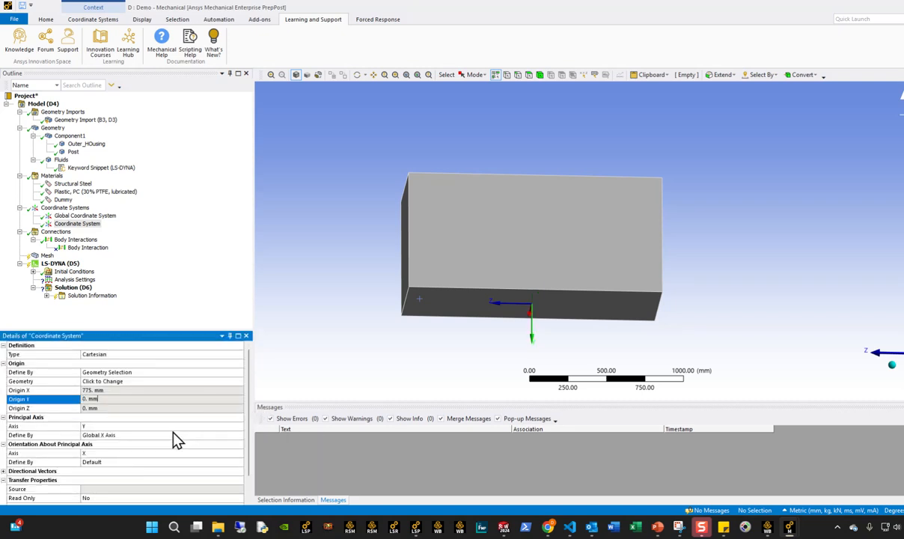
scroll(119, 415, "down", 1)
double_click(101, 399)
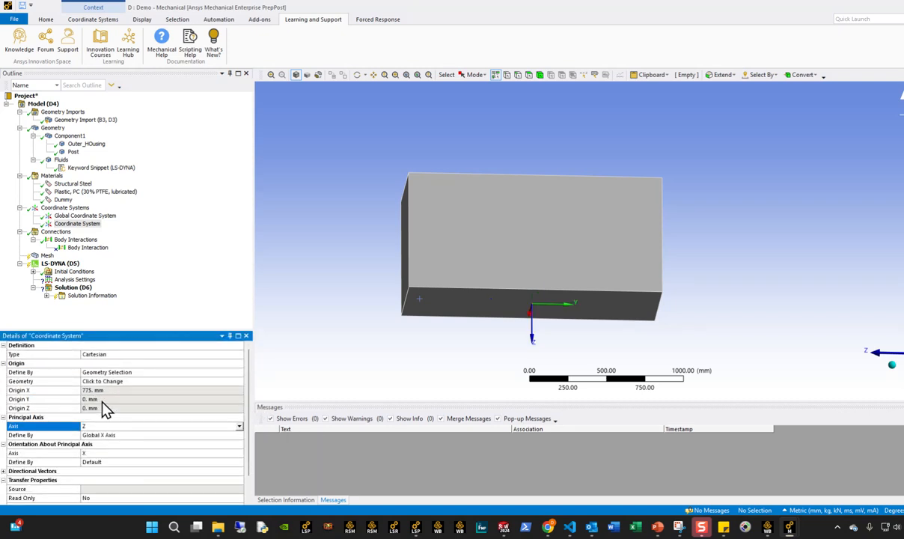
scroll(104, 412, "down", 1)
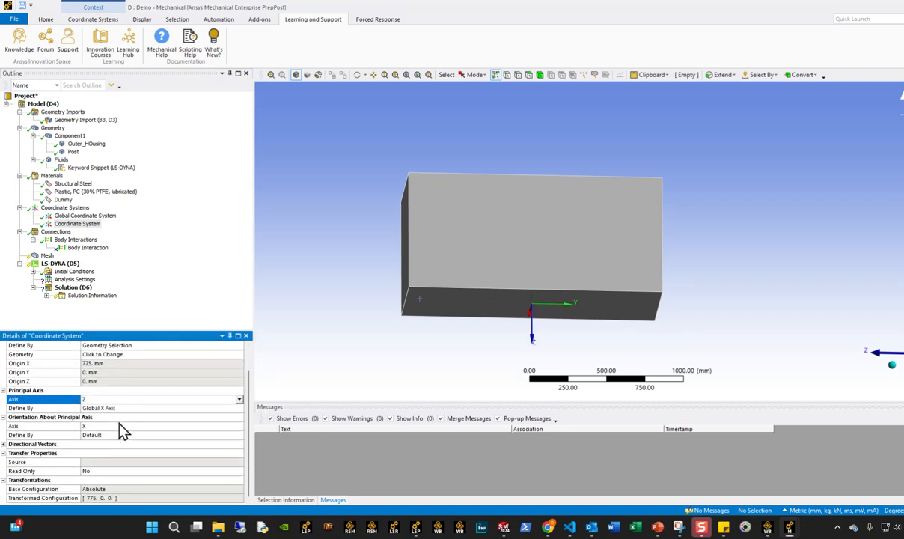
Step: Flip the coordinate system's Z direction so it points up into the tank
left_click(76, 224)
left_click(91, 19)
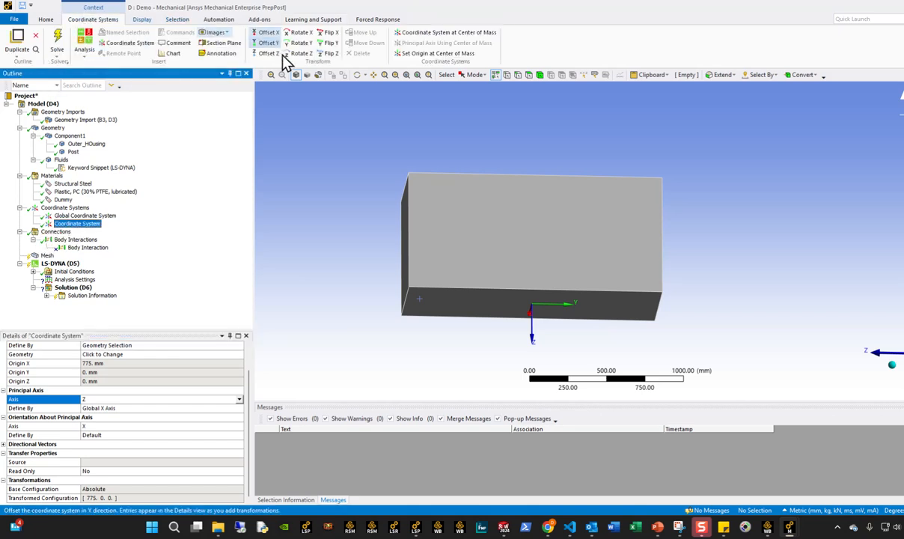
left_click(330, 54)
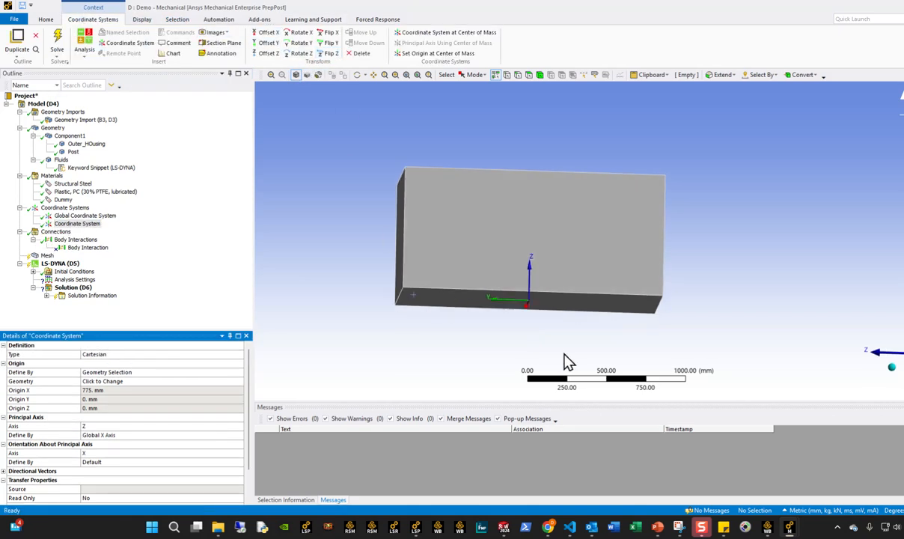
mouse_move(564, 354)
middle_mouse_down()
mouse_move(554, 365)
mouse_move(696, 374)
mouse_move(578, 365)
middle_mouse_up()
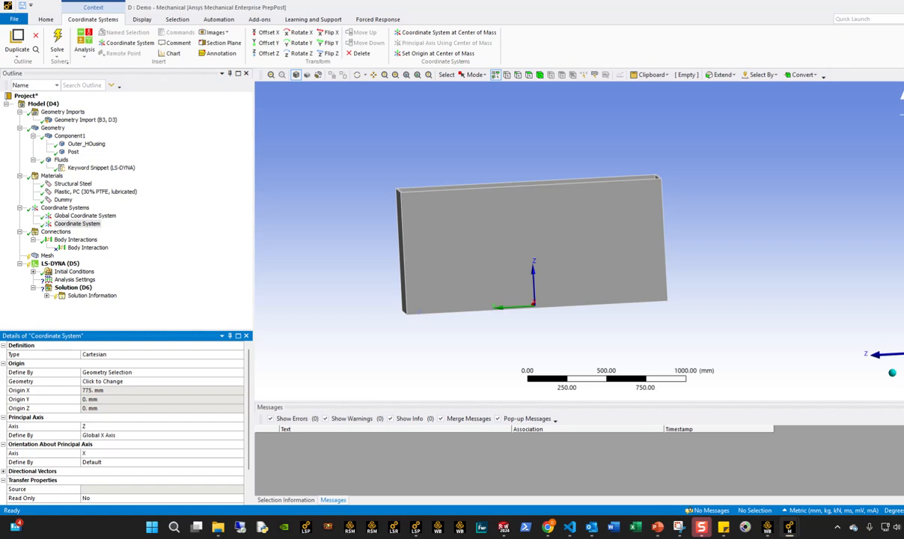
Step: Add a rigid wall to the LS-DYNA analysis for all bodies, using the custom Coordinate System at the tank's underside
left_click(71, 288)
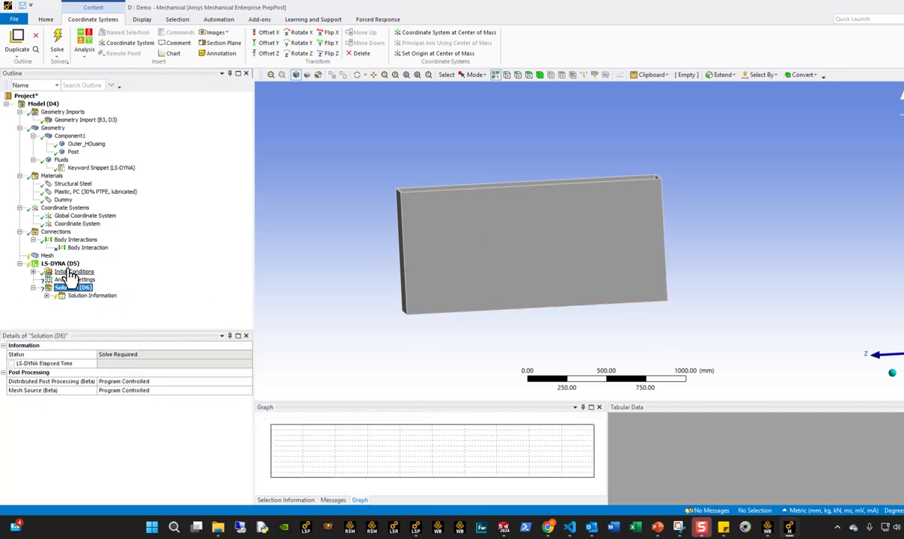
left_click(60, 265)
right_click(60, 266)
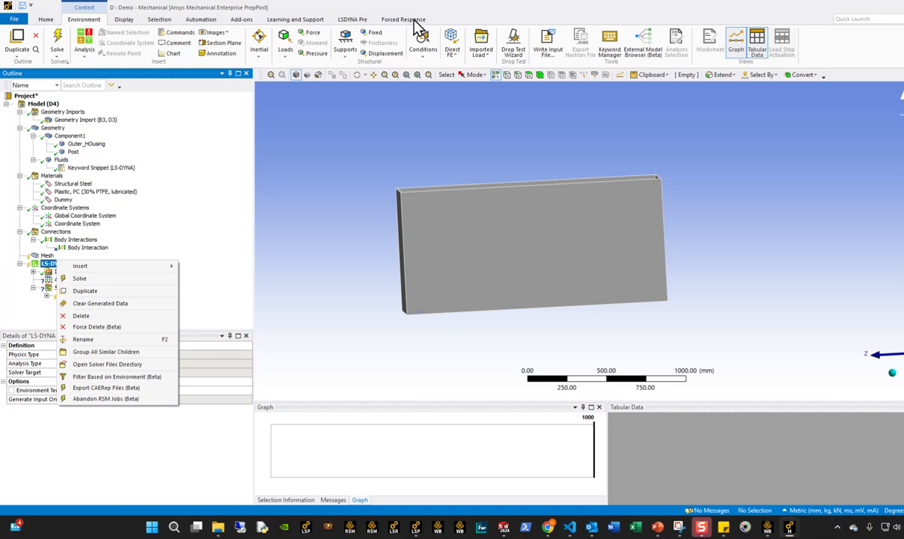
left_click(354, 20)
left_click(353, 19)
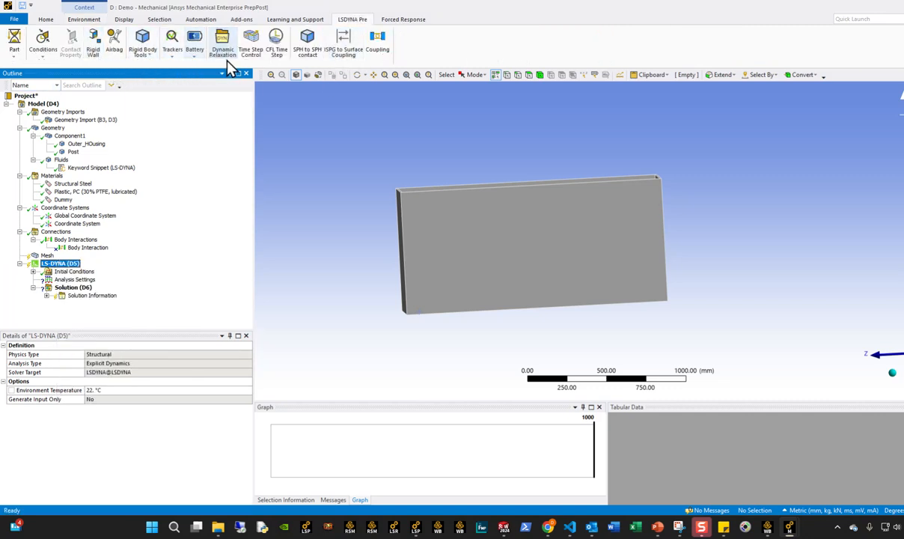
left_click(95, 54)
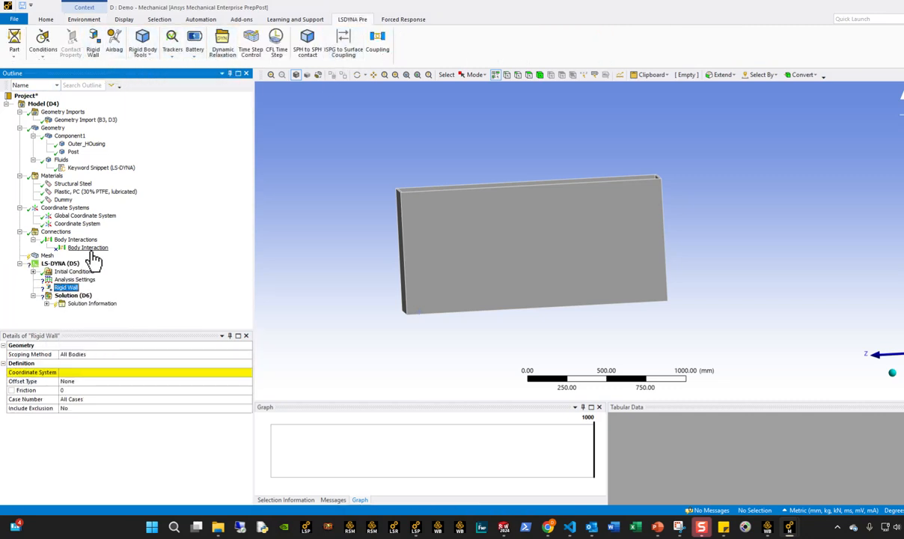
left_click(83, 374)
double_click(183, 369)
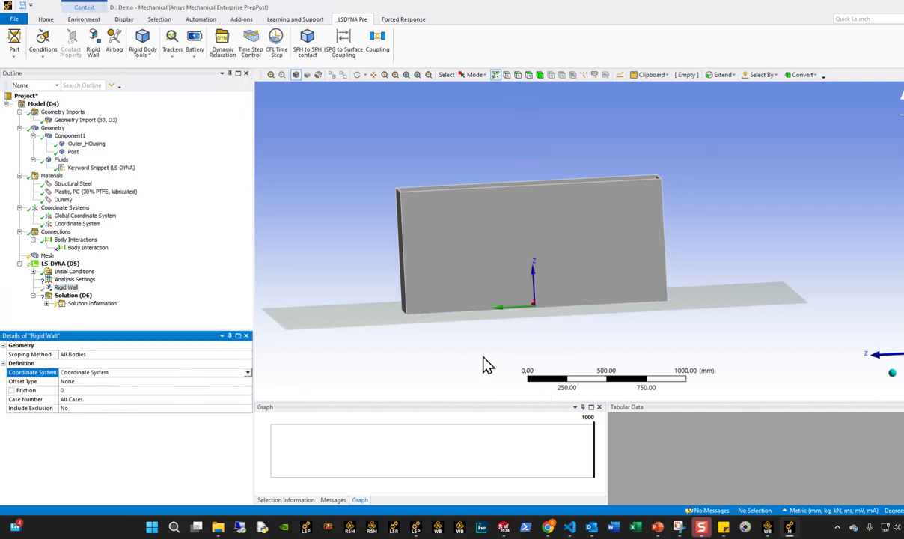
Step: Try the Global Coordinate System for the rigid wall to compare its plane, and restore the custom Coordinate System
middle_click_drag(523, 358, 196, 367)
scroll(459, 363, "down", 3)
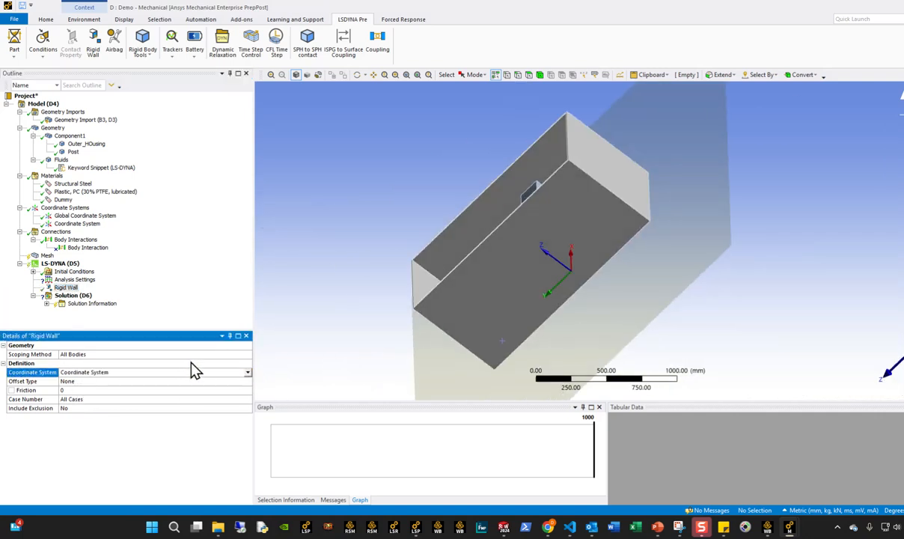
double_click(175, 372)
double_click(174, 372)
double_click(175, 372)
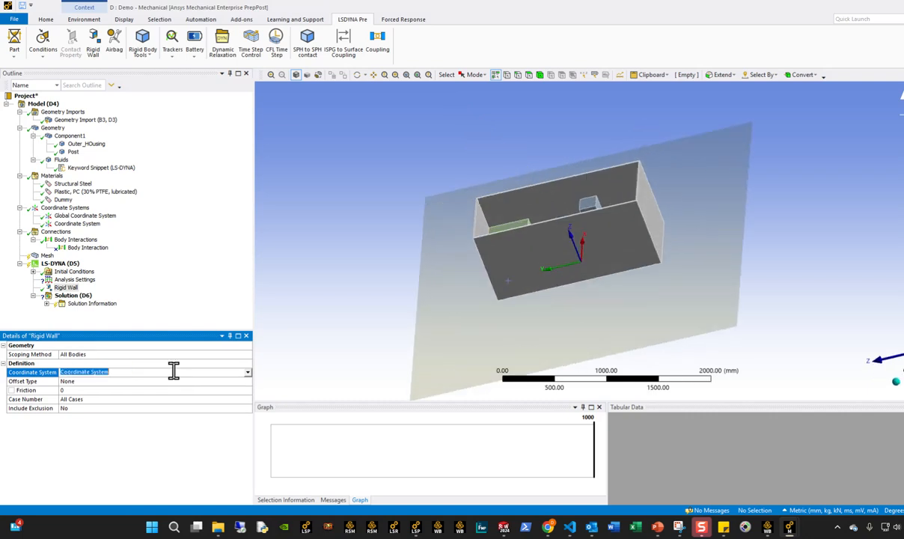
middle_click_drag(657, 236, 690, 231)
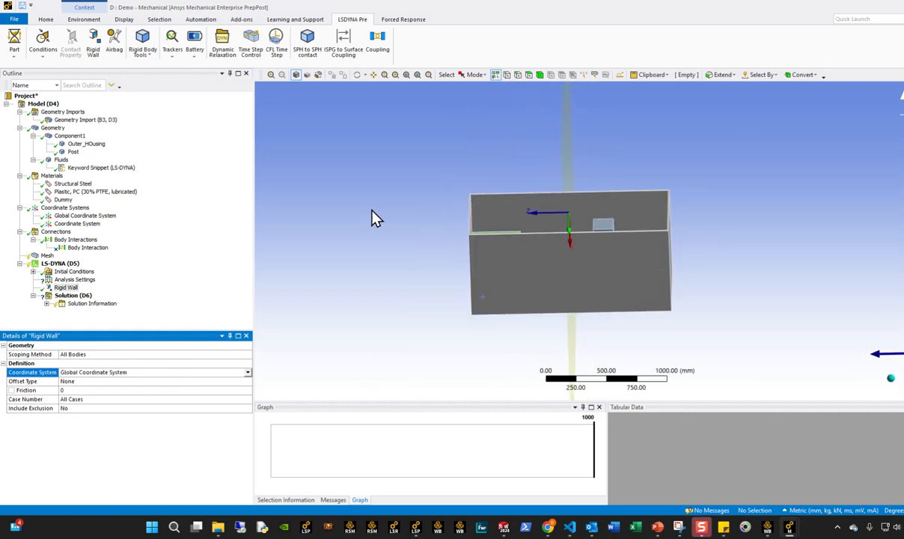
double_click(86, 373)
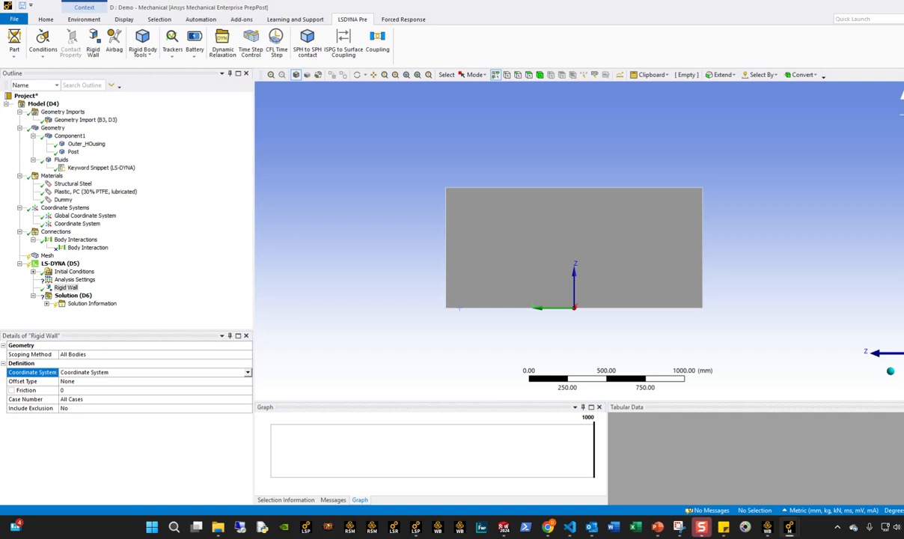
Step: Set the global mesh element size to 100 mm and the element order to Linear
left_click(44, 255)
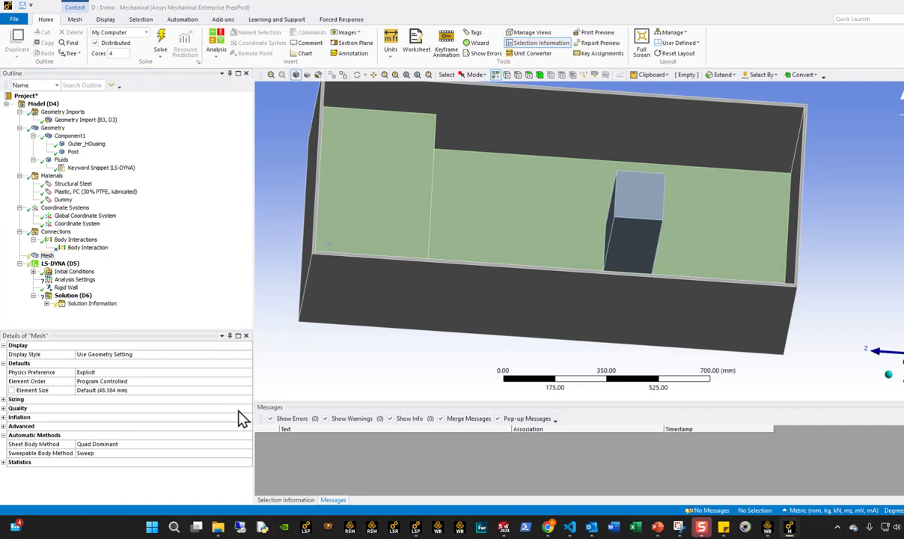
middle_click_drag(597, 327, 463, 359)
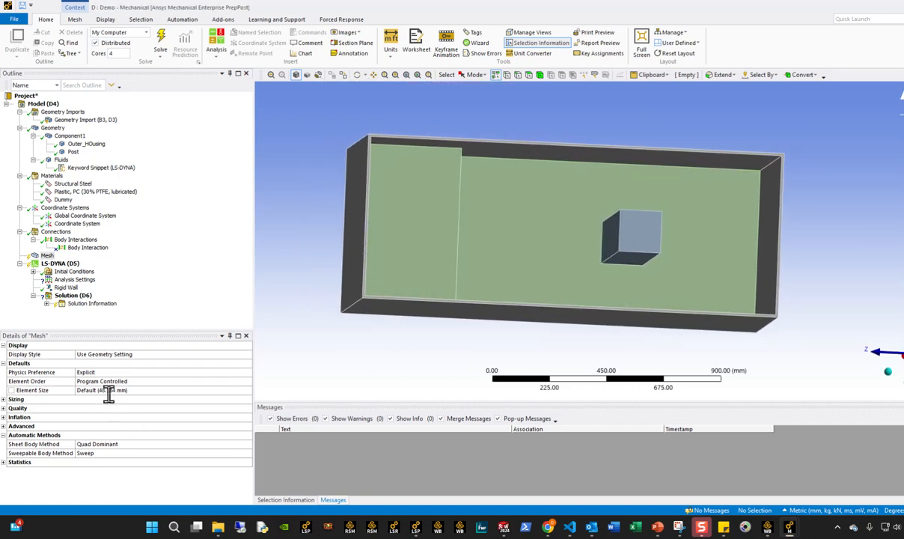
left_click(107, 390)
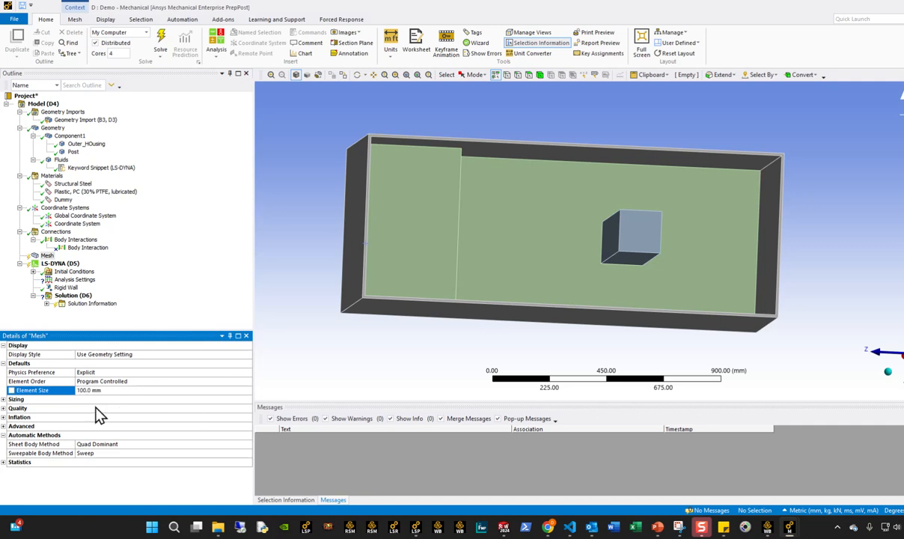
left_click(225, 381)
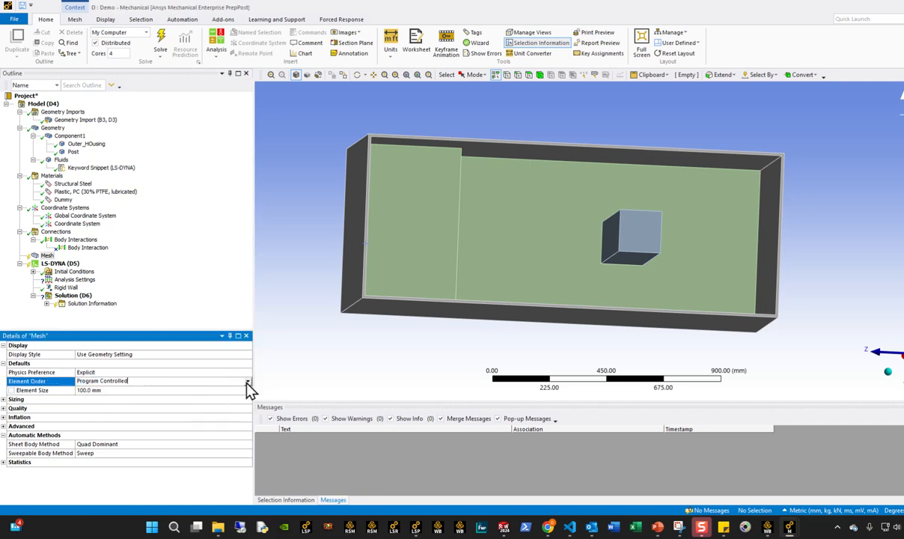
left_click(247, 382)
left_click(121, 394)
double_click(123, 379)
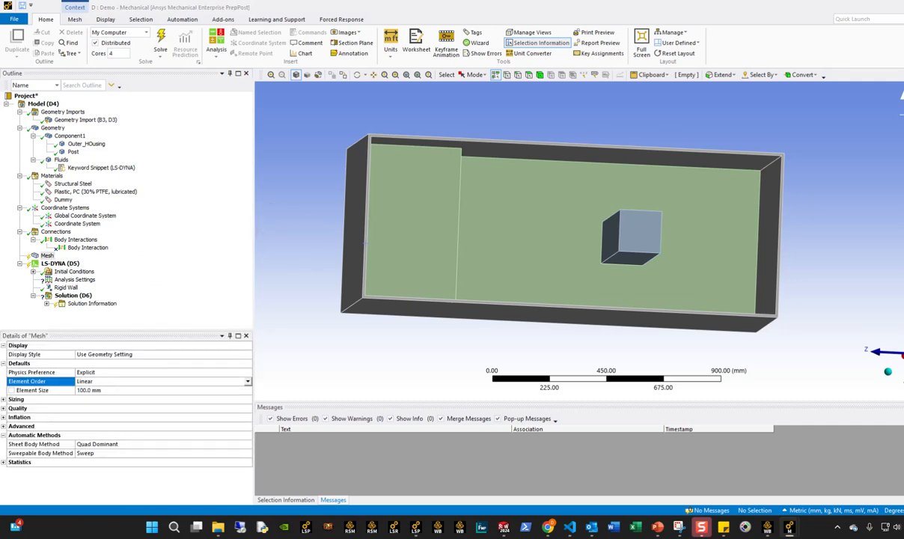
Step: Add a body sizing to the outer housing with an element size of 50 mm
left_click(75, 18)
left_click(263, 46)
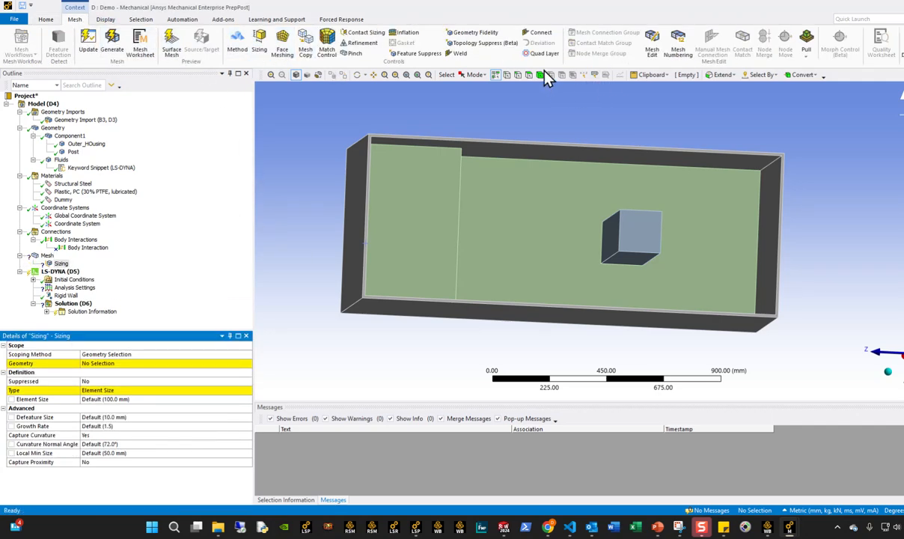
left_click(375, 209)
left_click(105, 363)
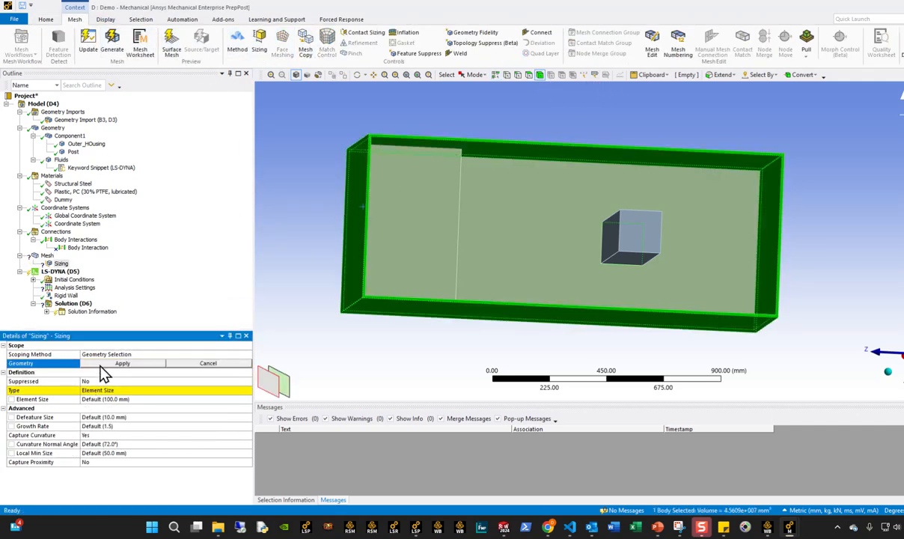
left_click(142, 363)
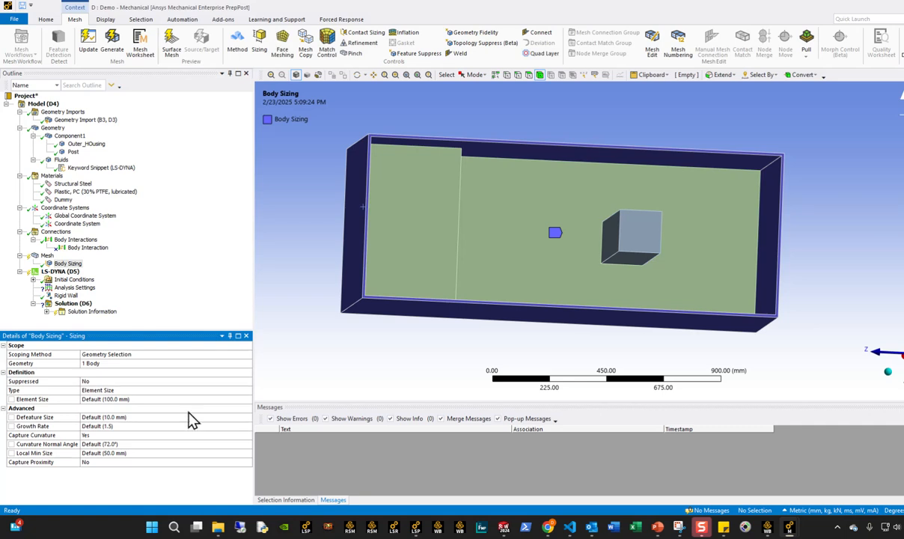
left_click(127, 399)
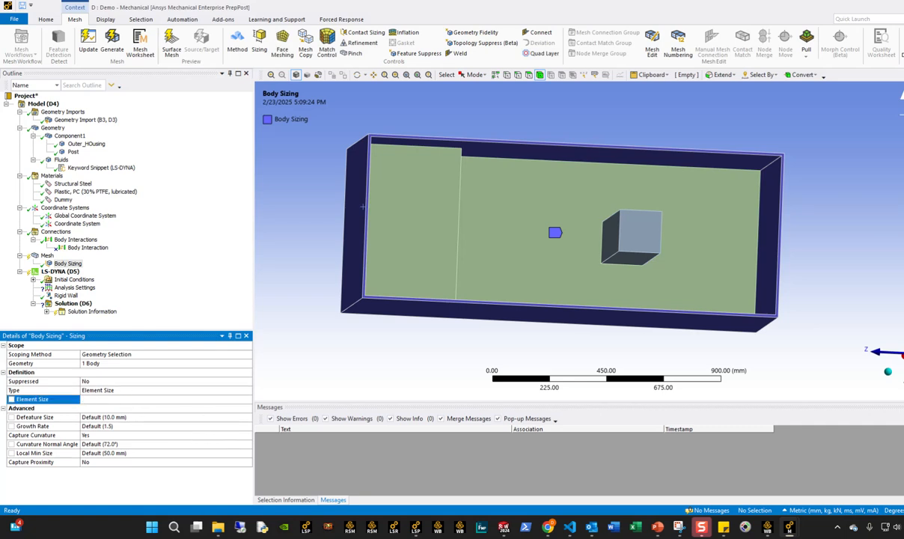
type("50")
key("Return")
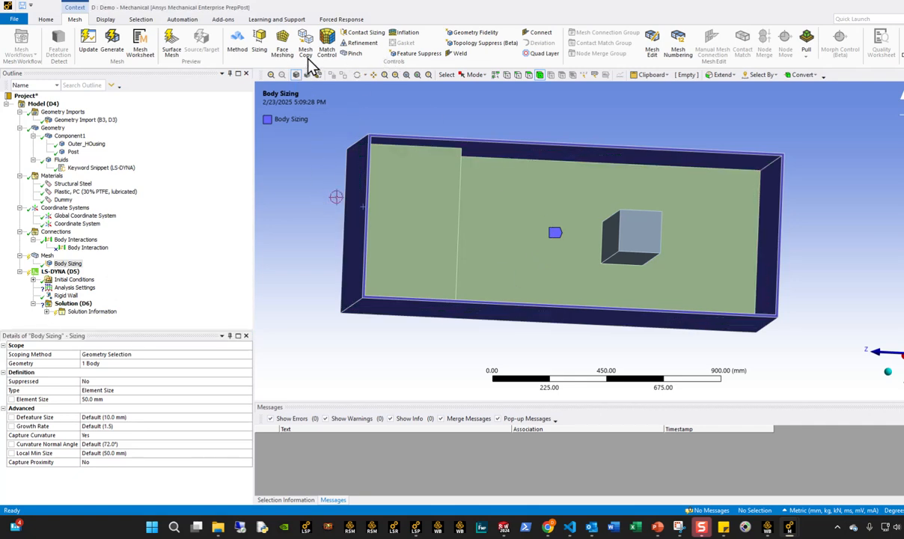
left_click(259, 43)
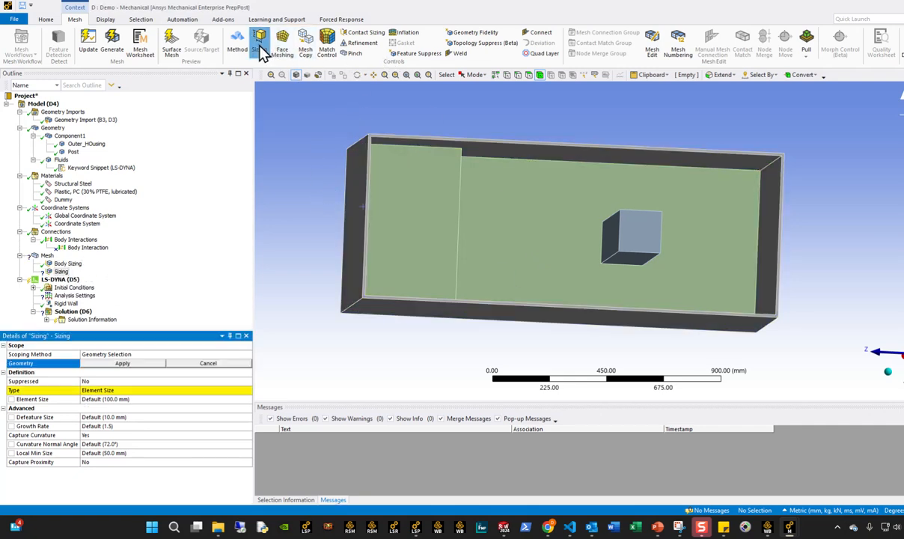
right_click(62, 271)
left_click(90, 424)
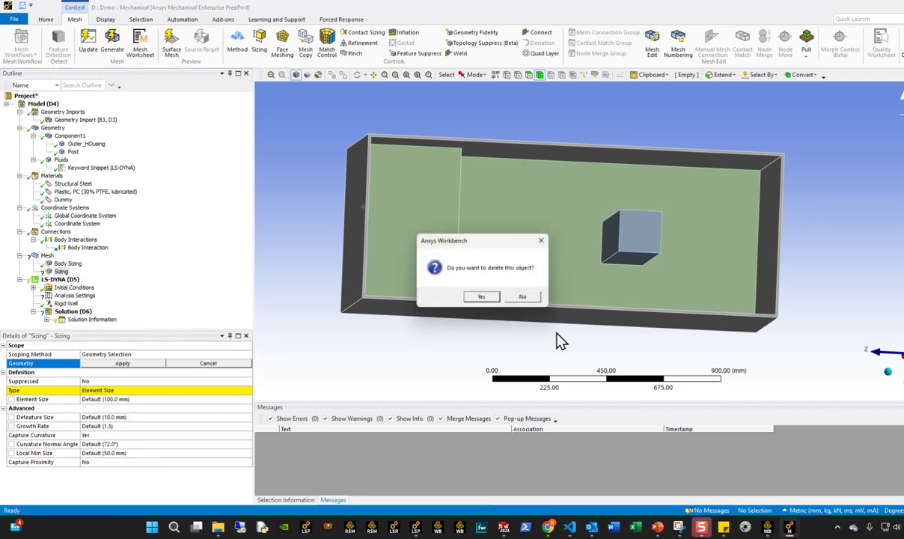
left_click(481, 296)
Step: Add a mesh method to the outer housing and set it to MultiZone
left_click(237, 43)
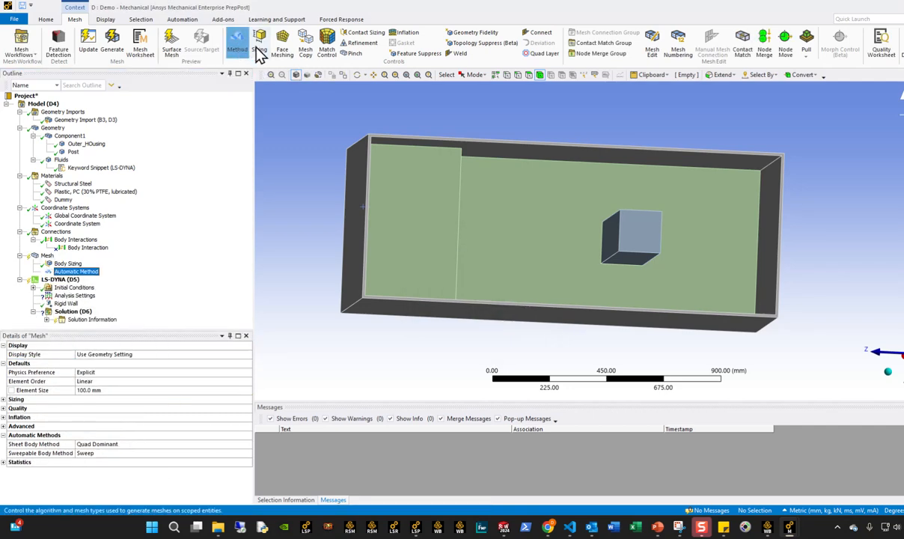
left_click(524, 166)
left_click(89, 363)
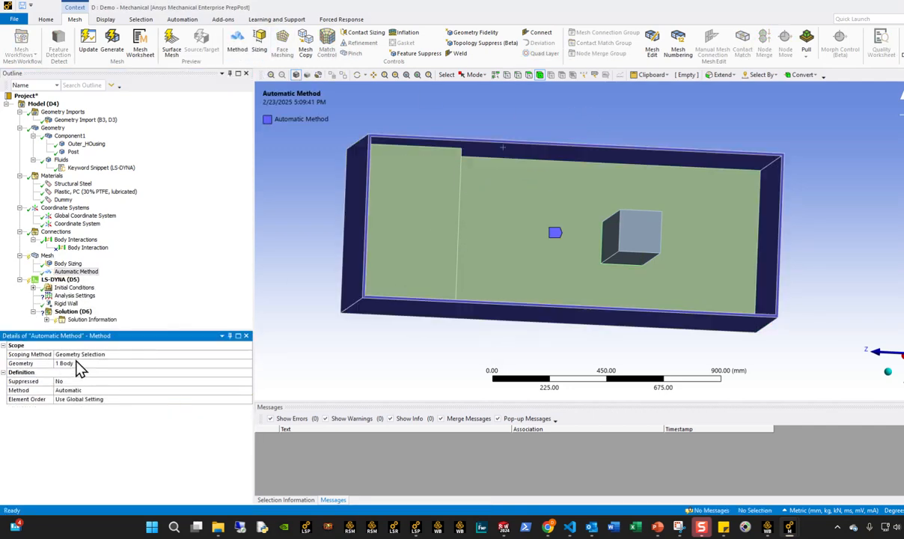
left_click(248, 389)
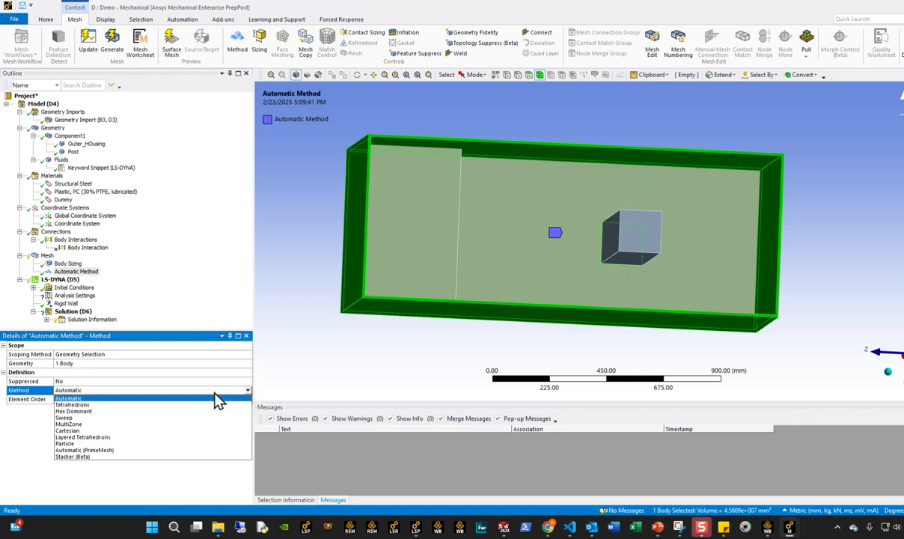
left_click(69, 424)
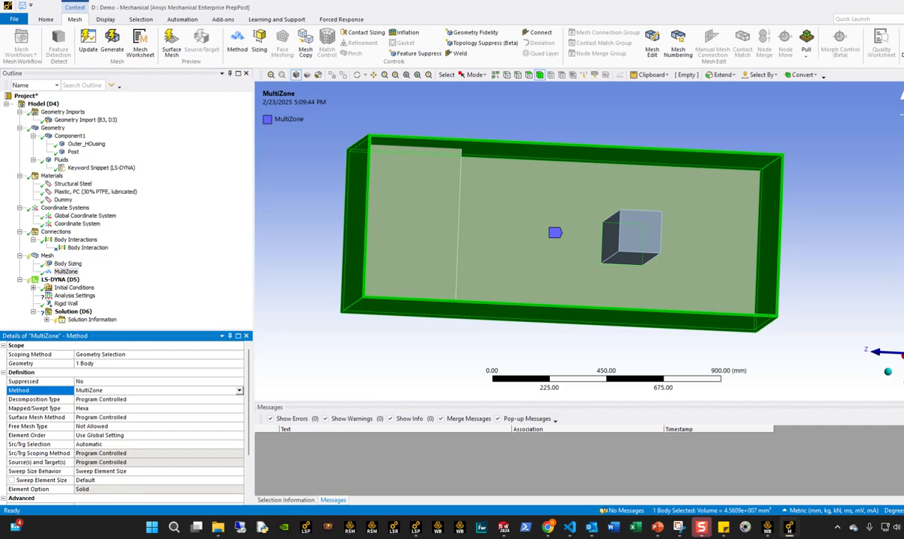
Step: Generate the mesh on the outer housing only and inspect its elements along the tank walls
right_click(351, 211)
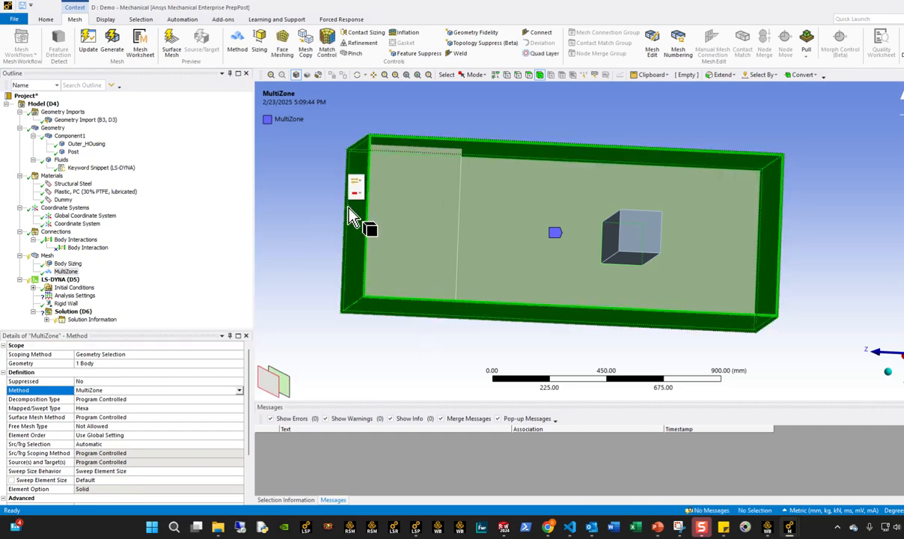
left_click(372, 223)
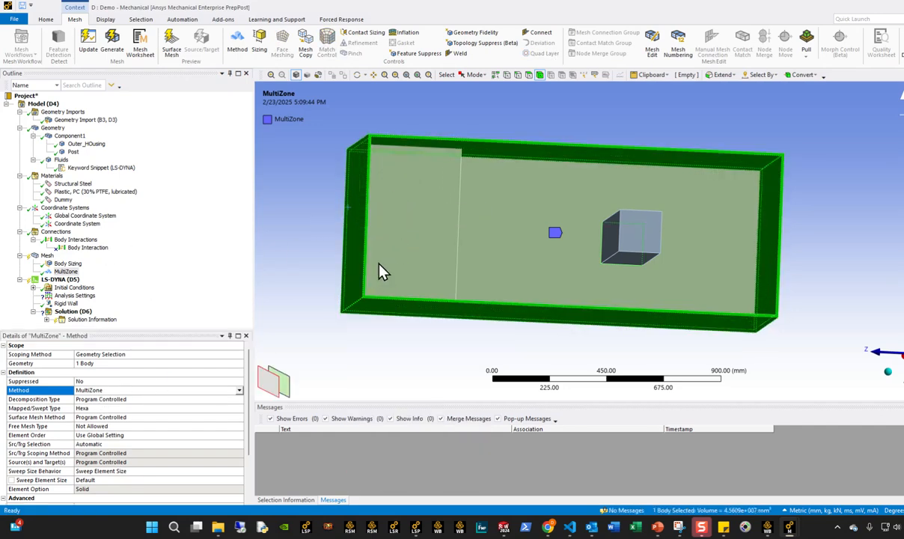
mouse_move(427, 316)
middle_mouse_down()
mouse_move(424, 266)
mouse_move(417, 322)
middle_mouse_up()
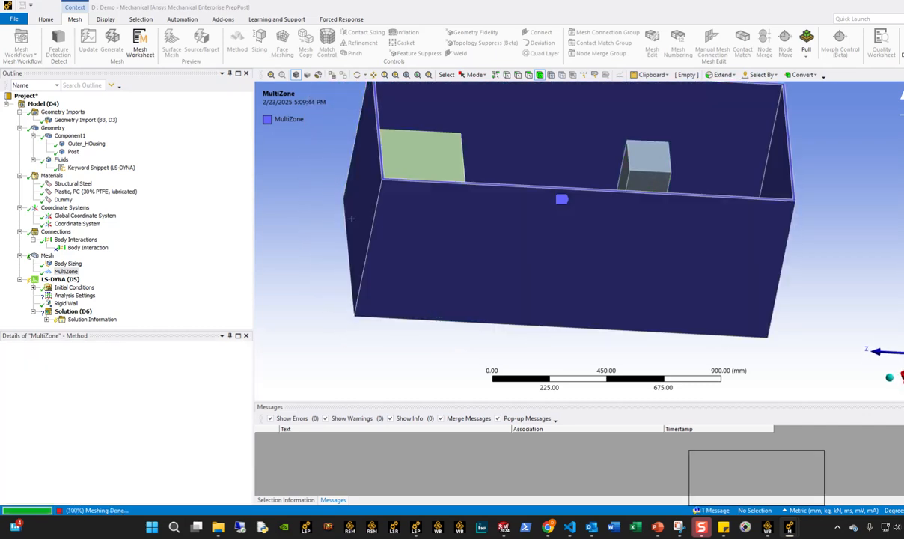
left_click(47, 256)
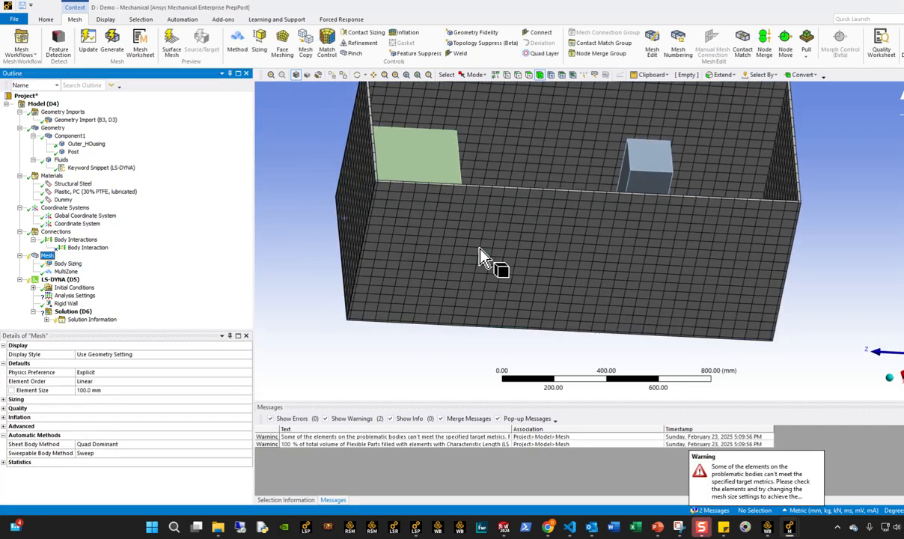
scroll(486, 258, "up", 10)
middle_click_drag(452, 282, 483, 295)
scroll(483, 288, "down", 8)
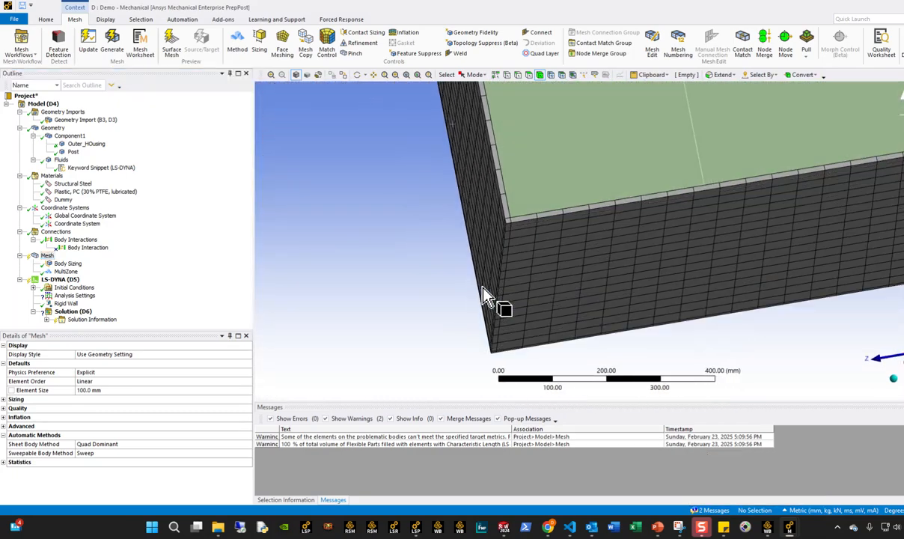
scroll(483, 296, "up", 2)
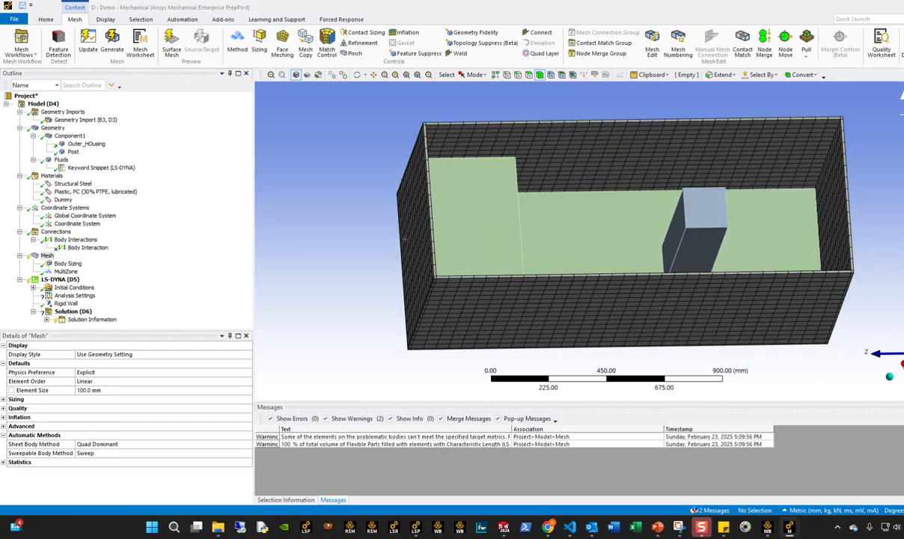
Step: Add another mesh method scoped to the fluid body and set it to Particle
left_click(50, 256)
left_click(236, 46)
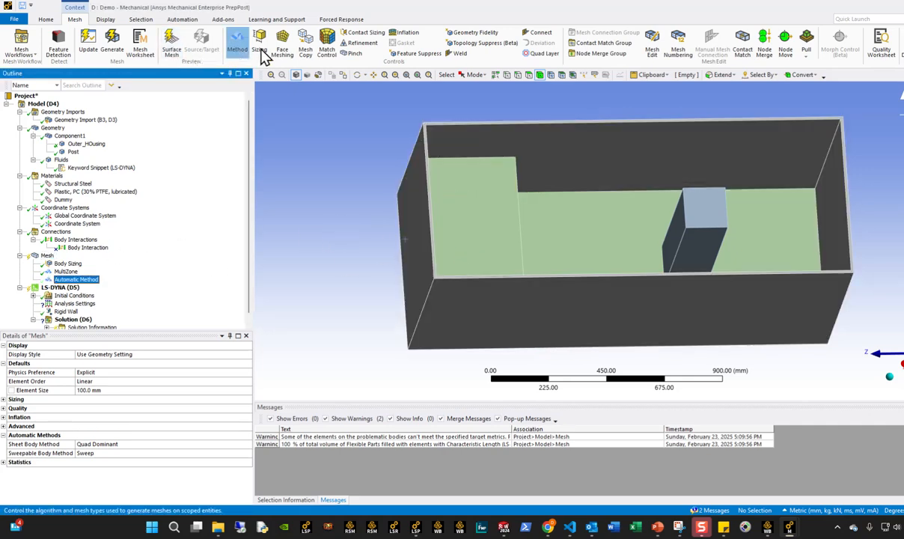
left_click(501, 191)
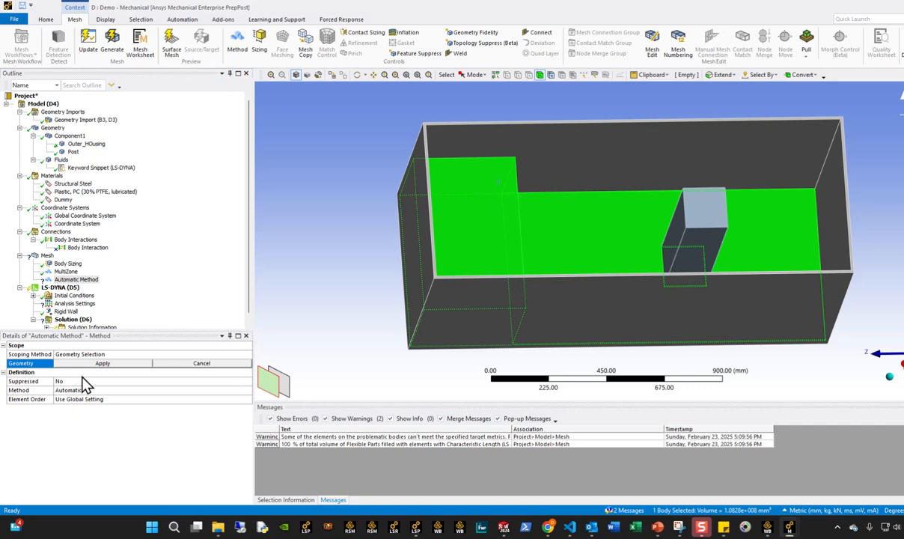
left_click(98, 363)
left_click(105, 364)
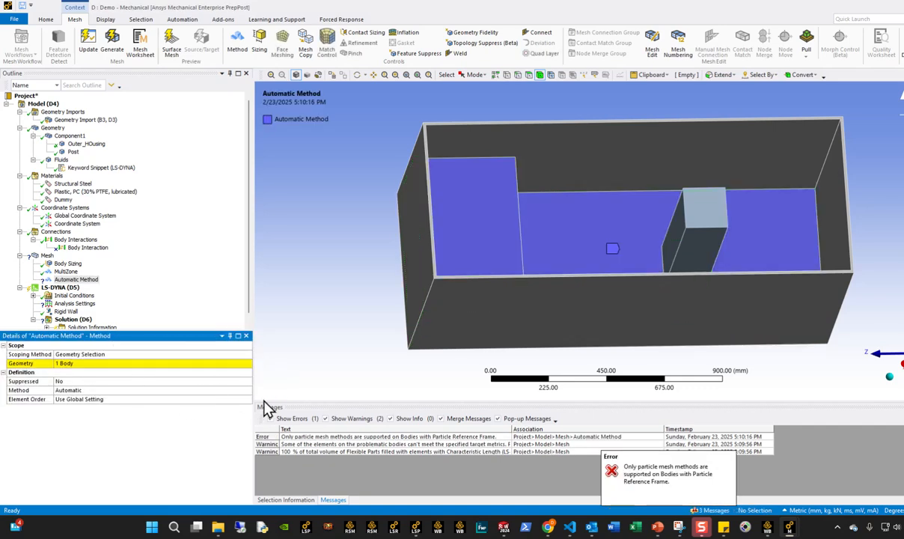
left_click(218, 391)
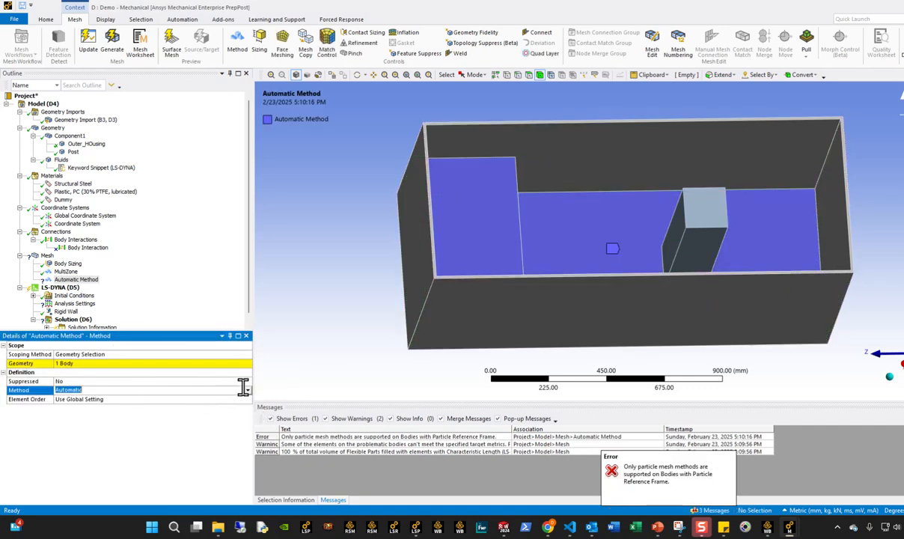
left_click(247, 391)
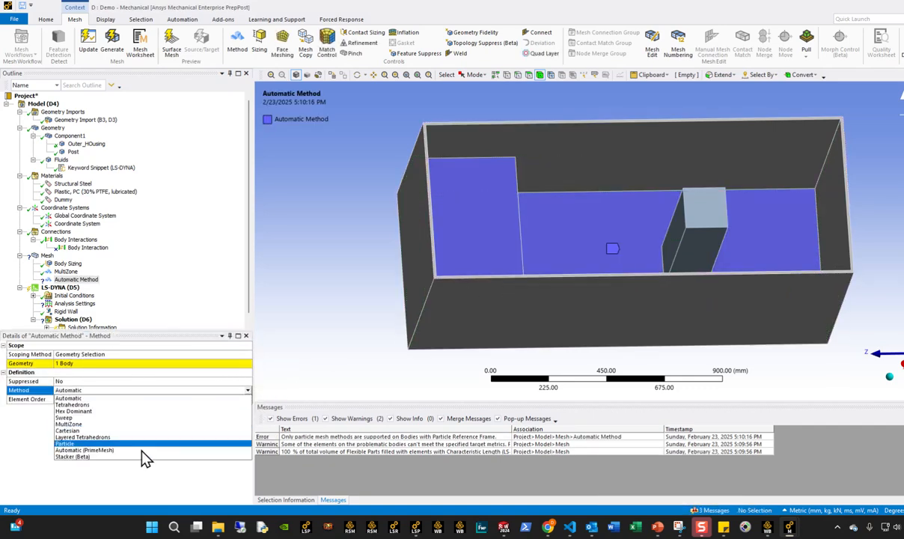
left_click(75, 443)
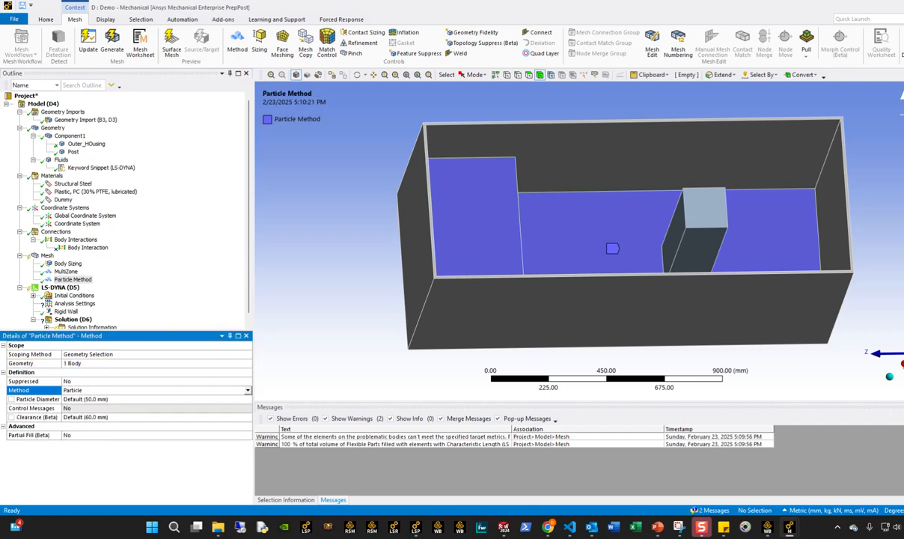
Step: Set the fluid's particle diameter to 7.5 mm and generate the mesh on the fluid body
left_click(151, 399)
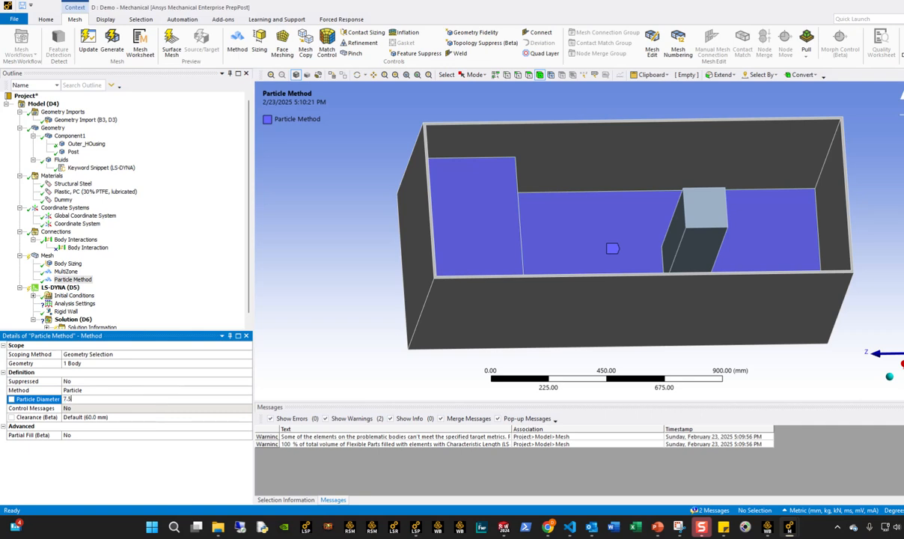
key("Return")
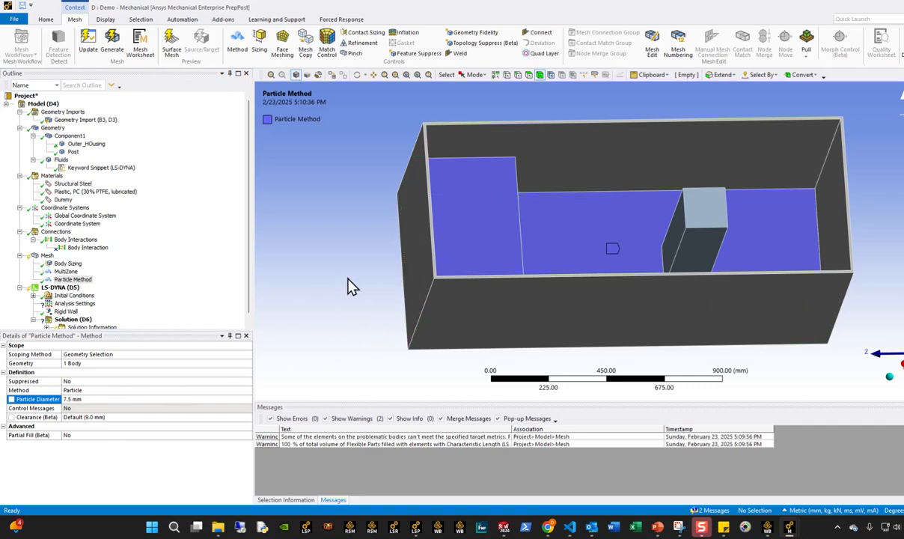
left_click(479, 219)
right_click(479, 220)
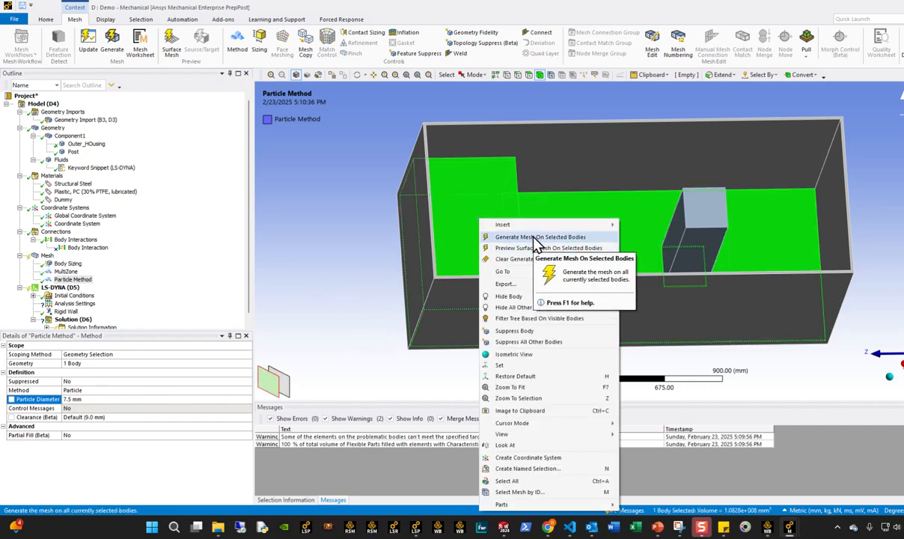
left_click(535, 238)
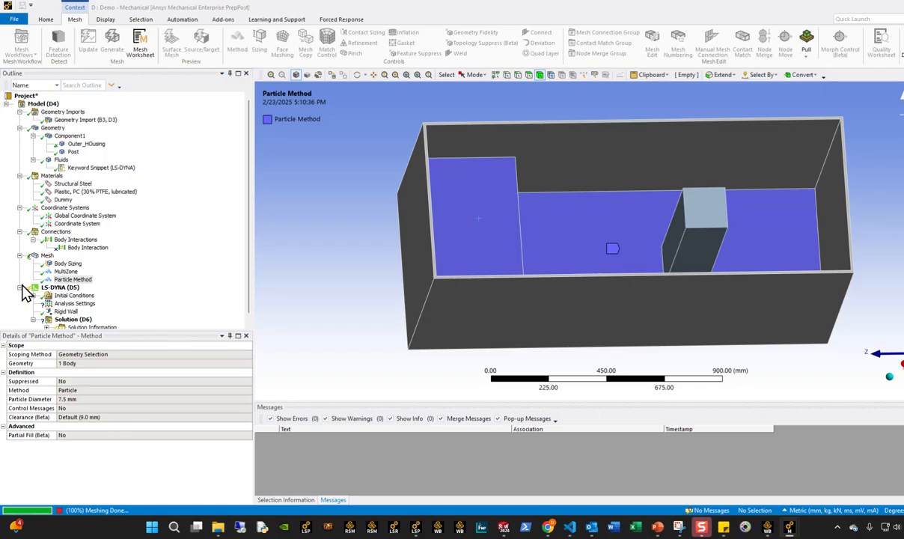
Step: Examine the fluid's particle distribution inside the meshed tank and around the post from several angles
left_click(47, 256)
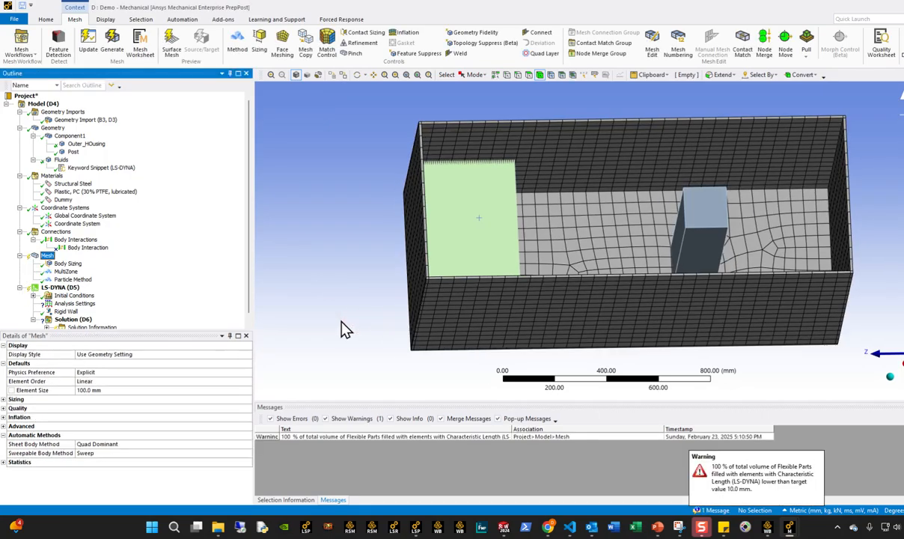
scroll(341, 322, "up", 5)
middle_click_drag(409, 307, 372, 245)
scroll(372, 242, "down", 5)
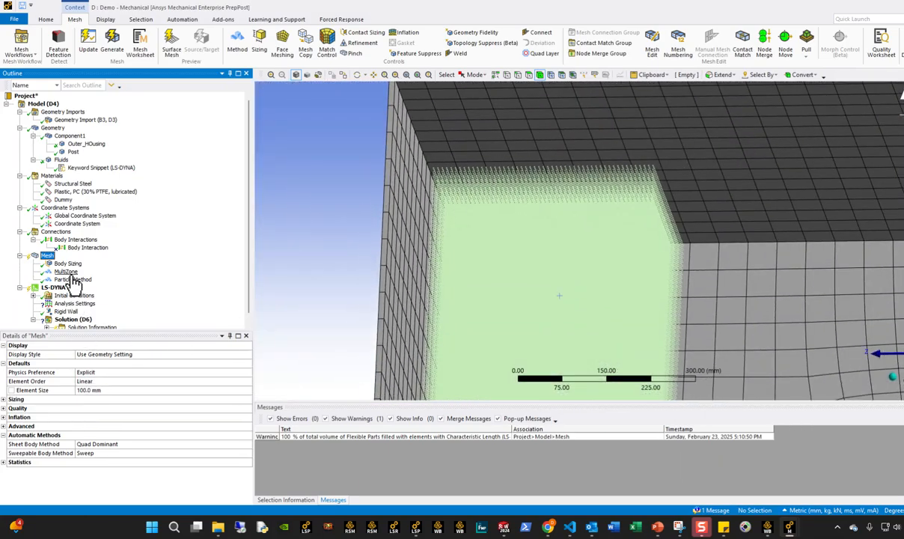
left_click(73, 279)
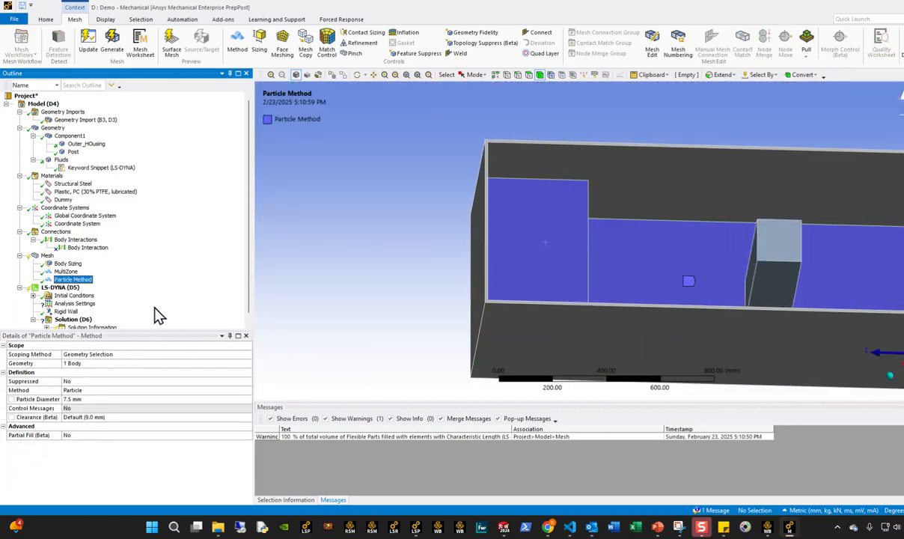
left_click(328, 292)
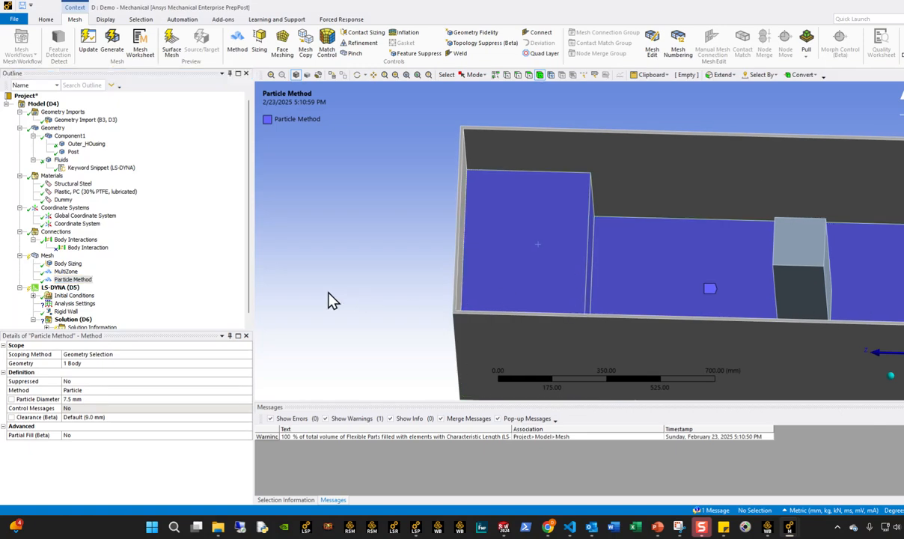
left_click(41, 256)
scroll(464, 290, "up", 5)
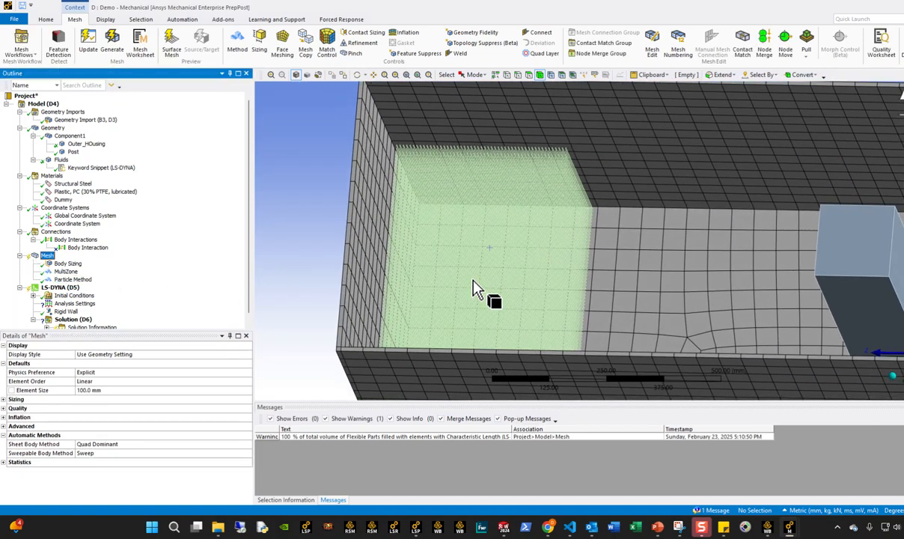
scroll(476, 289, "down", 5)
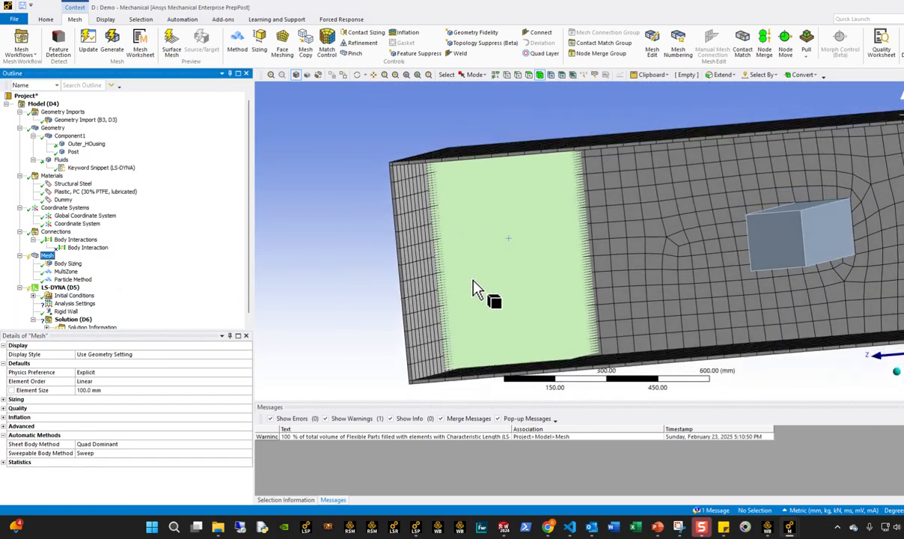
scroll(476, 288, "down", 2)
scroll(621, 288, "up", 5)
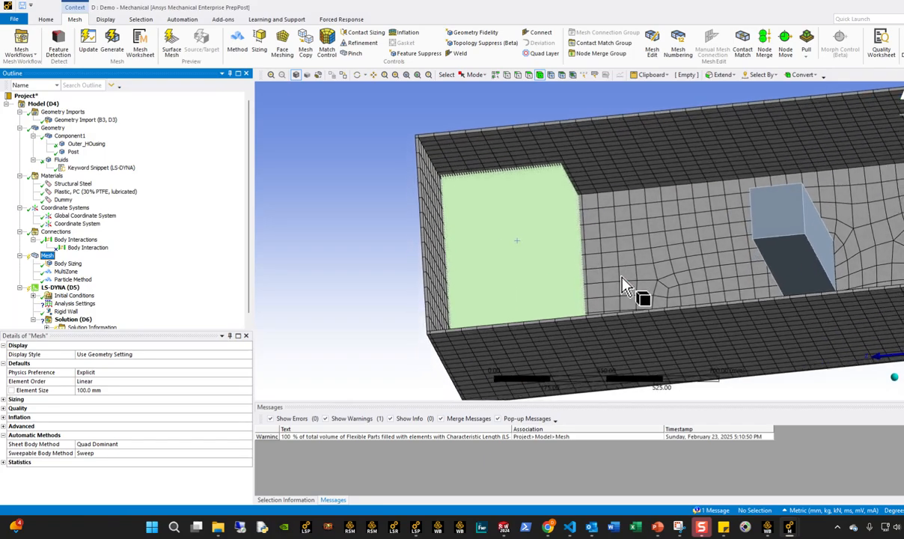
scroll(622, 288, "down", 6)
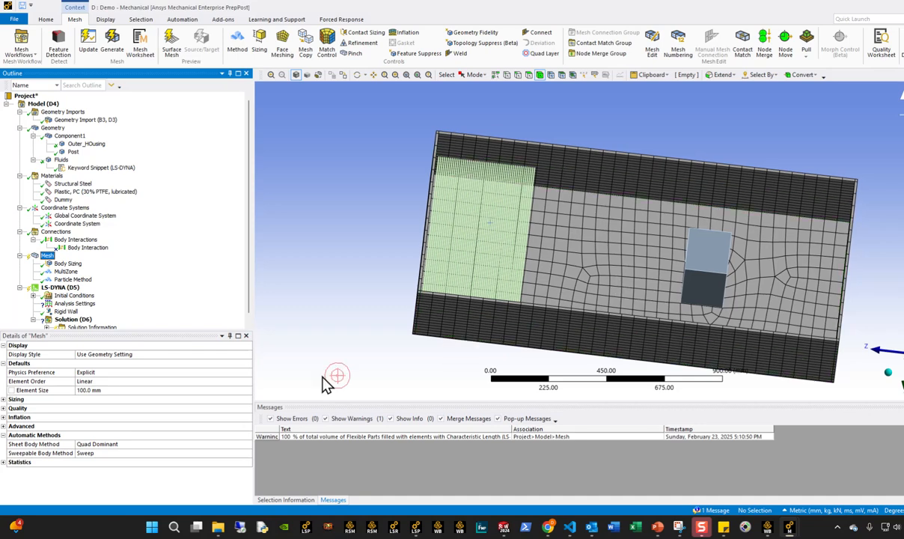
Step: Review the Particle Method's scope and settings, and compare them with the generated particles at the tank walls
left_click(66, 280)
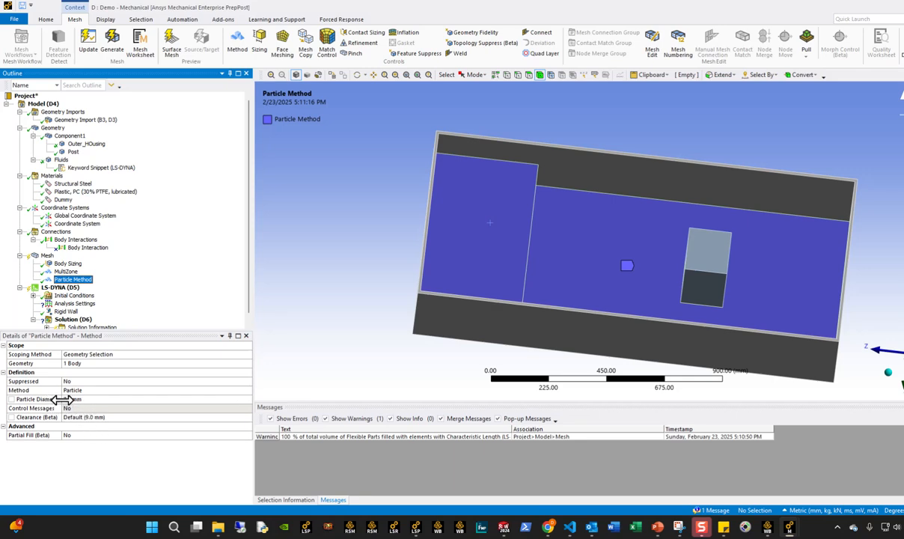
middle_click_drag(591, 252, 557, 243)
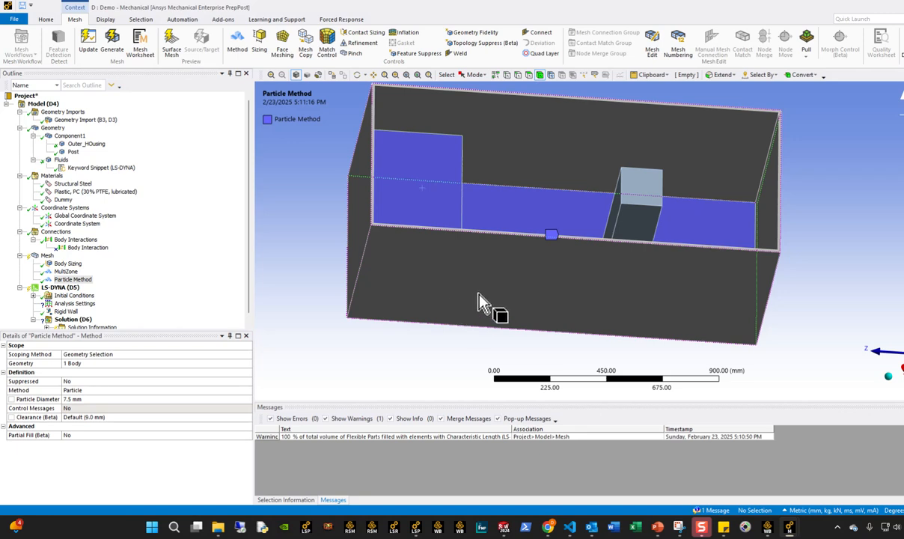
middle_click_drag(478, 294, 496, 347)
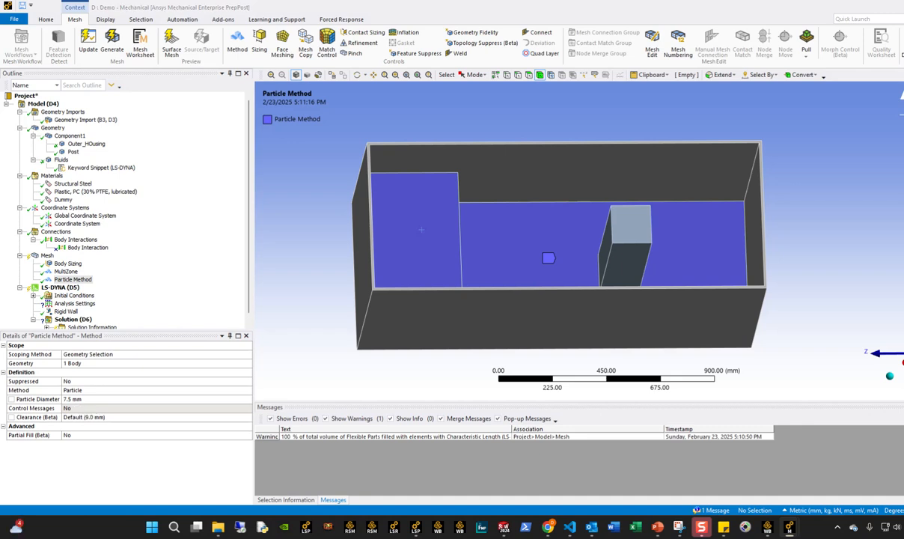
left_click(47, 255)
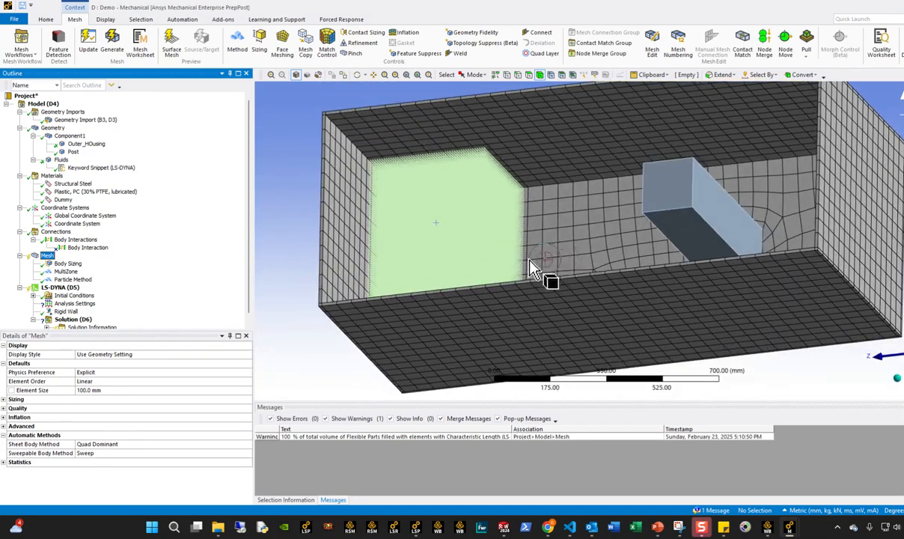
middle_click_drag(529, 260, 517, 263)
scroll(517, 263, "up", 2)
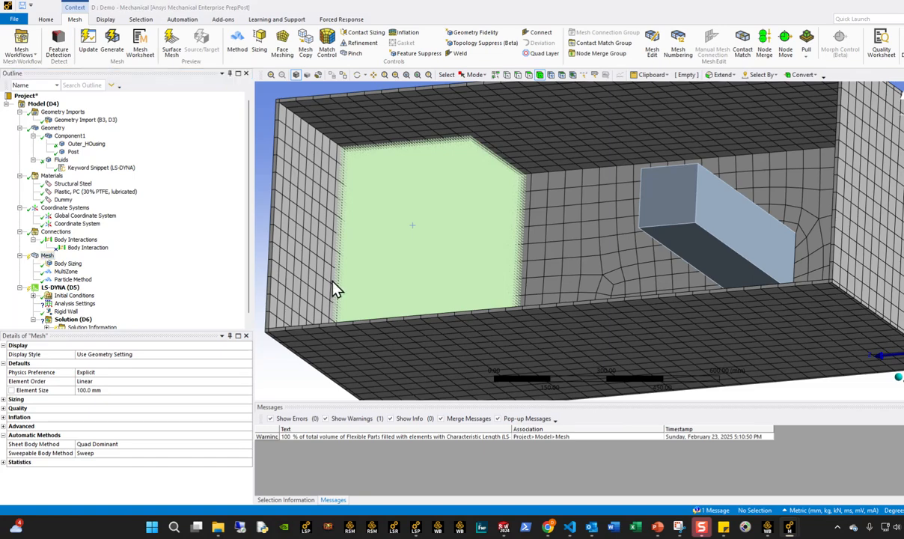
middle_click_drag(336, 289, 525, 259)
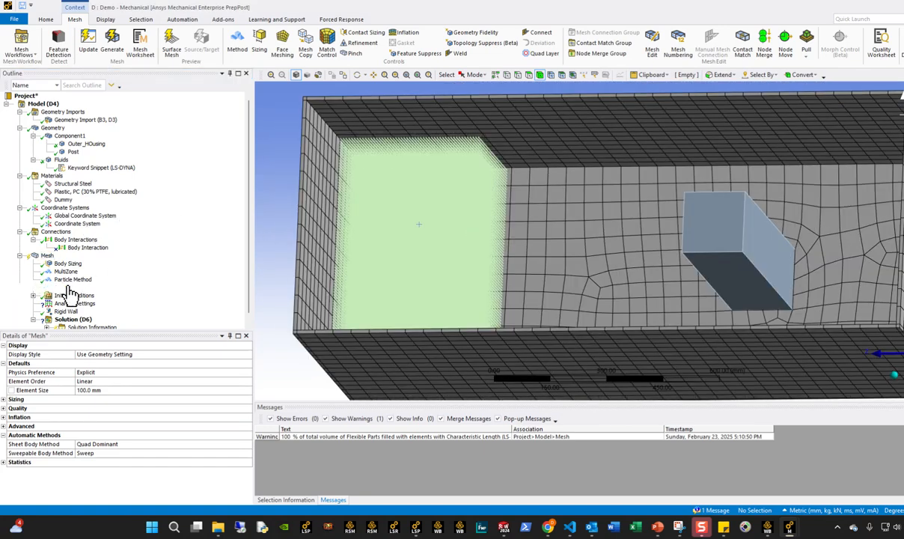
Step: Add a body sizing scoped to the fluid body with an element size of 7.5 mm
left_click(67, 287)
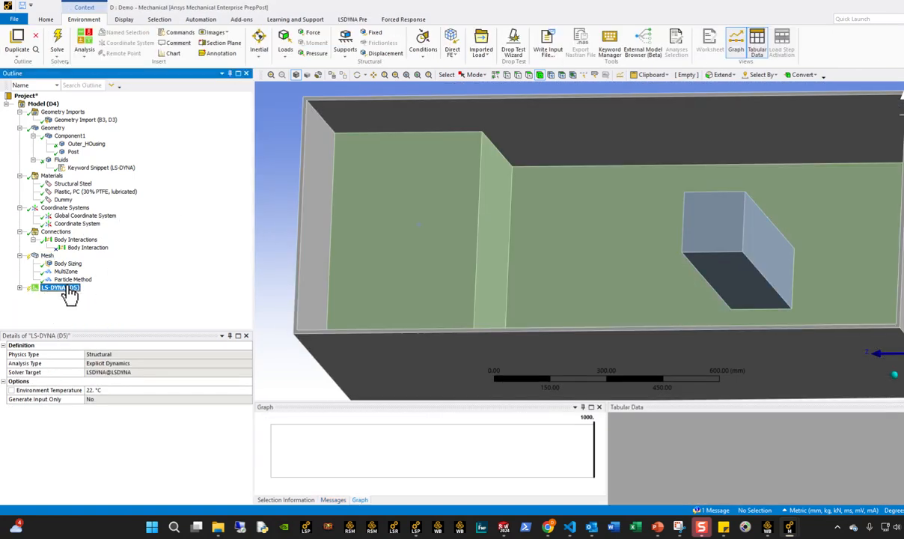
left_click(20, 288)
left_click(47, 248)
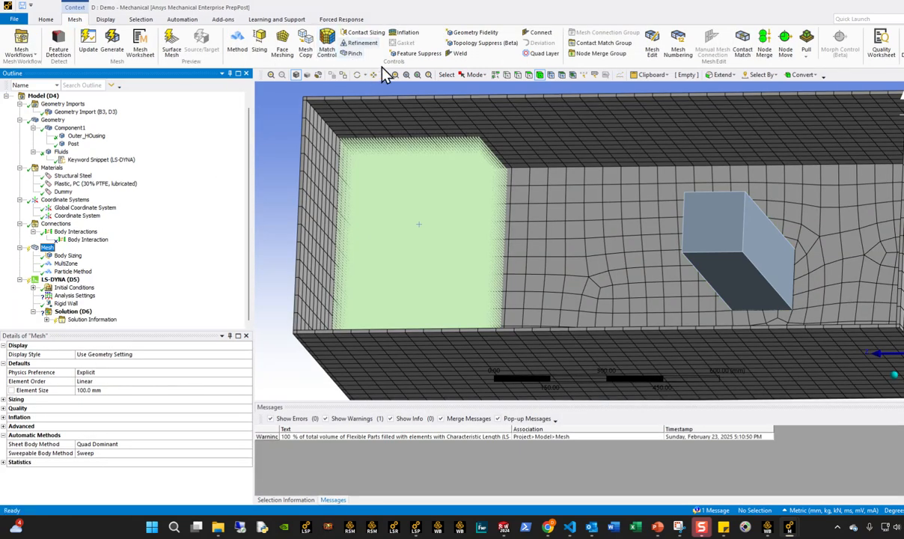
scroll(343, 130, "down", 3)
left_click(258, 43)
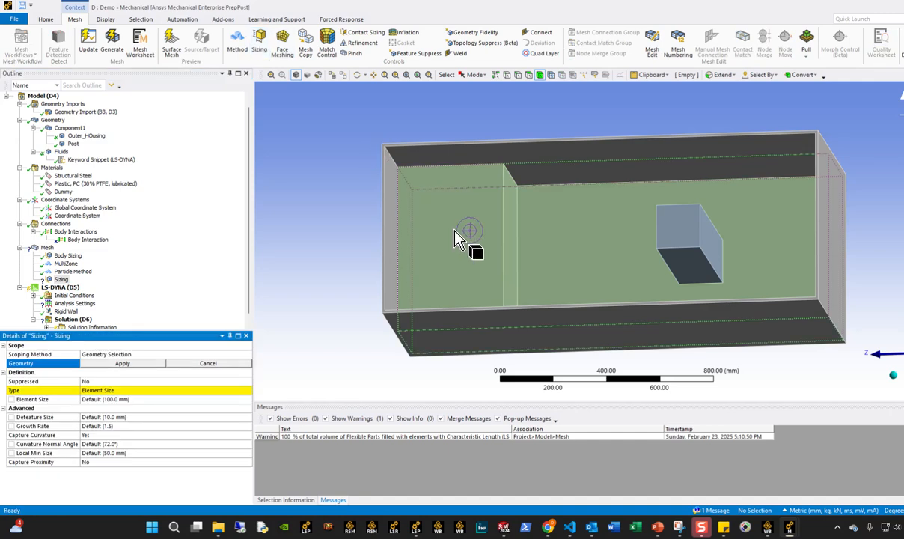
left_click(429, 217)
left_click(117, 364)
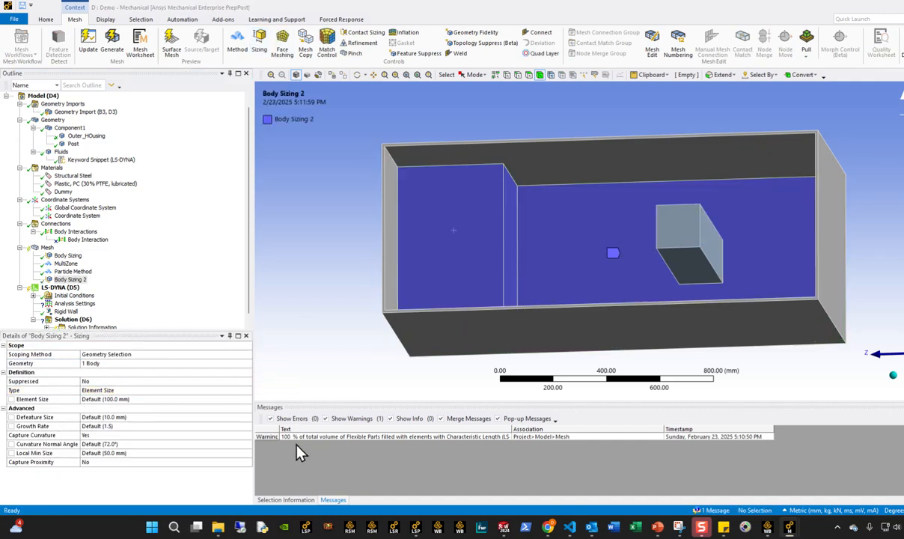
left_click(170, 399)
type("7.5")
key("Return")
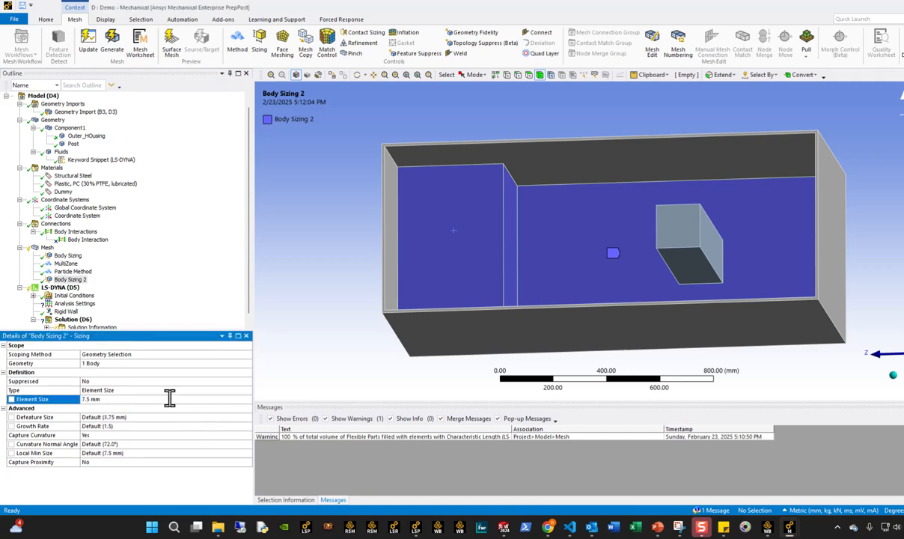
Step: Regenerate the mesh on the fluid body with the new body sizing
left_click(48, 247)
left_click(443, 249)
right_click(443, 249)
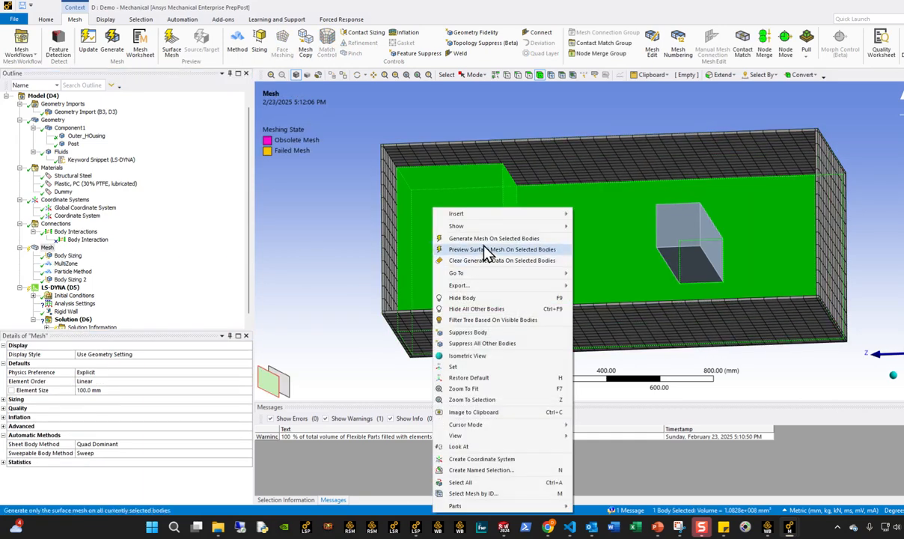
left_click(490, 251)
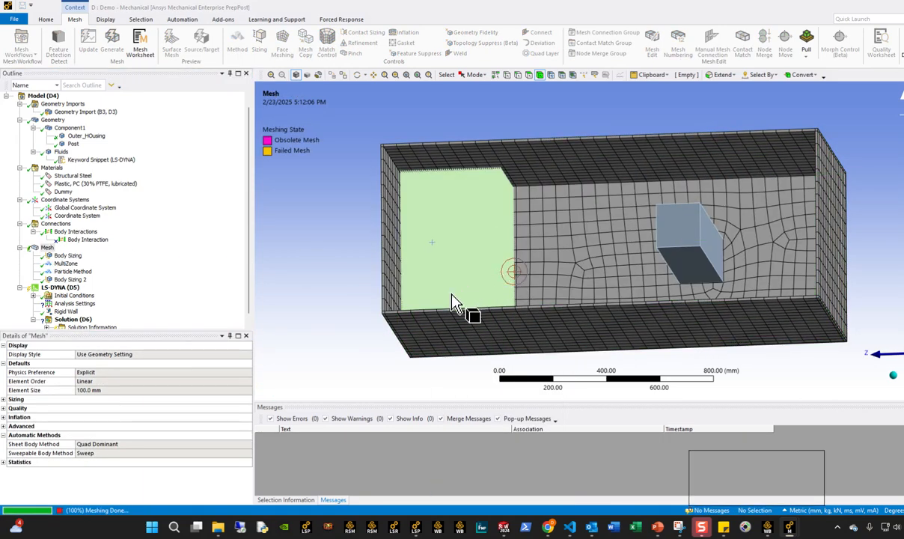
Step: Review the fluid's body sizing and Particle Method settings against the regenerated particle mesh
scroll(327, 274, "up", 2)
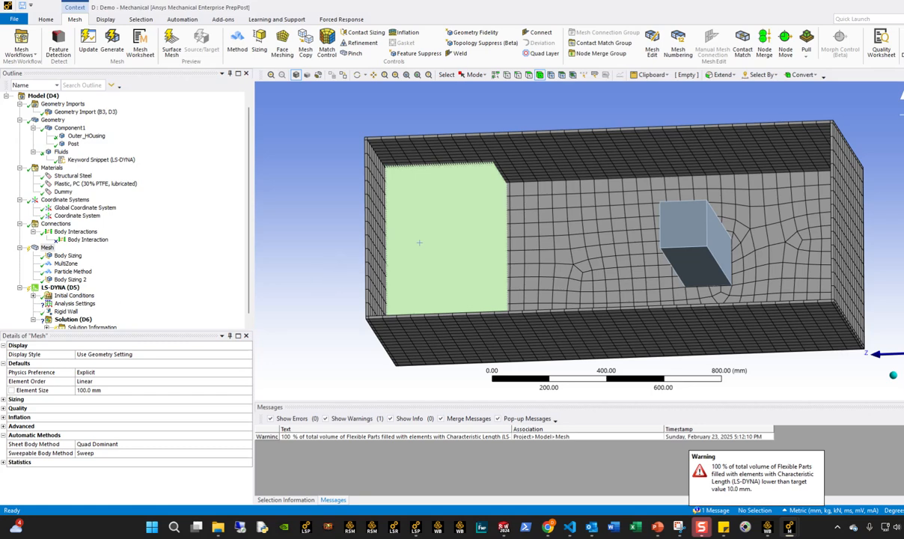
left_click(77, 280)
scroll(428, 277, "up", 1)
middle_click_drag(428, 277, 408, 243)
left_click(88, 271)
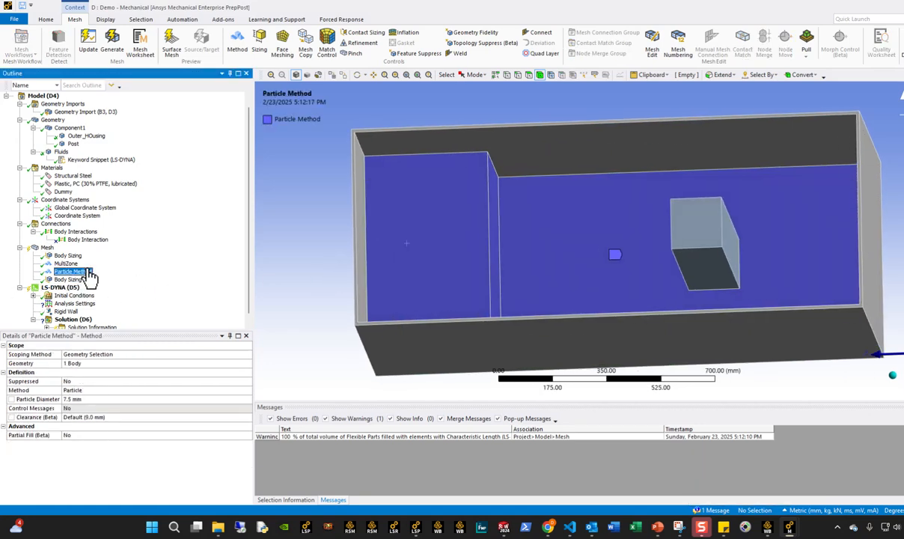
left_click(63, 280)
left_click(48, 247)
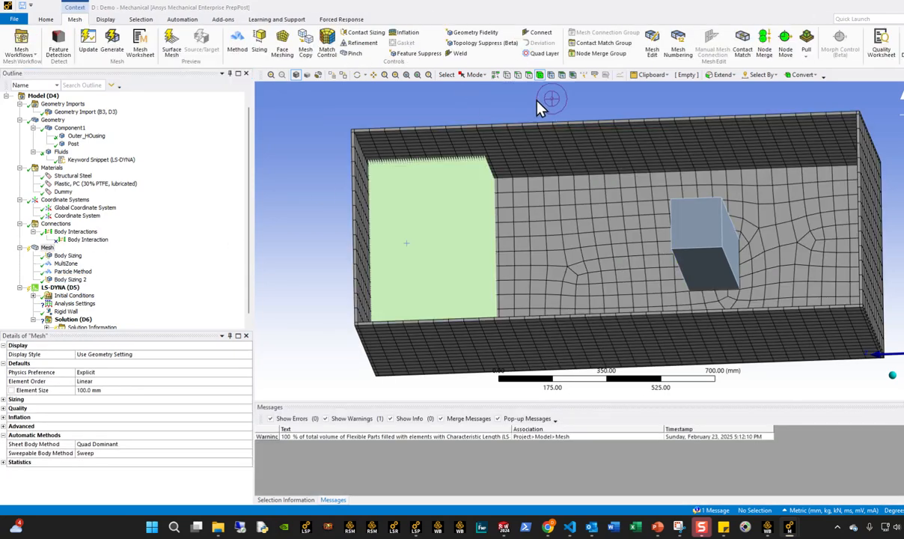
Step: Add a body sizing scoped to the post with an element size of 50 mm
left_click(682, 238)
left_click(259, 46)
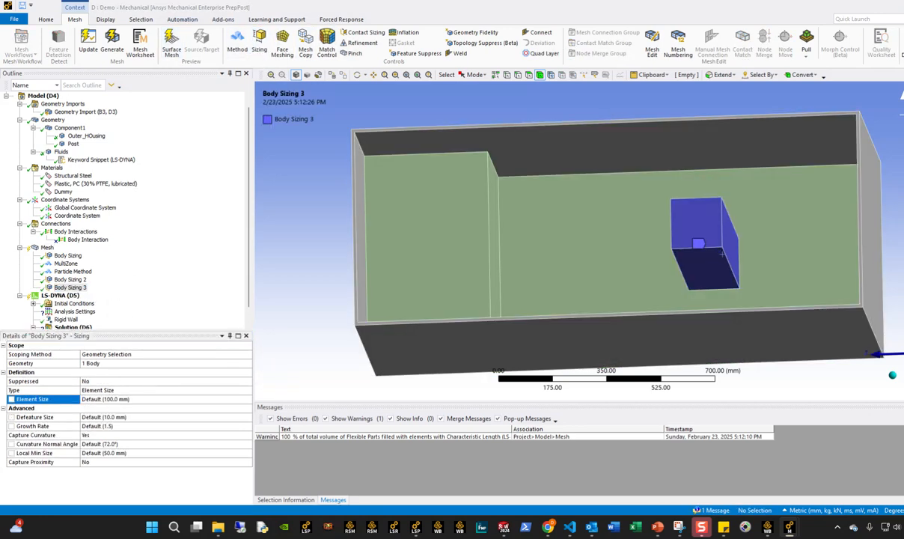
left_click(146, 399)
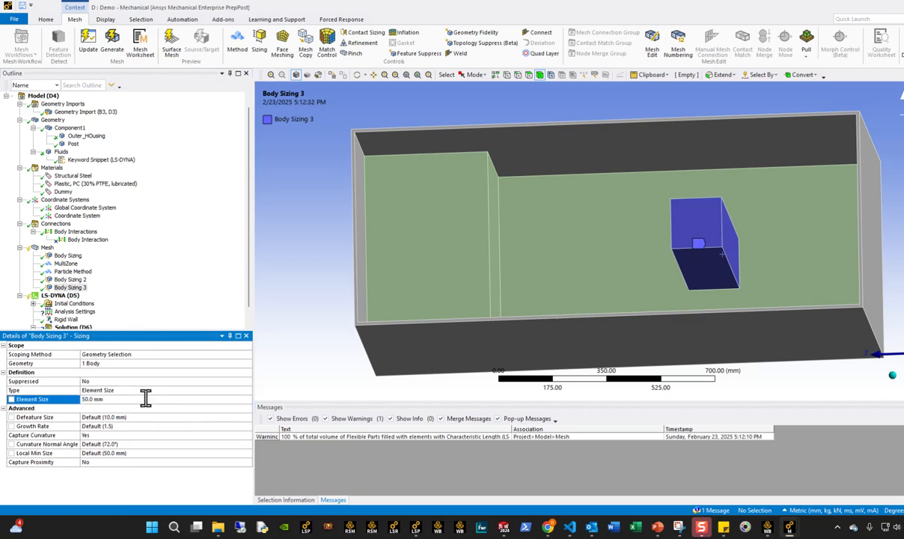
Step: Check the newest body sizings and delete the extra 50 mm sizing scoped to the outer housing
left_click(46, 247)
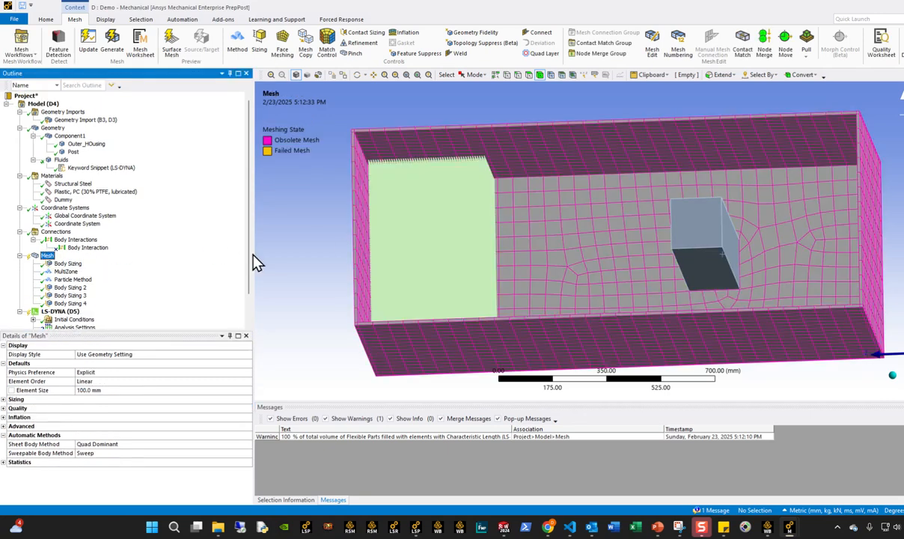
left_click(64, 296)
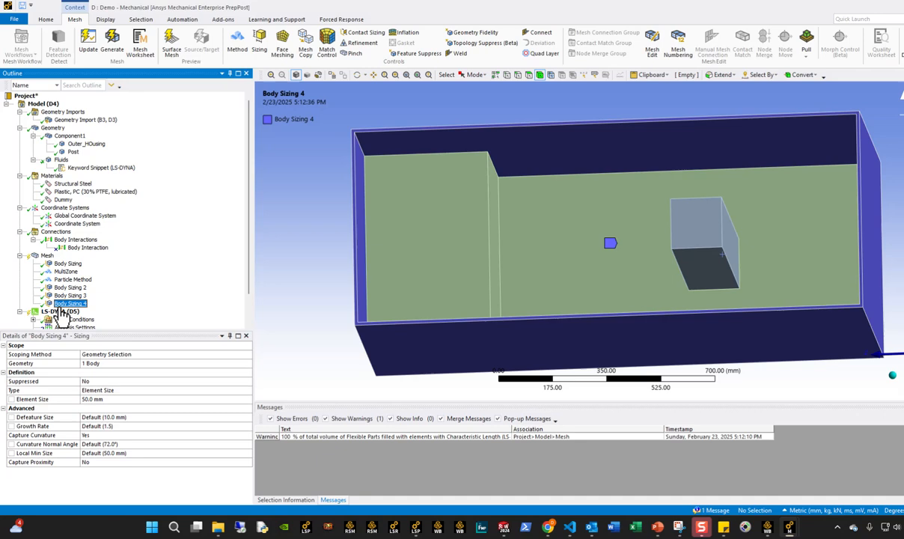
left_click(66, 303)
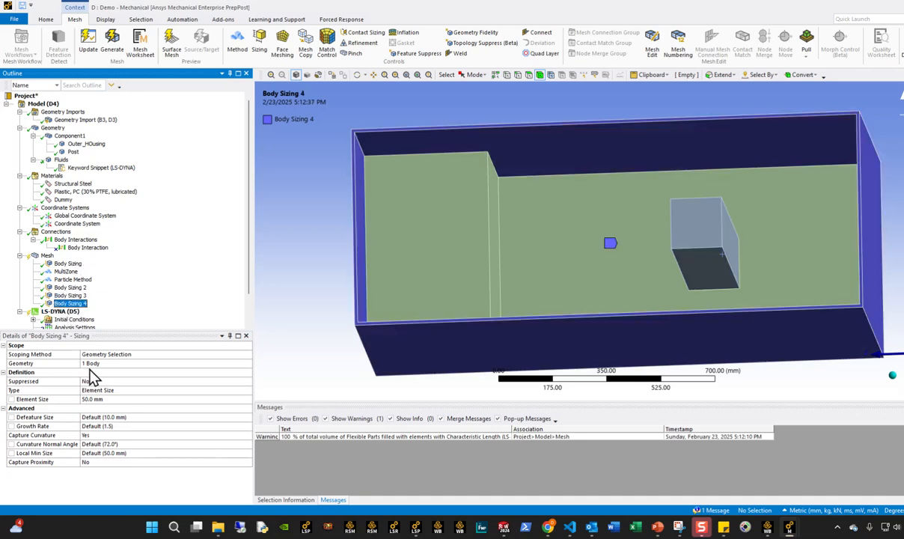
right_click(61, 304)
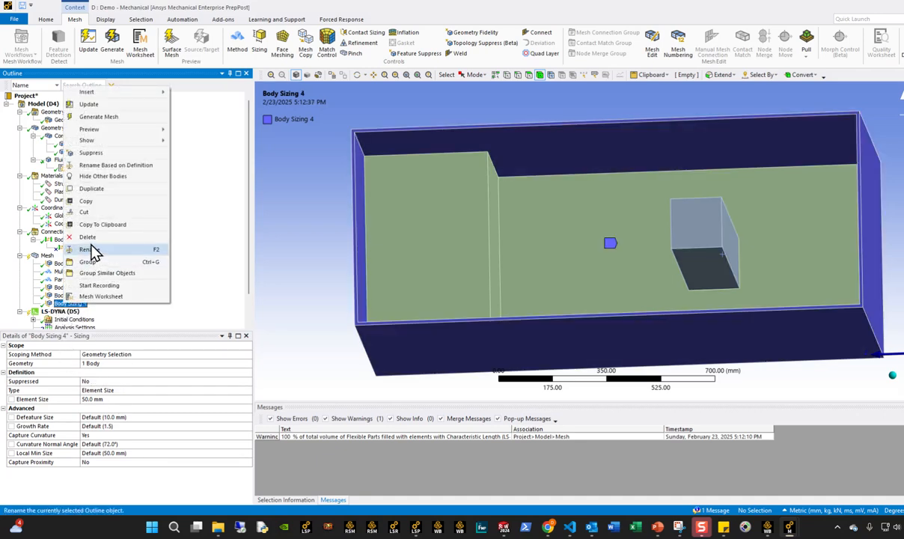
left_click(147, 236)
left_click(481, 297)
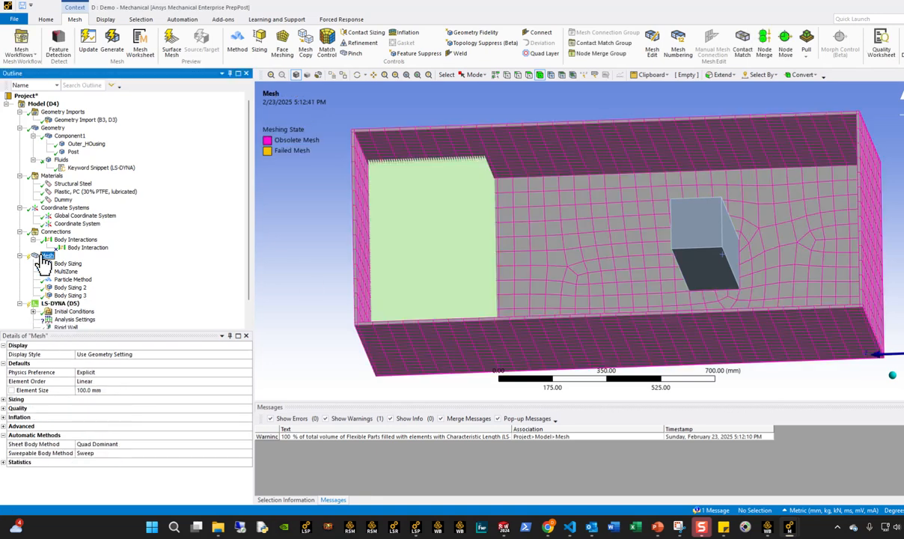
Step: Generate the mesh for the whole model, including the post
right_click(45, 256)
left_click(81, 287)
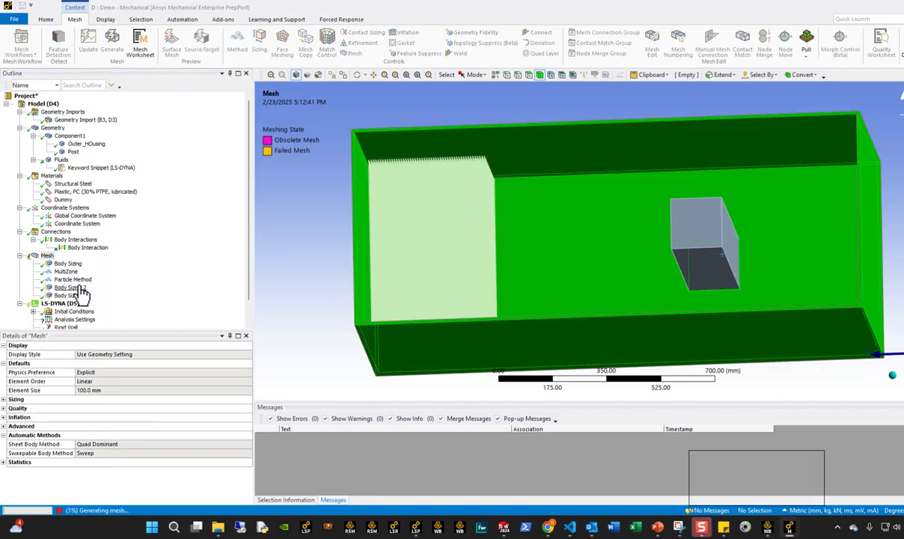
middle_click_drag(589, 256, 640, 273)
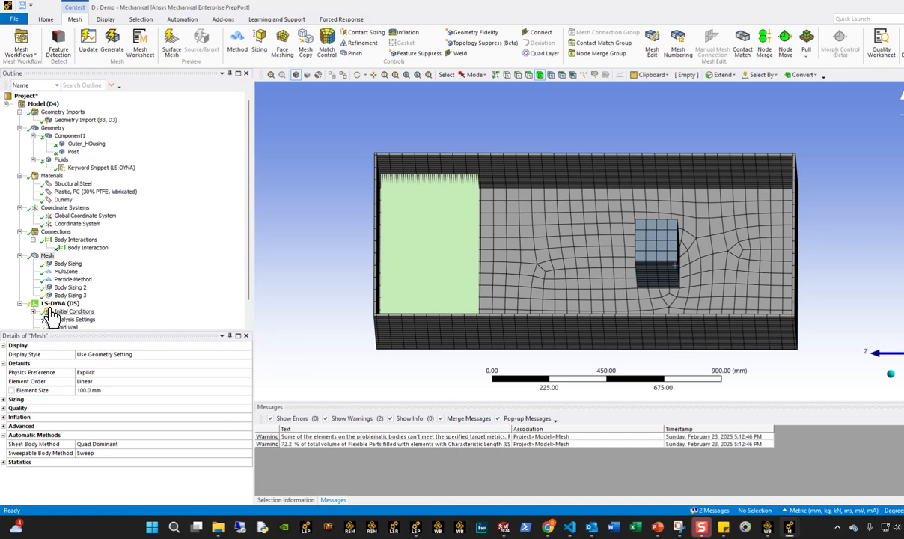
Step: Create a named selection of the fluid body called NS_Body_Fluid and show it under Named Selections
left_click(46, 255)
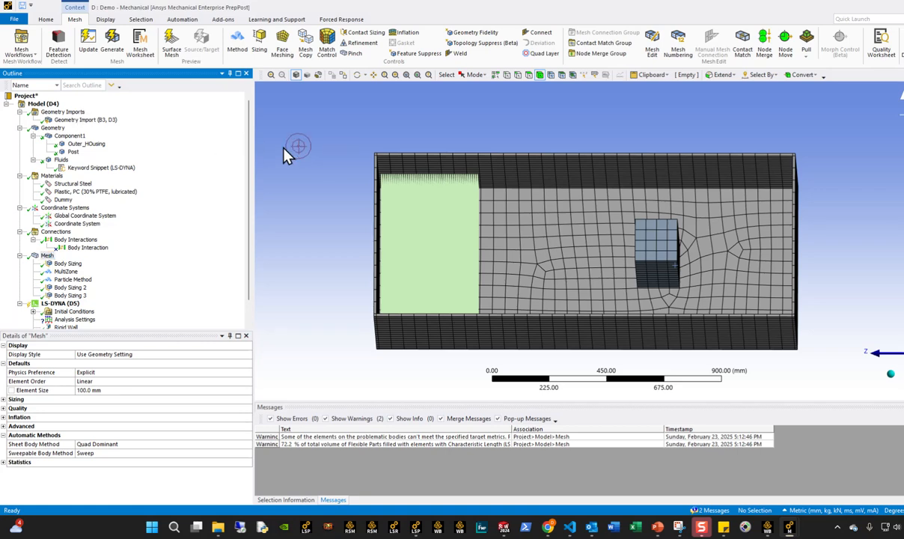
left_click(457, 248)
middle_click_drag(454, 246, 426, 185)
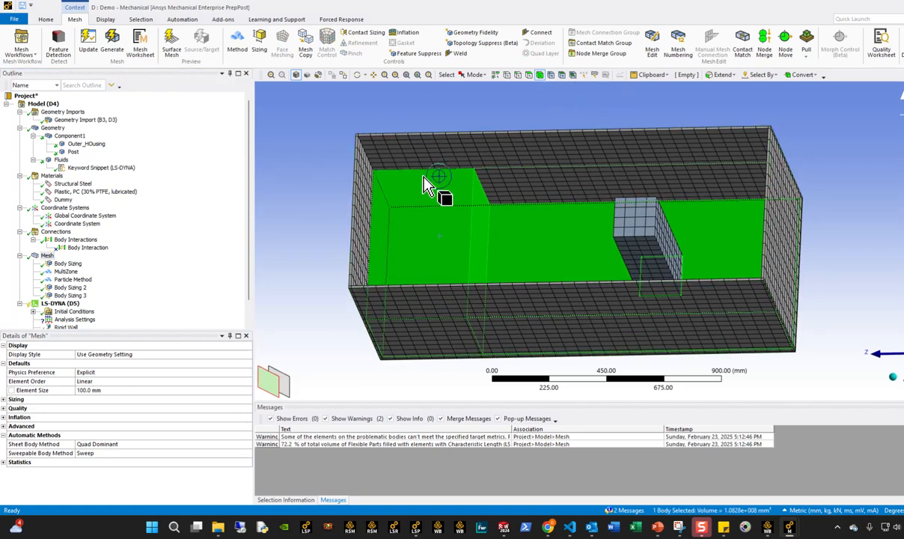
key("n")
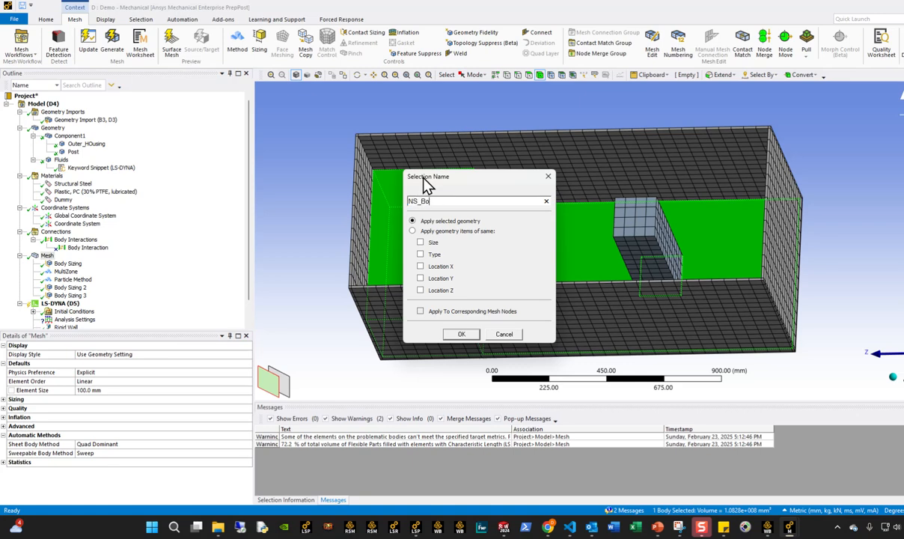
key("Return")
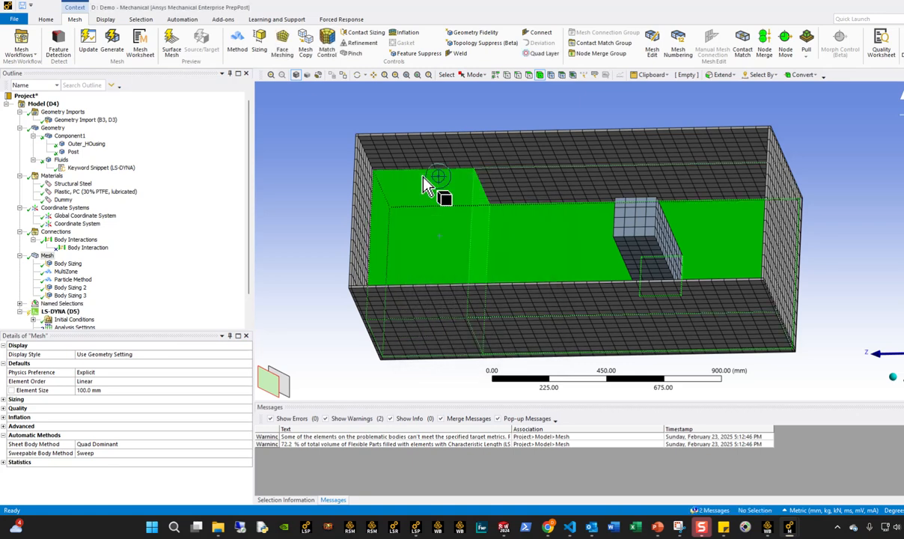
left_click(19, 303)
middle_click_drag(460, 198, 415, 221)
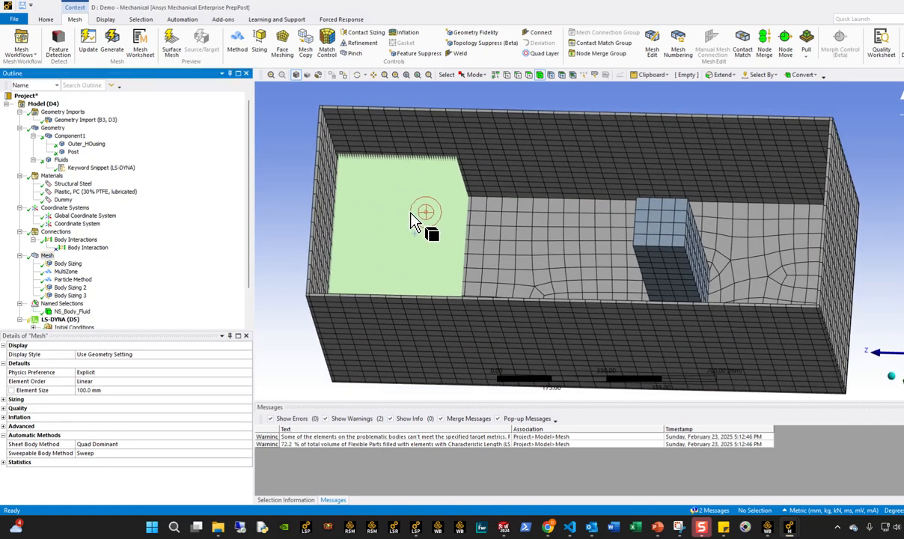
left_click(668, 254)
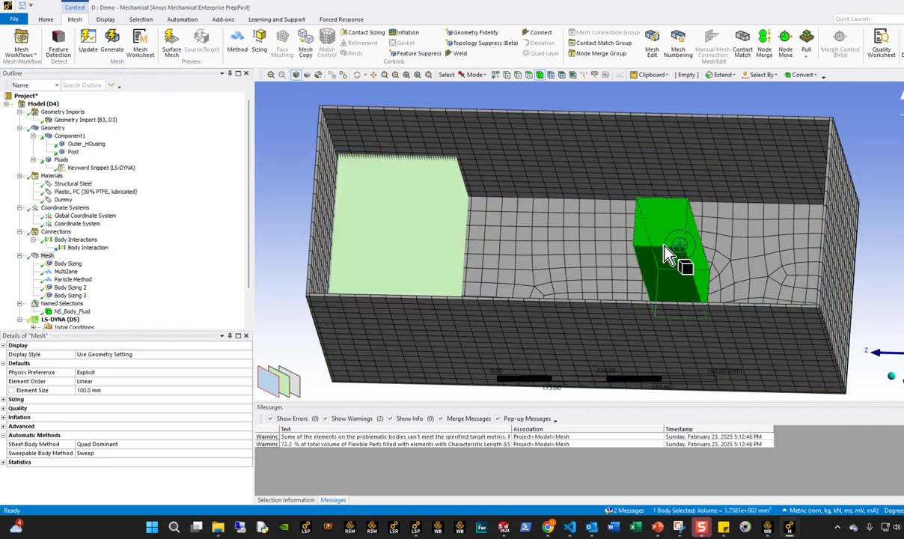
left_click(277, 285)
Step: Create a nodal named selection from NS_Body_Fluid
left_click(60, 311)
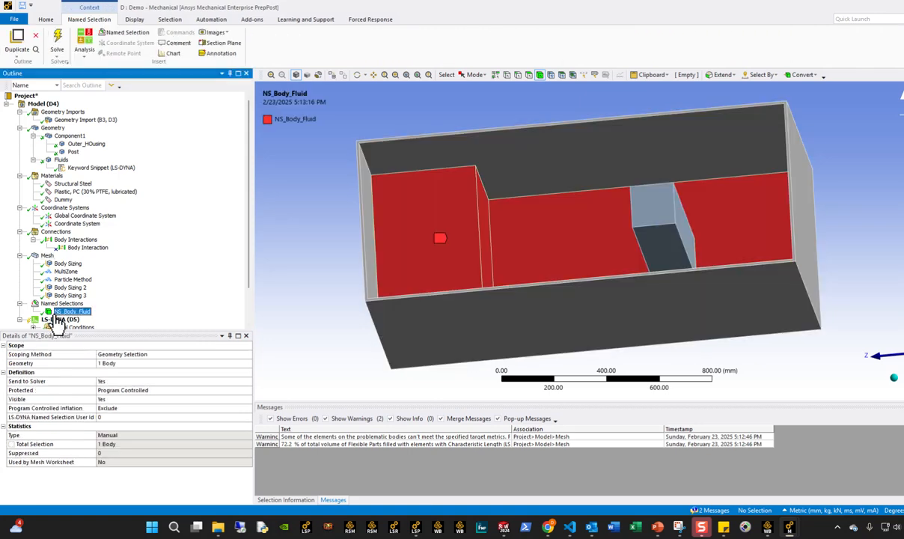
right_click(63, 312)
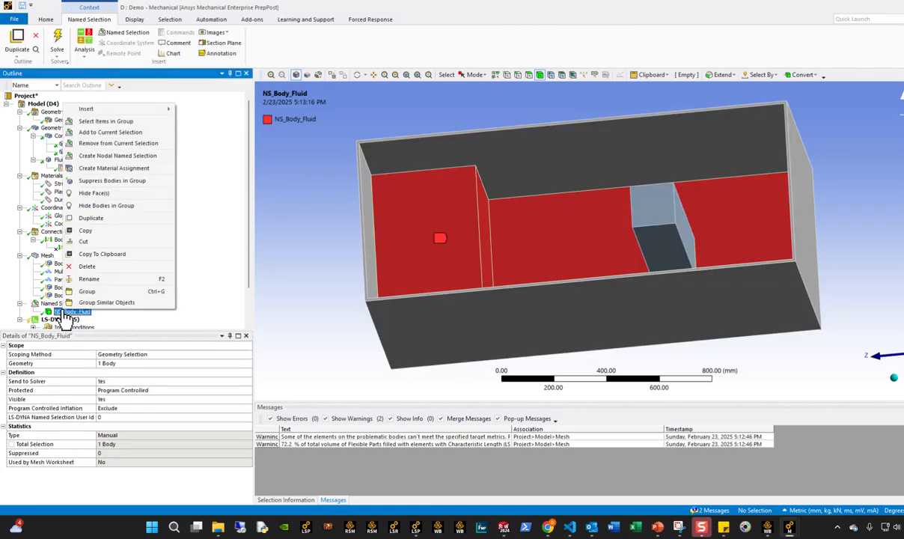
left_click(147, 158)
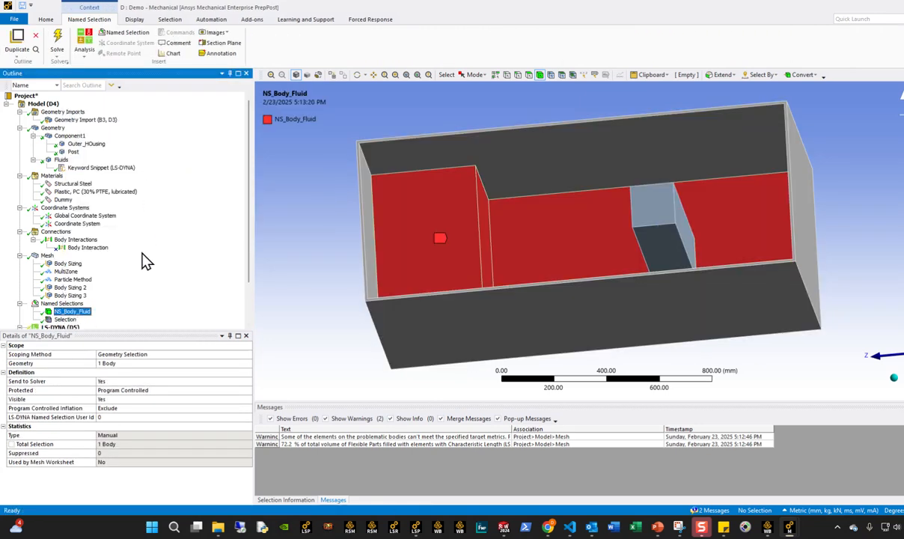
left_click(64, 318)
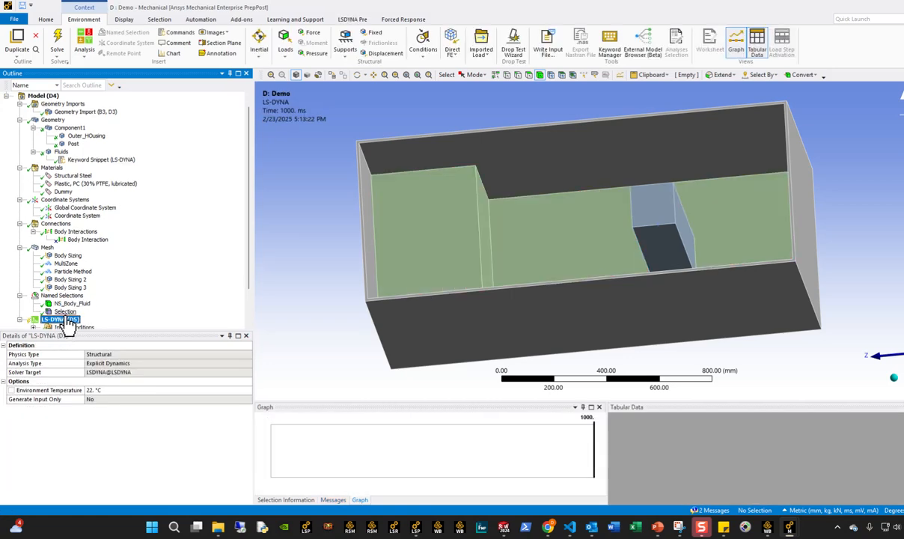
Step: Examine the nodal named selection's scope and highlight its nodes to inspect their coverage of the fluid block from several angles
middle_click_drag(430, 243, 410, 255)
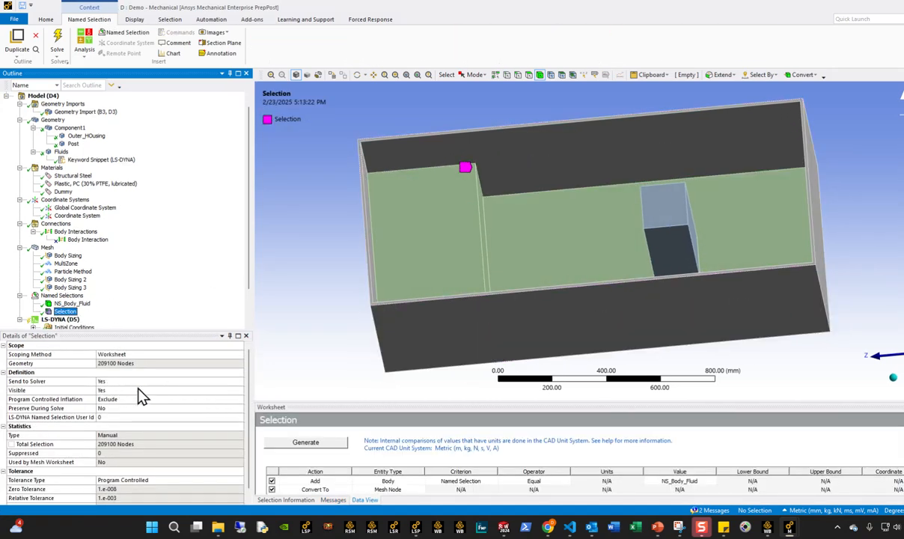
scroll(508, 254, "up", 4)
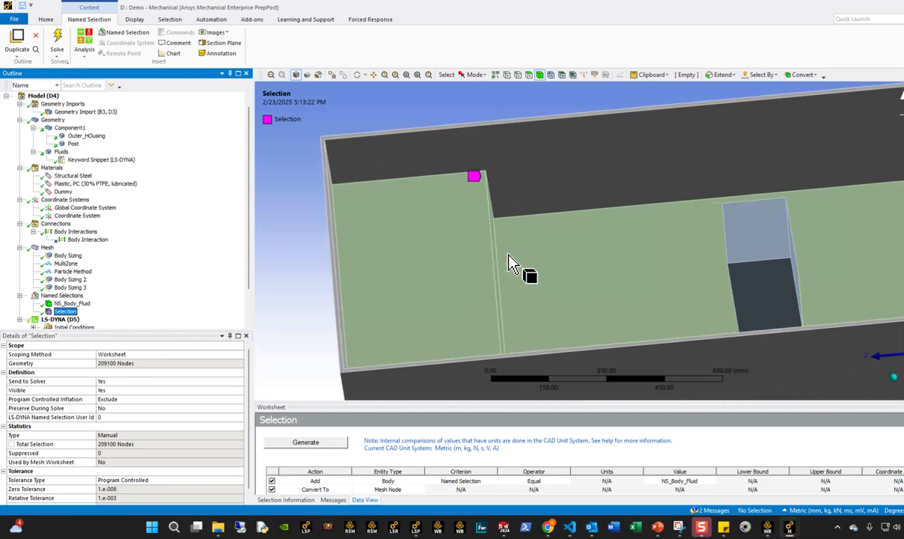
middle_click_drag(508, 255, 544, 238)
scroll(544, 239, "down", 2)
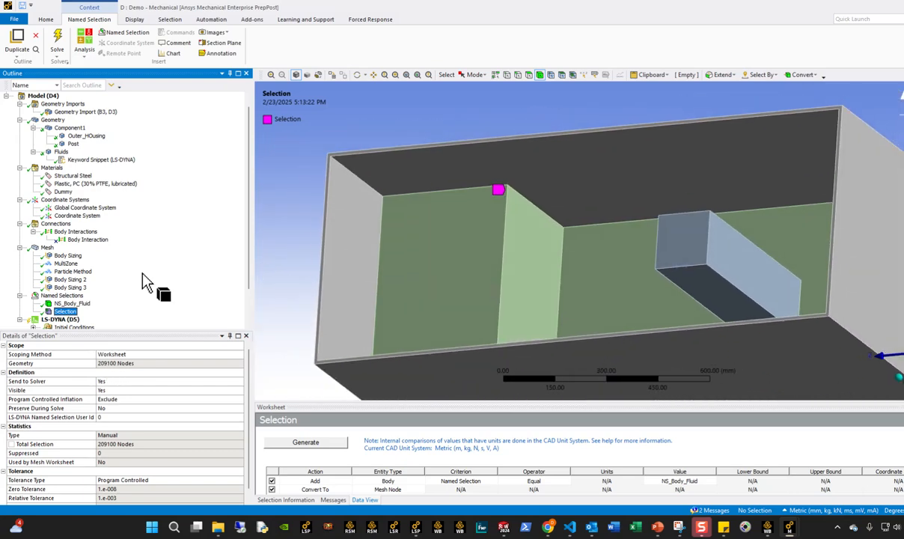
left_click(111, 365)
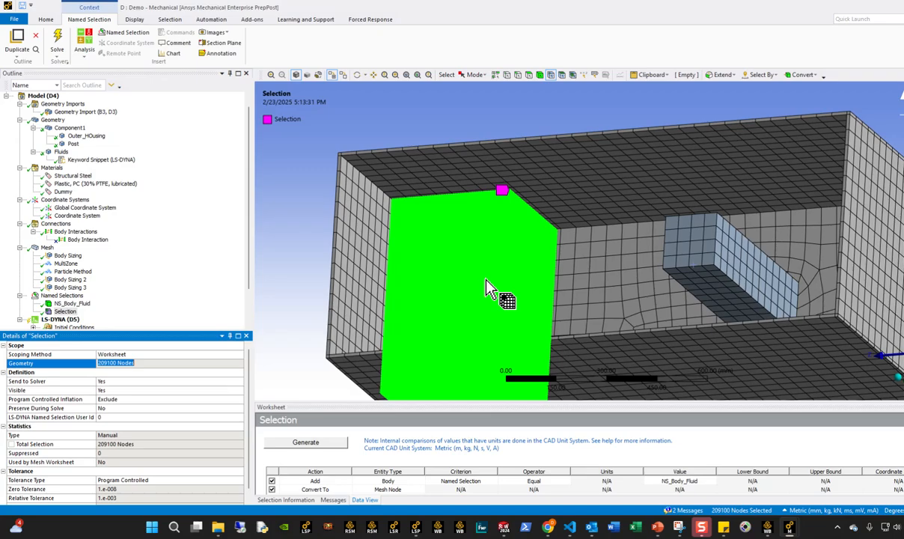
scroll(486, 281, "down", 2)
middle_click_drag(487, 281, 500, 224)
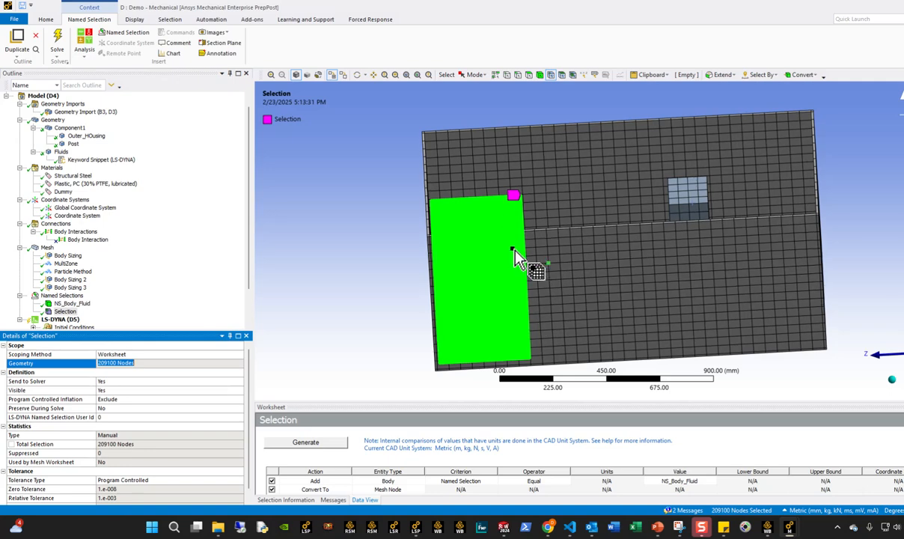
middle_click_drag(486, 235, 476, 216)
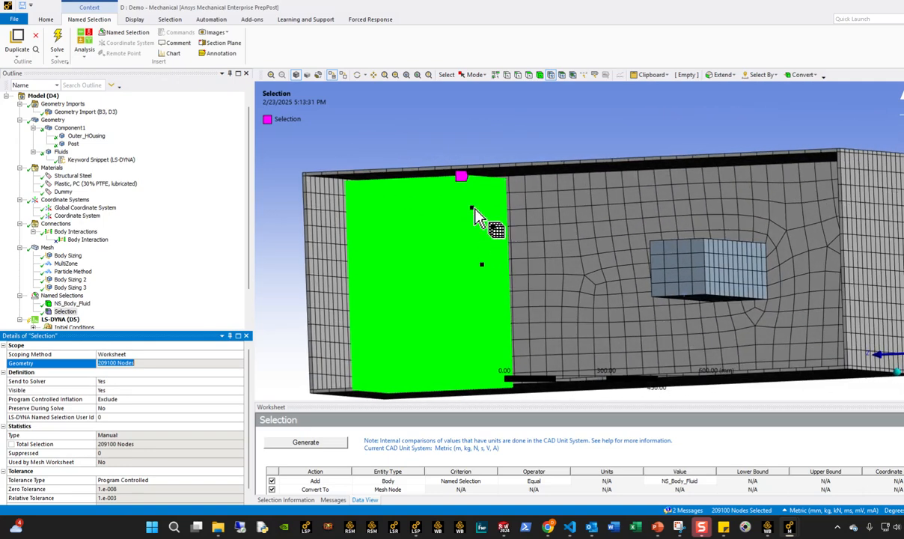
Step: Set the LS-DYNA named selection user ID of the fluid's nodal named selection to 999
left_click(65, 311)
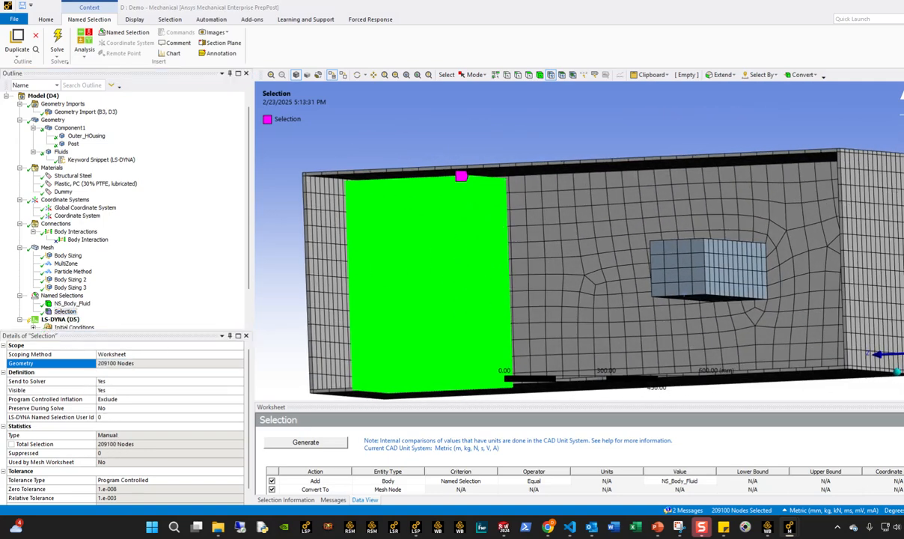
left_click(138, 417)
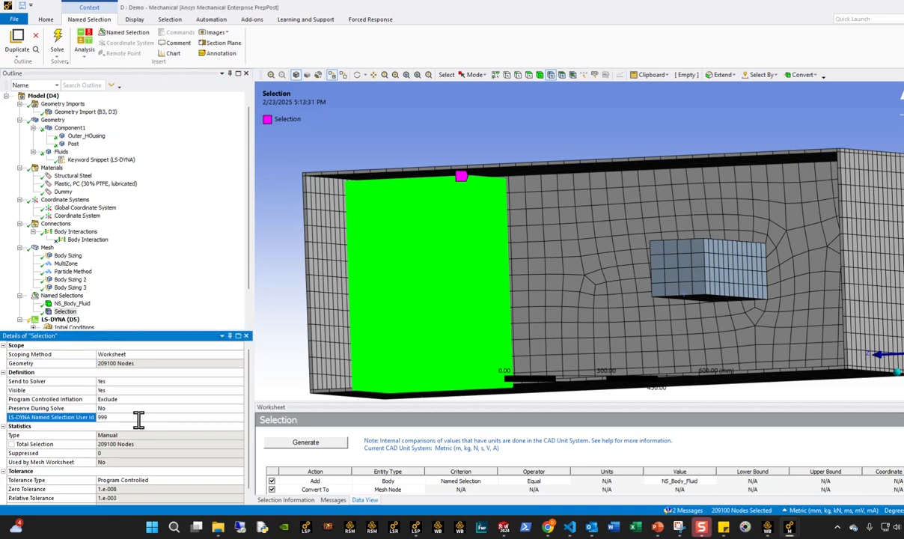
scroll(447, 296, "down", 3)
middle_click_drag(448, 295, 436, 276)
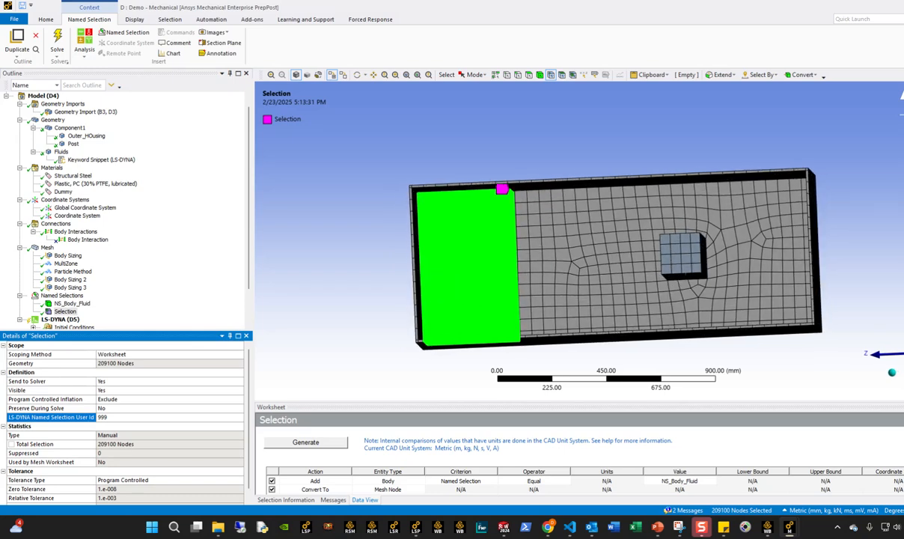
middle_click_drag(347, 302, 487, 261)
left_click(683, 285)
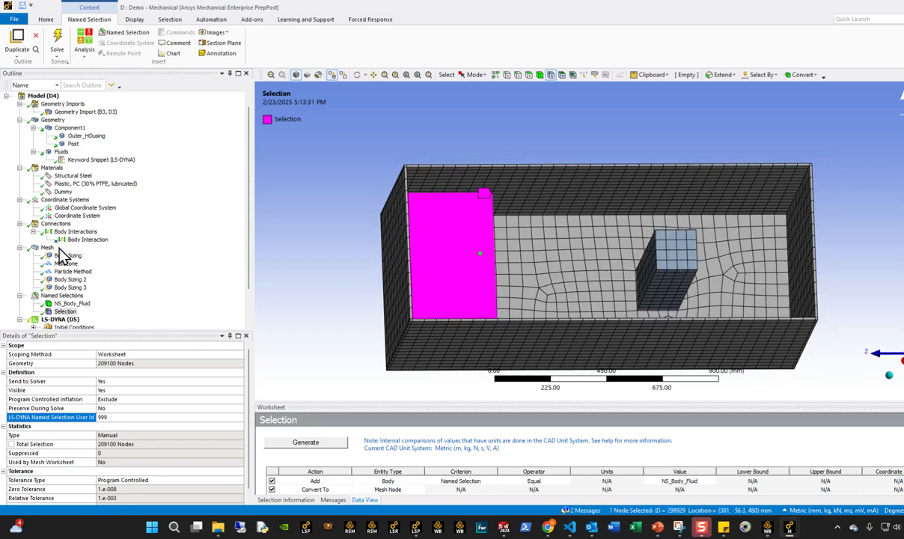
Step: Insert a commands object for an LS-DYNA keyword snippet under the LS-DYNA (D5) analysis
left_click(56, 223)
scroll(88, 295, "down", 2)
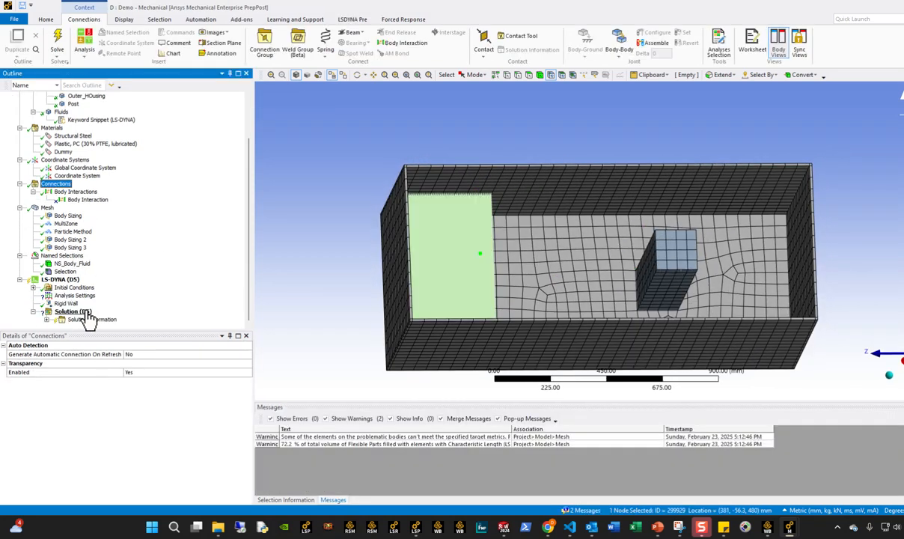
right_click(61, 279)
mouse_move(98, 282)
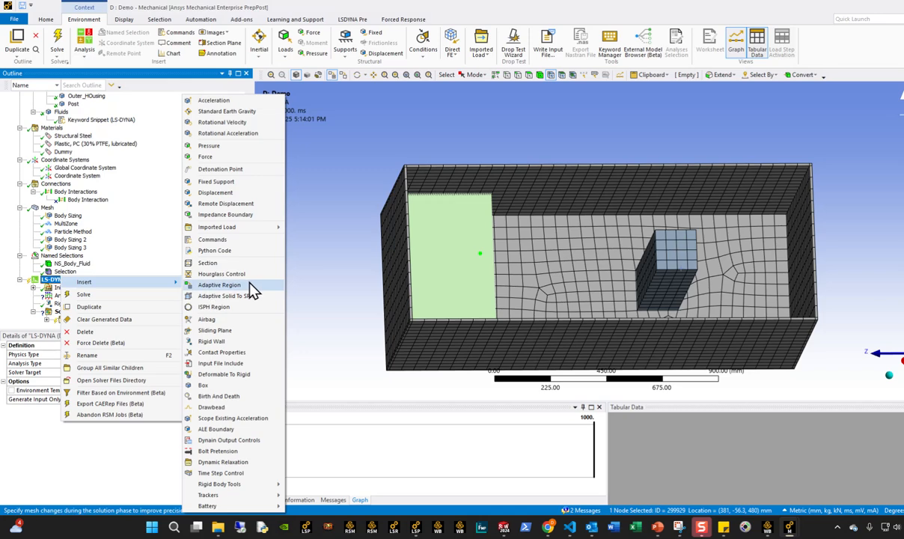
left_click(217, 240)
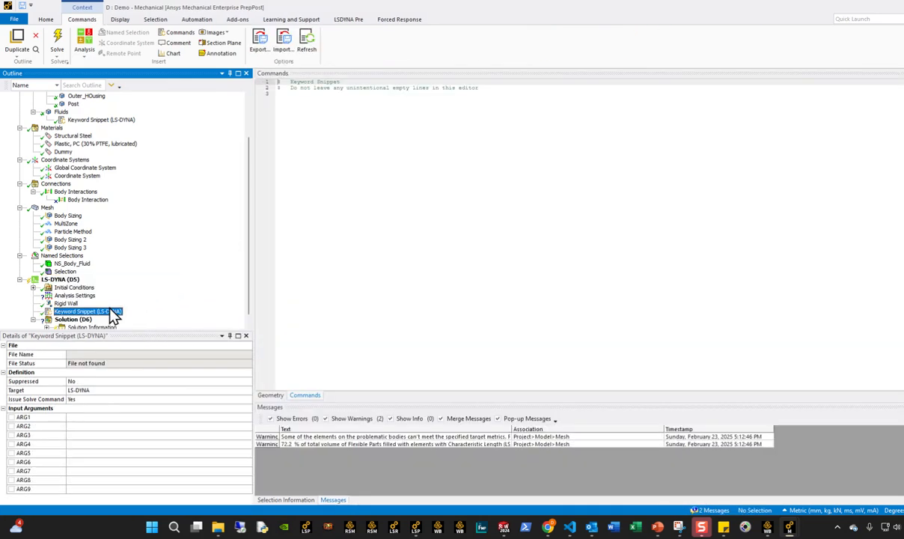
Step: Rename the new keyword snippet as Contact_Automatic_Nodes_to_Surfaces
left_click(110, 311)
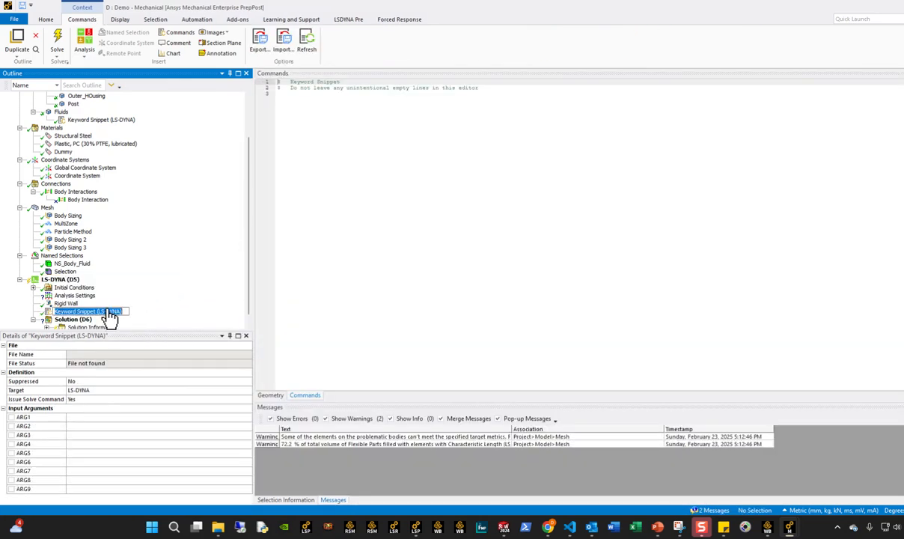
type("Contact_Autom")
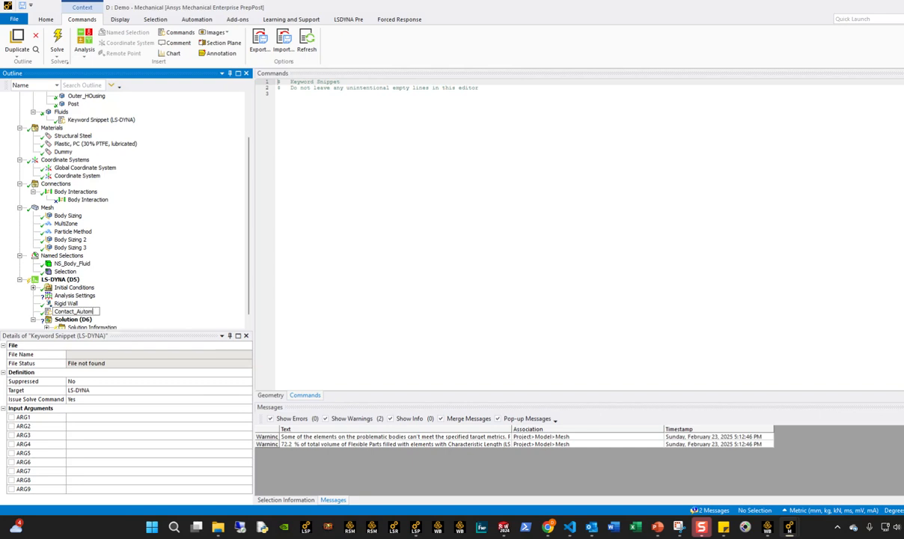
type("atic_Nodes_to_")
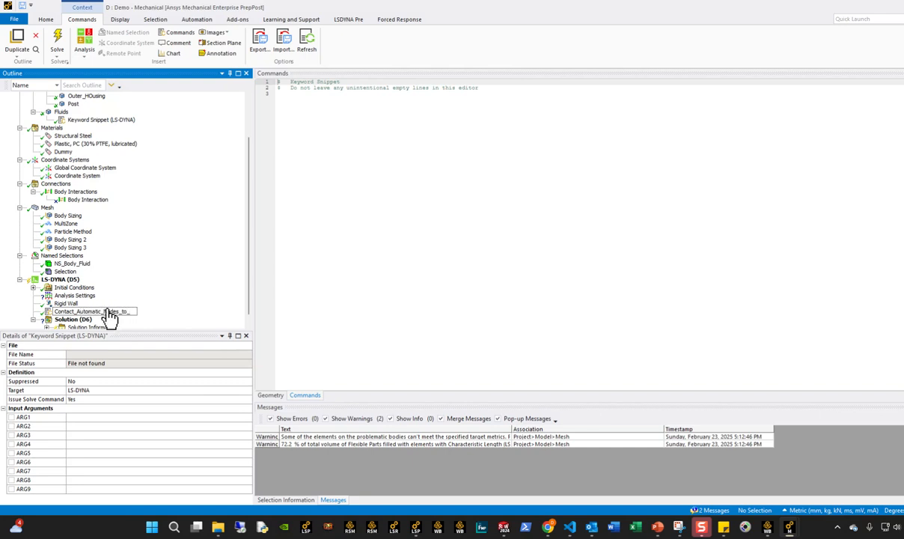
type("Surfaces")
key("Return")
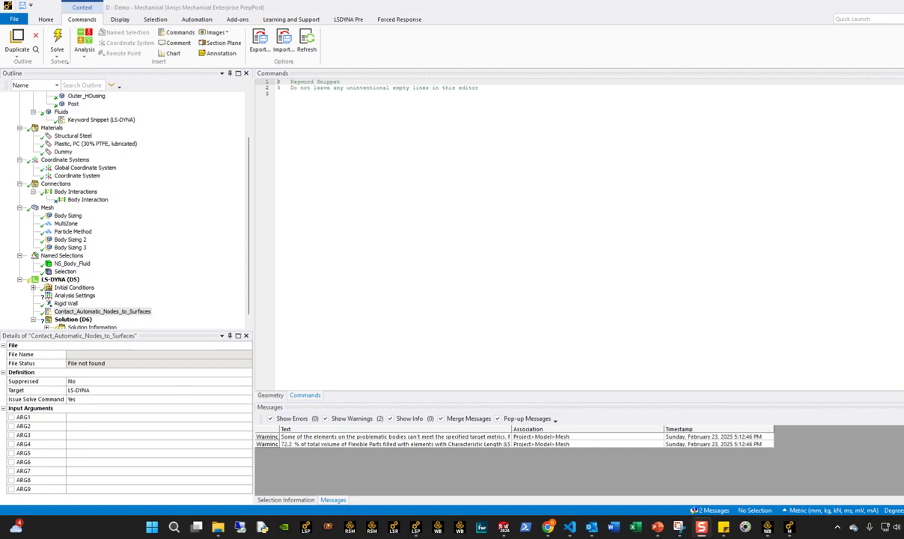
Step: Paste two *CONTACT_AUTOMATIC_NODES_TO_SURFACE_MPP_ID definitions, SPH to Column and SPH to Container, into the contact keyword snippet
left_click(434, 181)
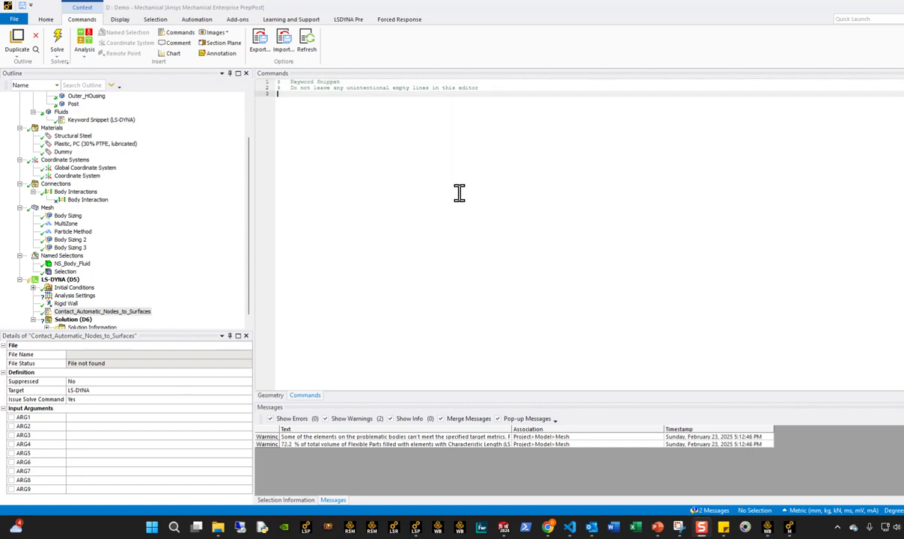
key("ctrl+v")
left_click(347, 123)
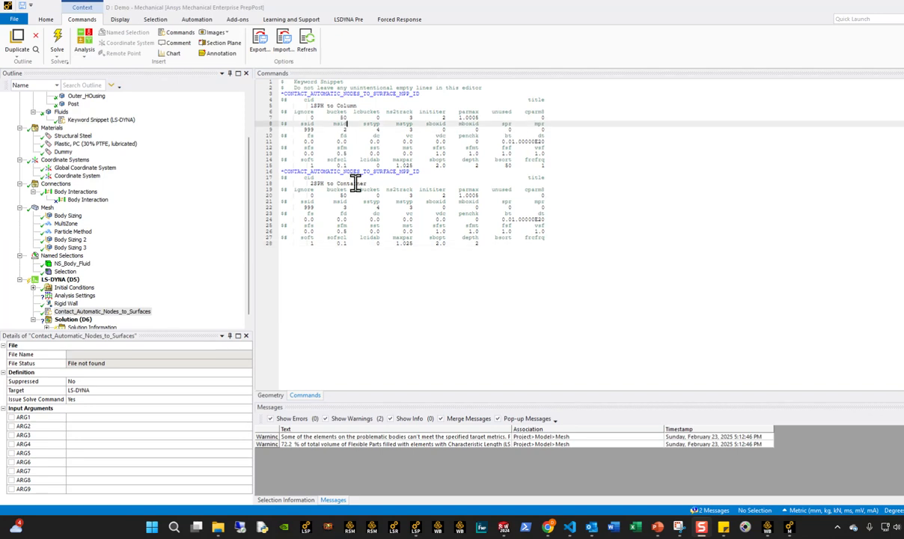
left_click(376, 142)
left_click(315, 203)
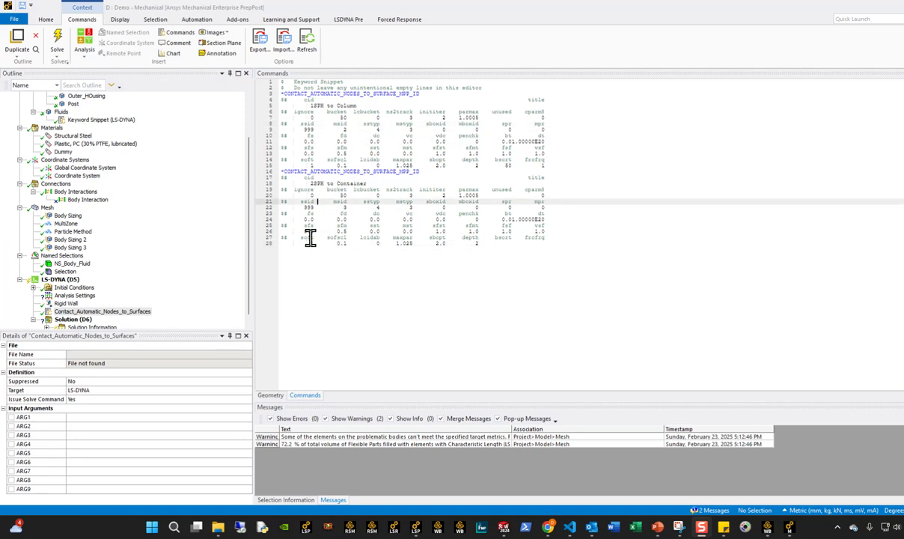
left_click(330, 225)
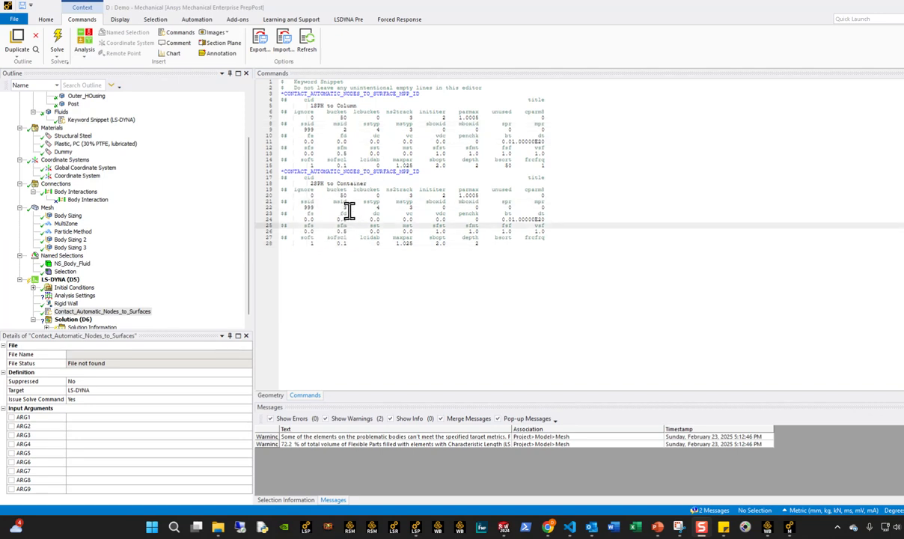
left_click(349, 212)
Step: Examine the order of the Outer_HOusing, Post and Fluids bodies in the geometry to work out their part IDs for the contacts
scroll(191, 215, "up", 2)
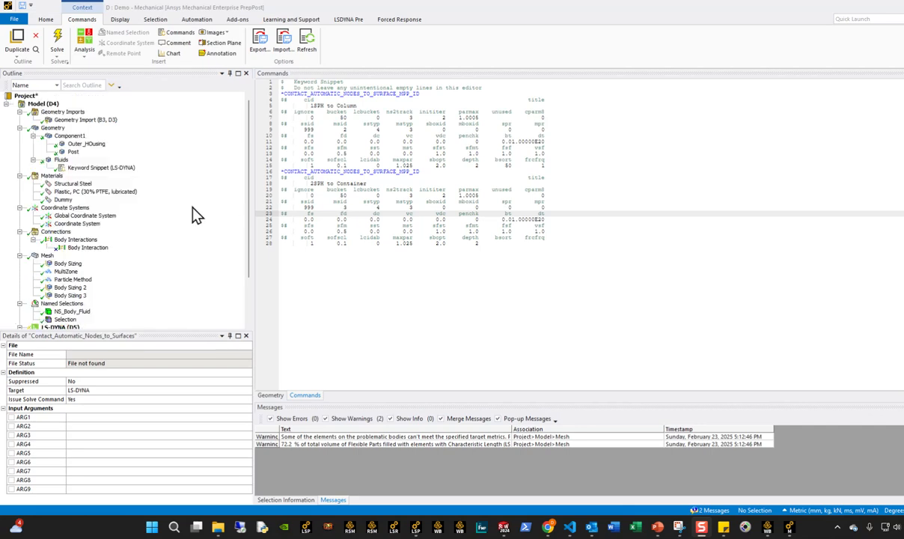
left_click(87, 144)
left_click(73, 153)
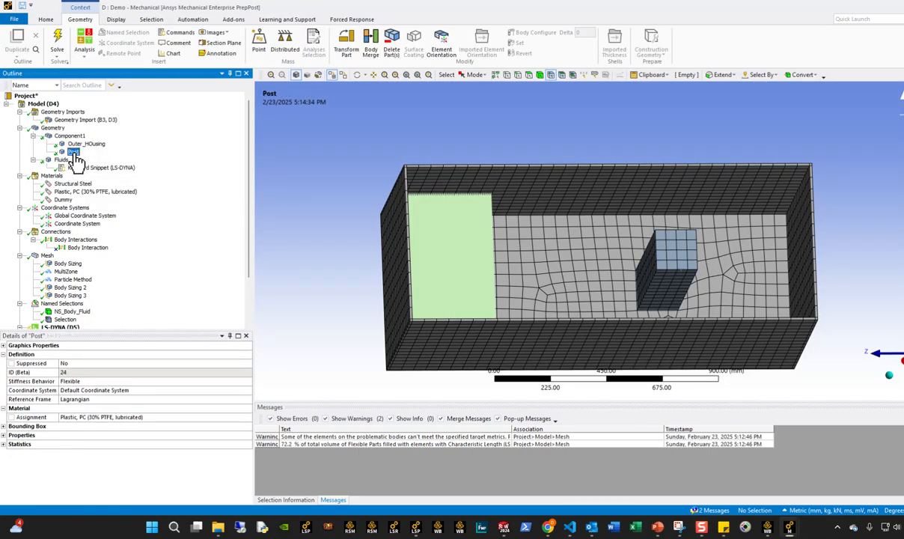
left_click(101, 167)
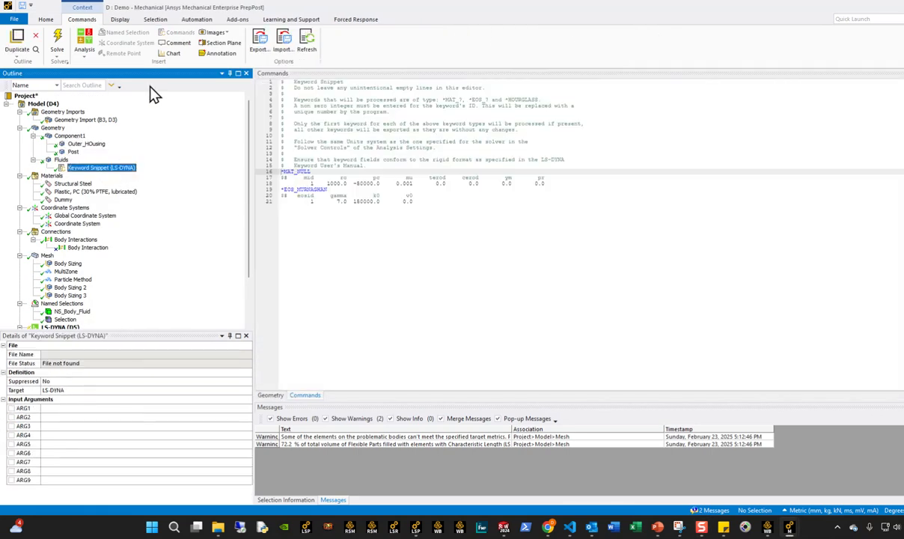
left_click(120, 19)
left_click(88, 144)
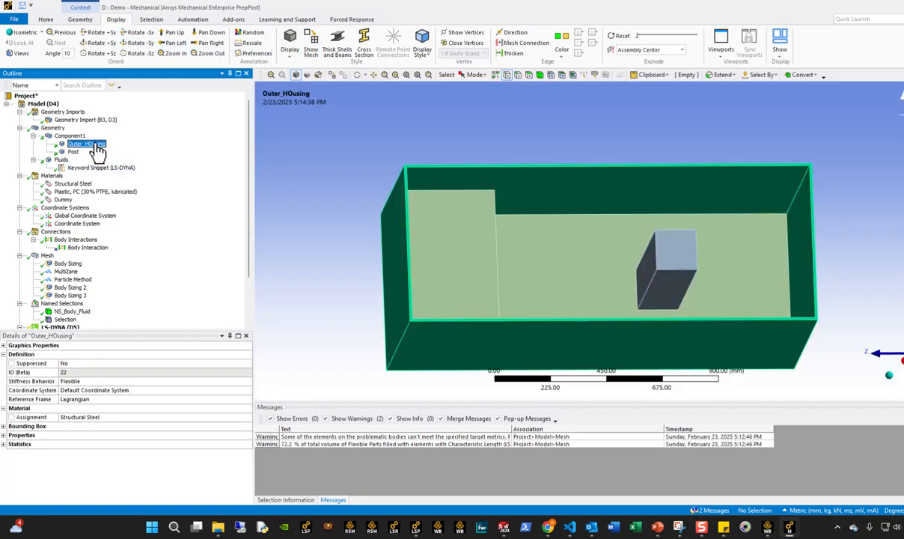
left_click(75, 153)
left_click(79, 168)
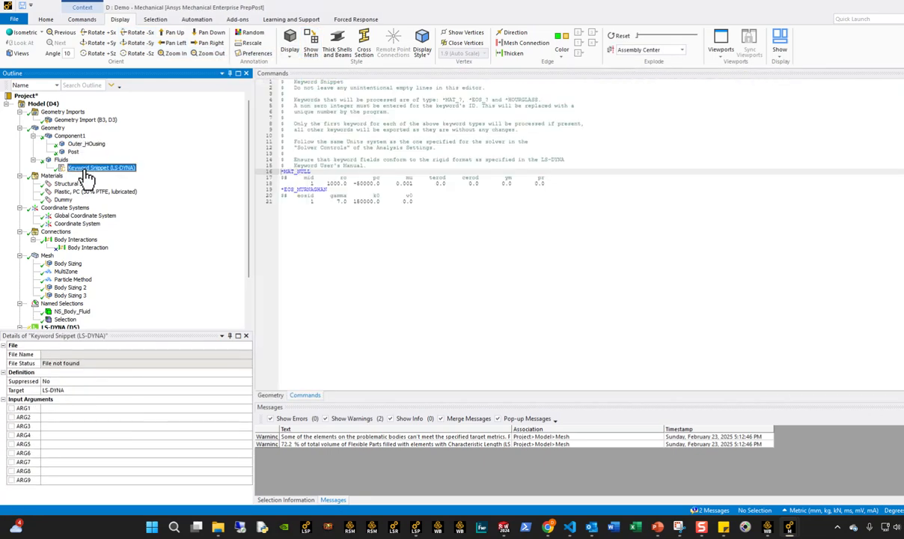
left_click(61, 160)
scroll(104, 285, "down", 3)
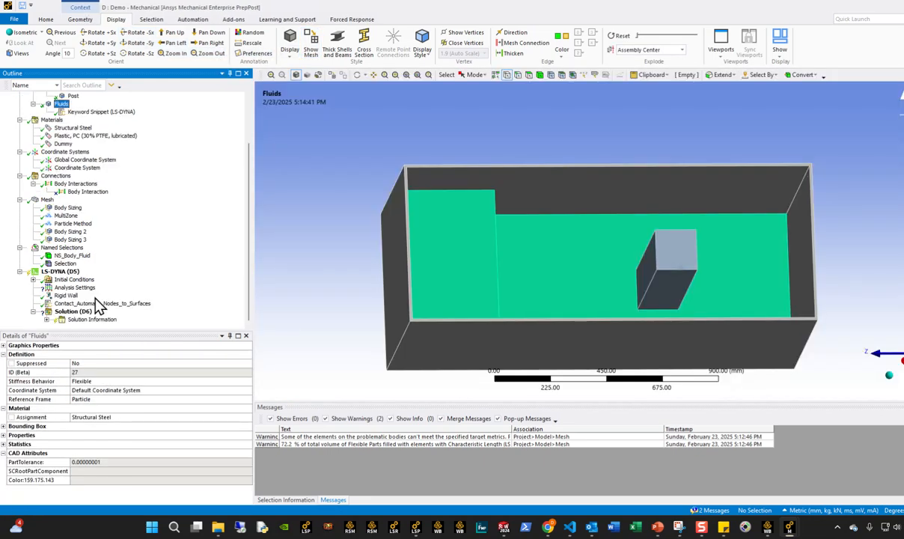
Step: In the contact snippet, set msid to 1 for SPH to Column and to 2 for SPH to Container
left_click(116, 304)
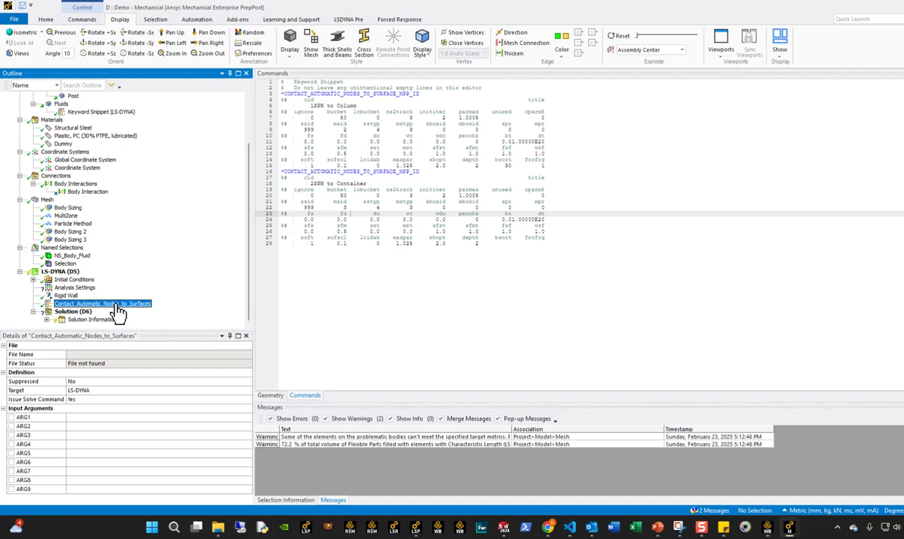
left_click(346, 130)
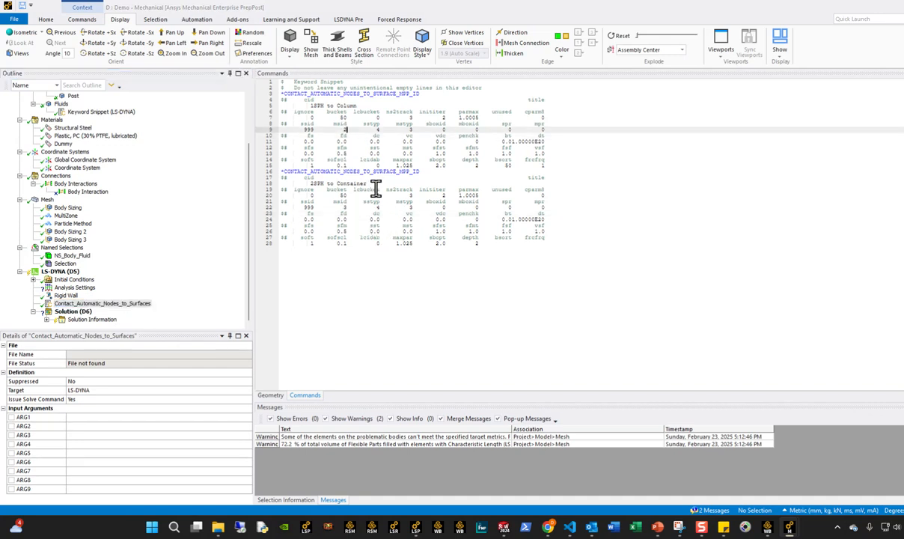
key("Down")
key("Down")
key("Down")
key("Down")
key("Down")
key("Down")
key("Down")
key("Down")
key("Down")
key("Down")
key("Down")
key("Down")
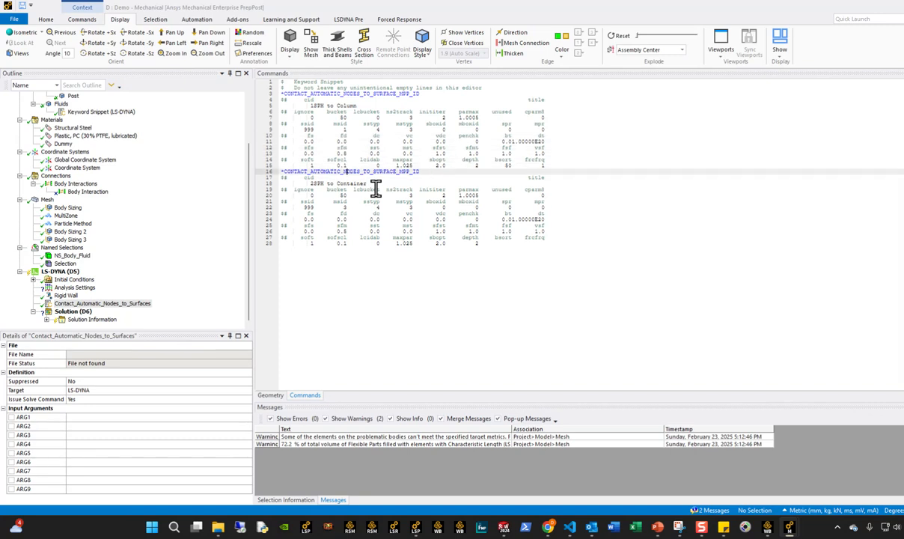
key("Down")
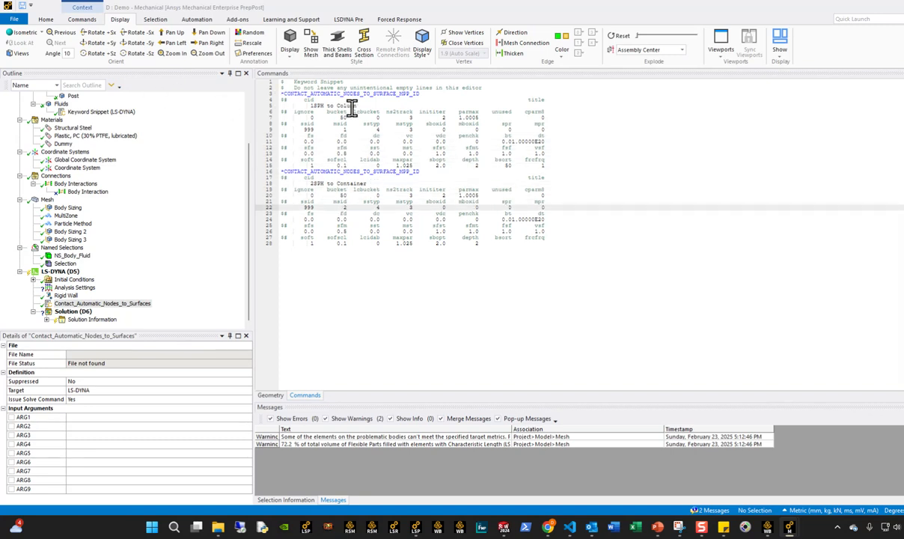
Step: Review the master type entries of both contact definitions and compare their part references with the Outer_HOusing and Post bodies
left_click(412, 123)
left_click(415, 134)
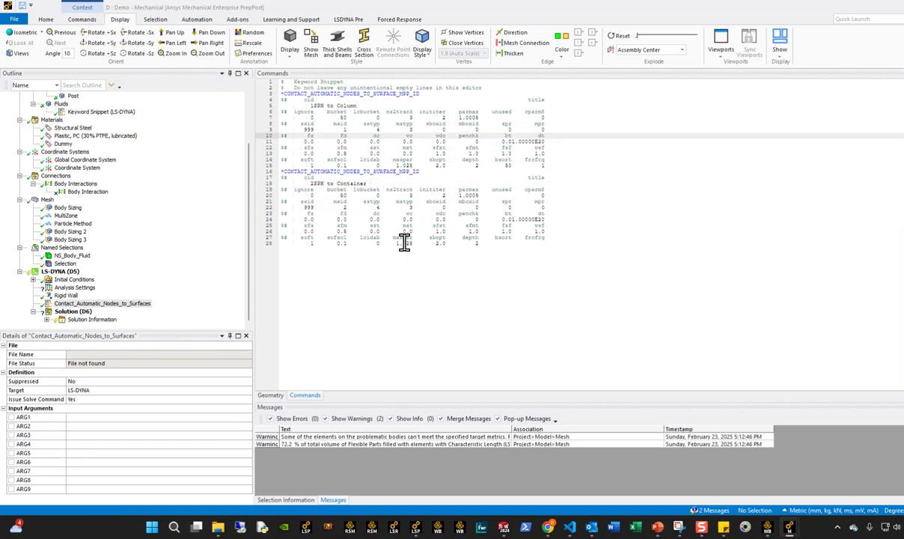
left_click(419, 207)
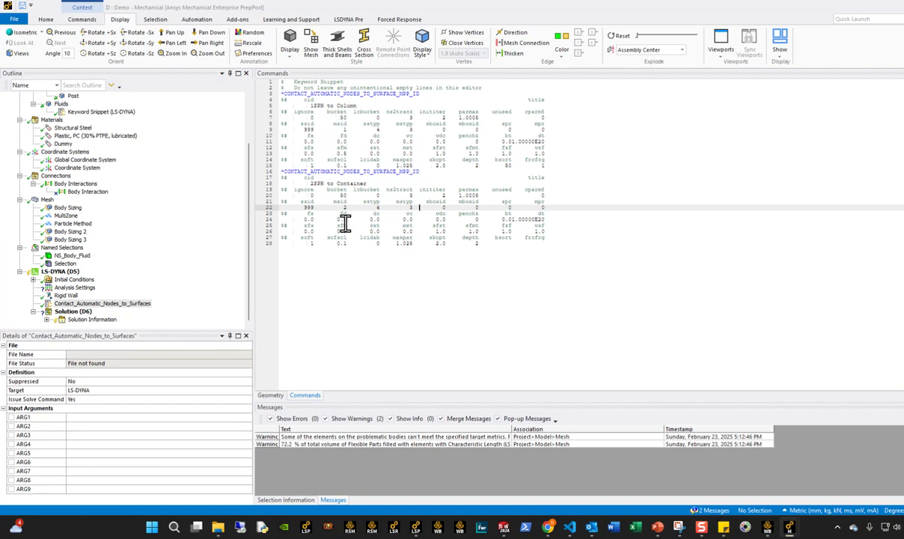
scroll(113, 226, "up", 3)
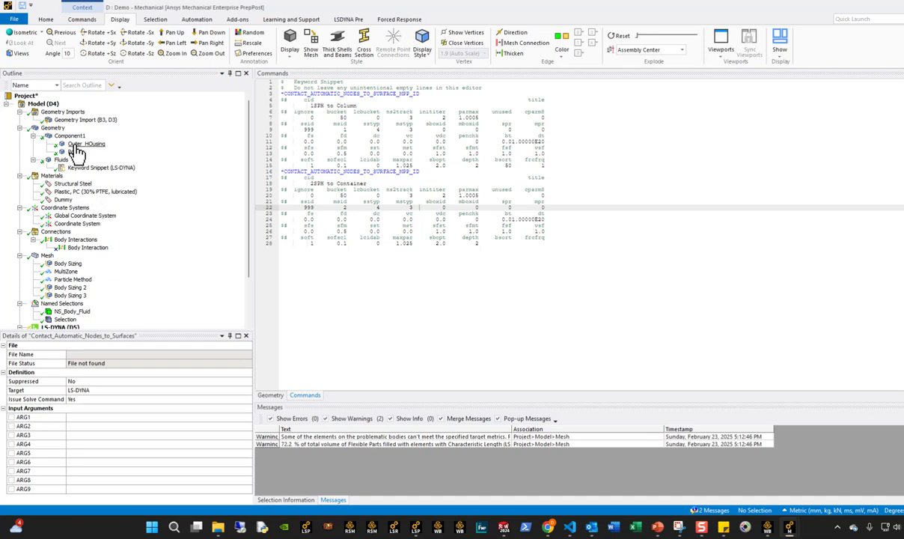
left_click(75, 144)
left_click(71, 153)
scroll(85, 277, "down", 3)
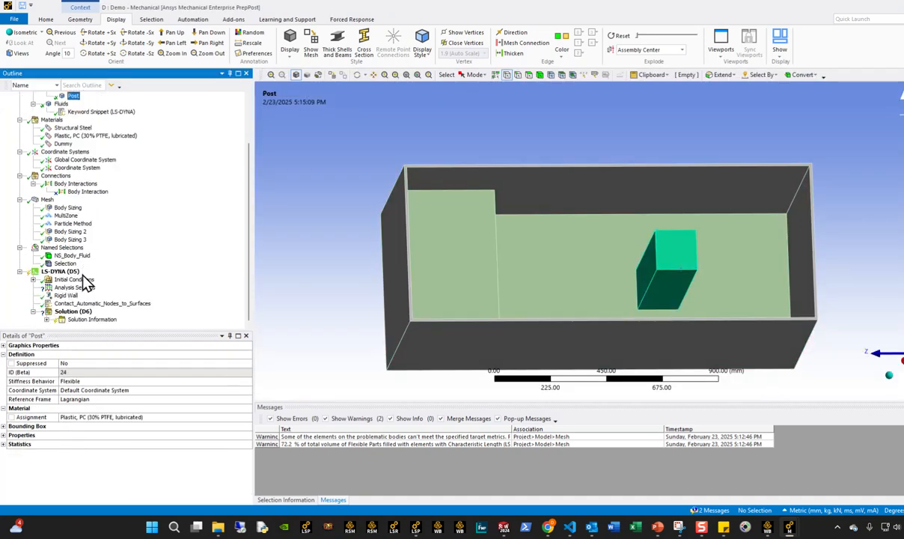
left_click(88, 303)
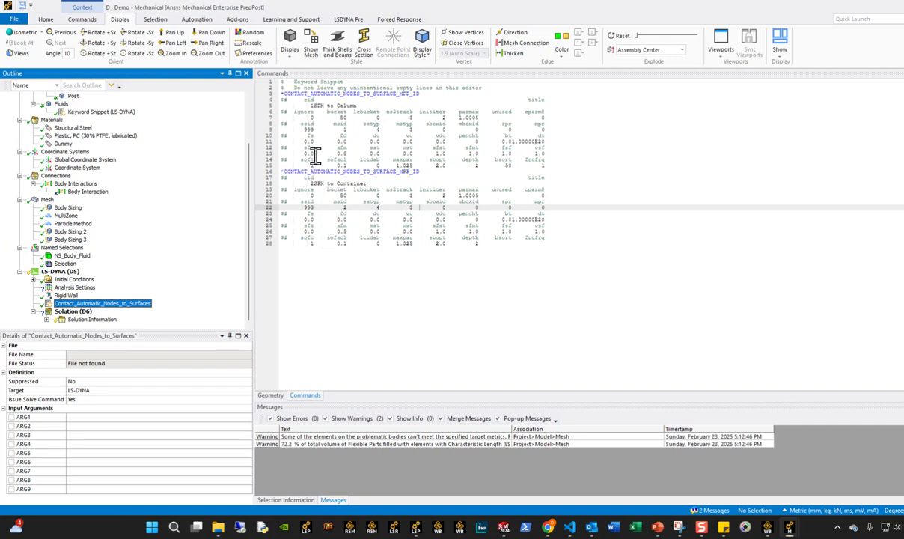
Step: Examine the sfs scale factors and soft option in both contact definitions of the keyword snippet
left_click(307, 148)
left_click(306, 231)
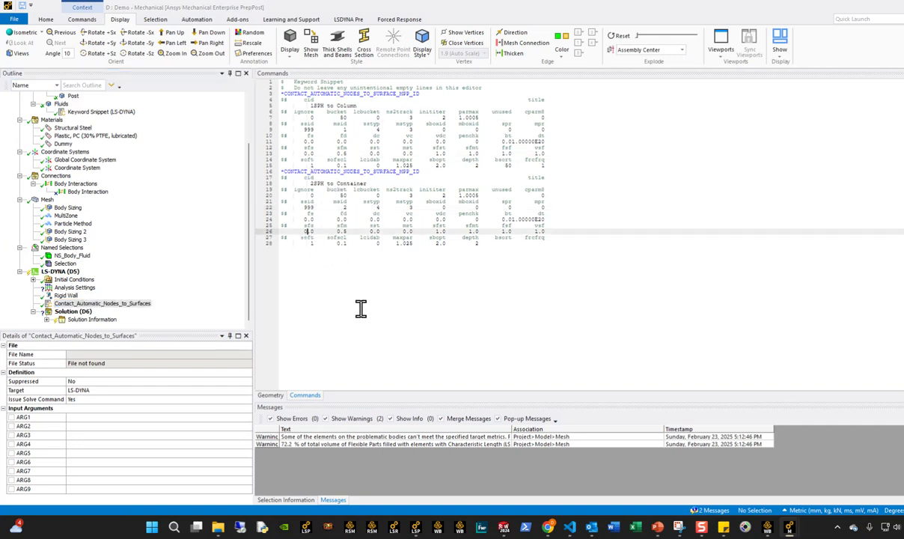
left_click(297, 165)
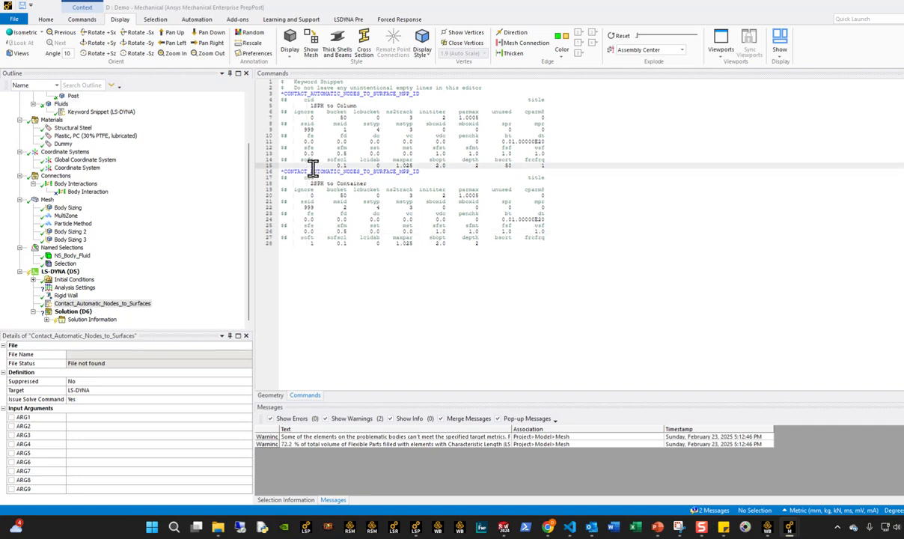
left_click(299, 230)
left_click(318, 237)
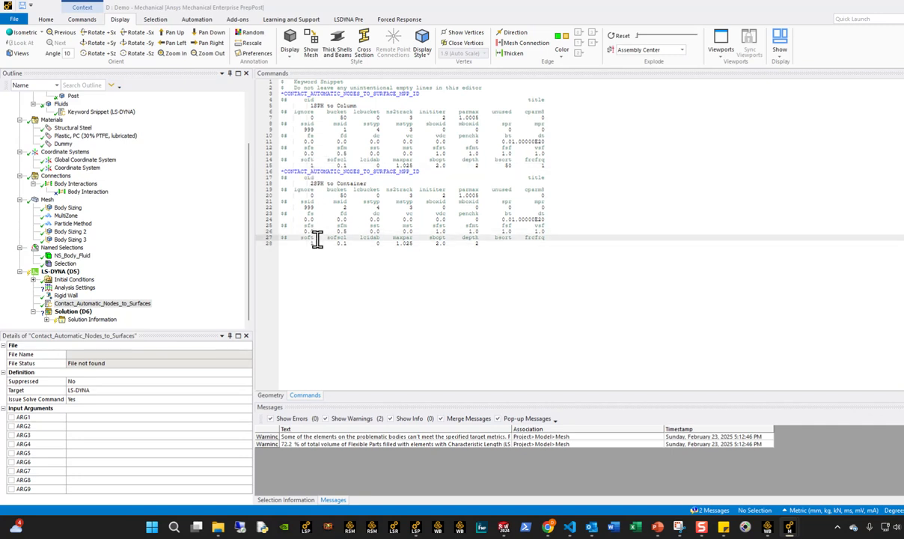
left_click(313, 165)
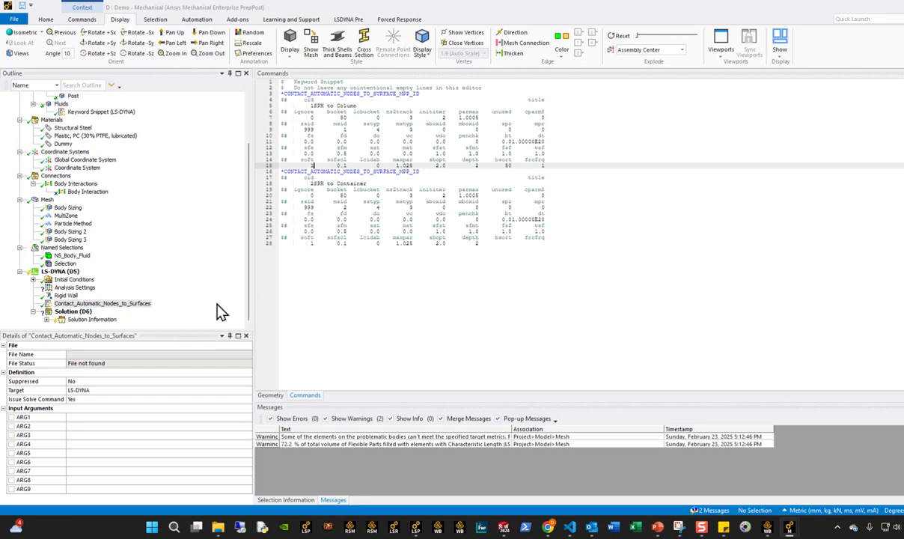
left_click(66, 295)
left_click(83, 304)
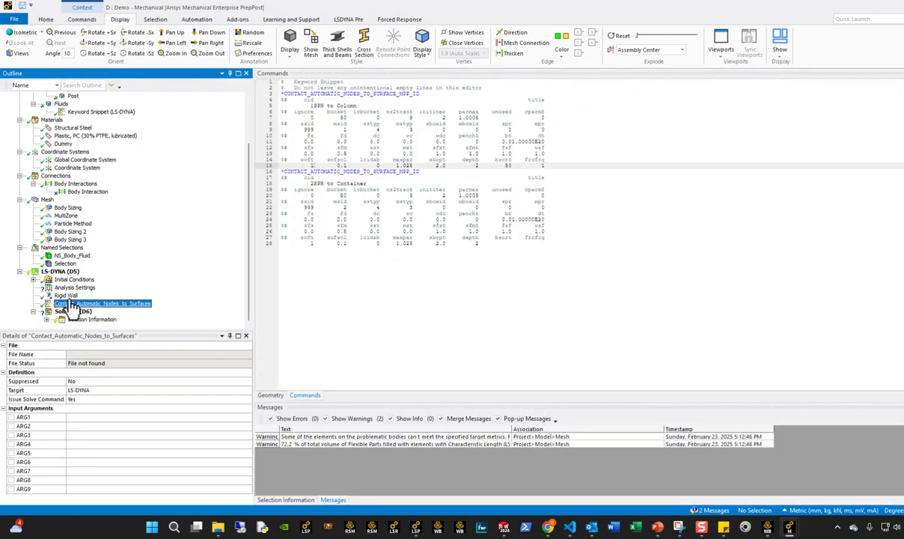
Step: Examine the fluid node selection and the tank and post bodies against the entries in the Contact_Automatic_Nodes_to_Surfaces snippet
left_click(66, 263)
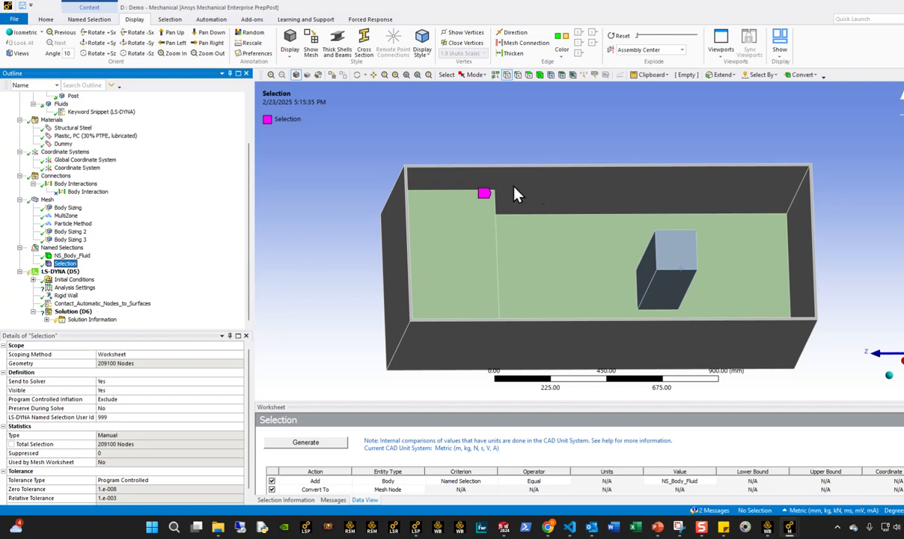
left_click(559, 178)
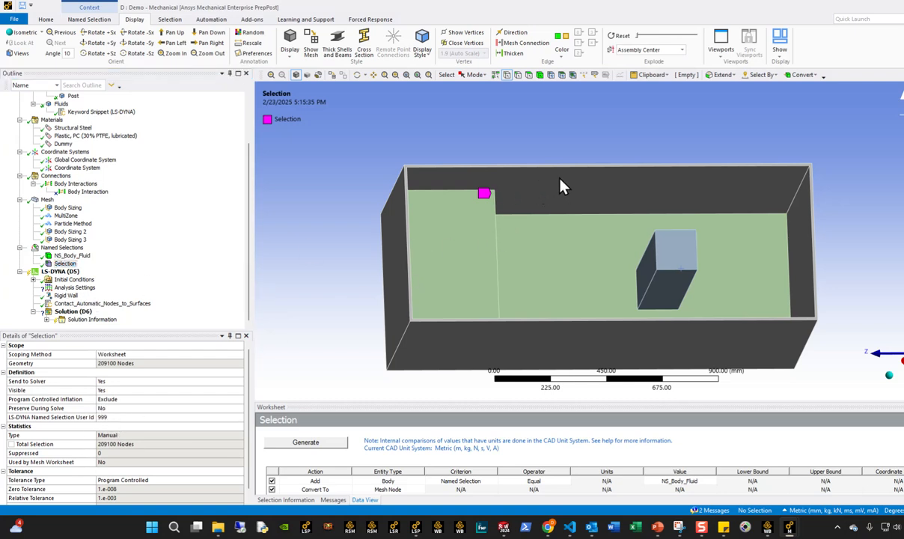
left_click(539, 74)
left_click(632, 268)
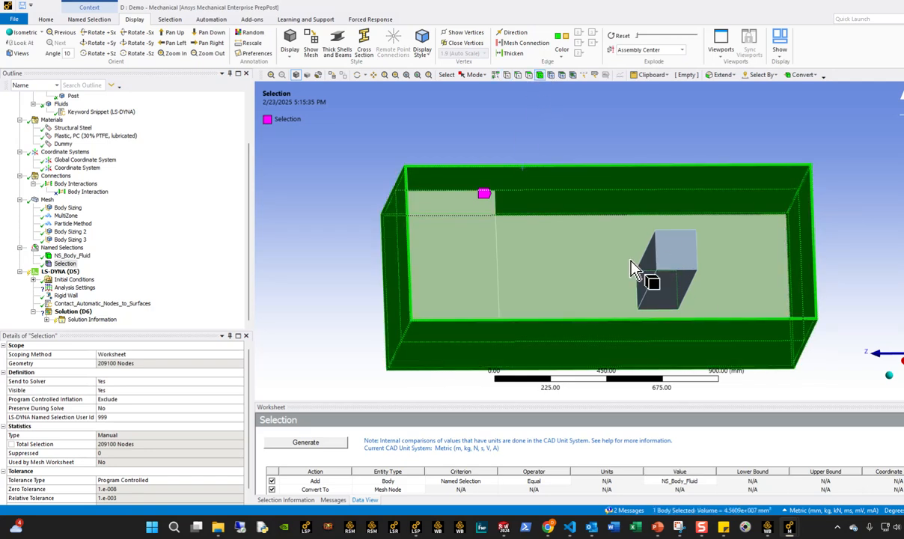
left_click(678, 277)
left_click(82, 303)
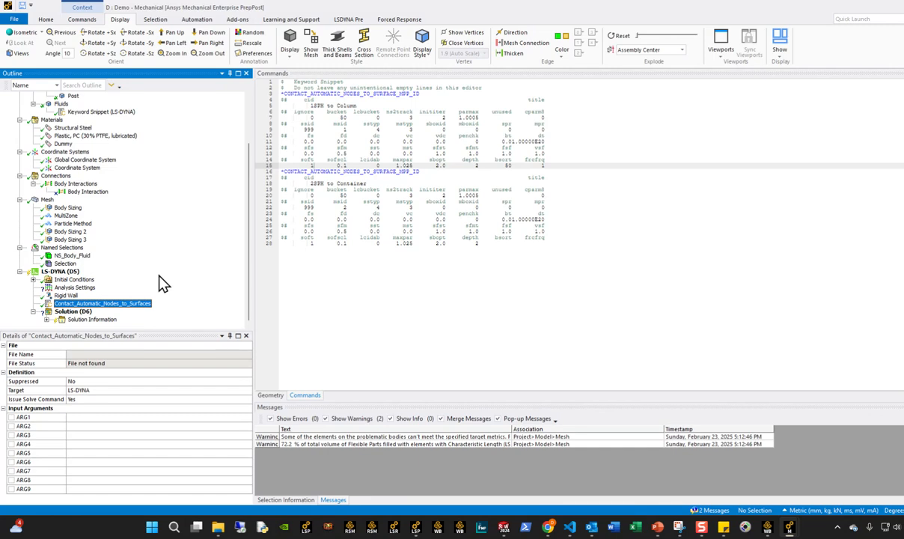
left_click(67, 273)
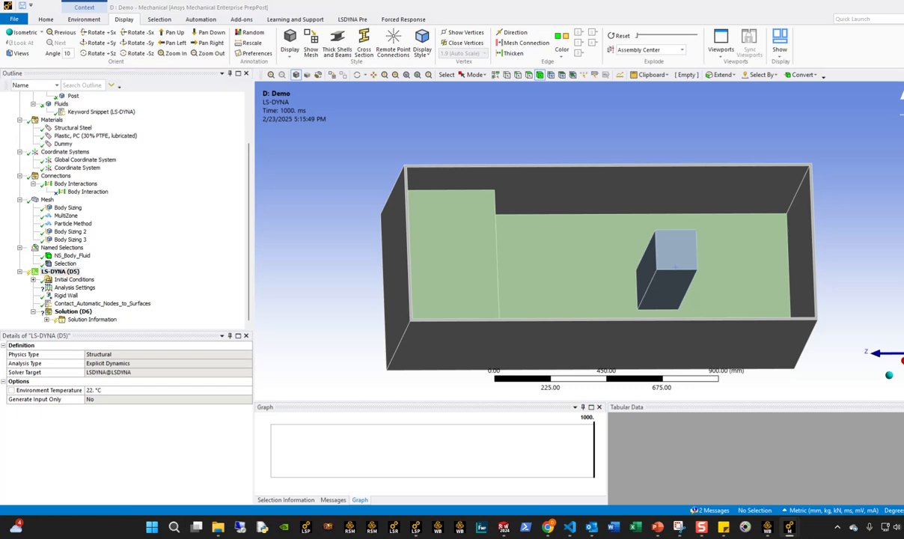
left_click(95, 305)
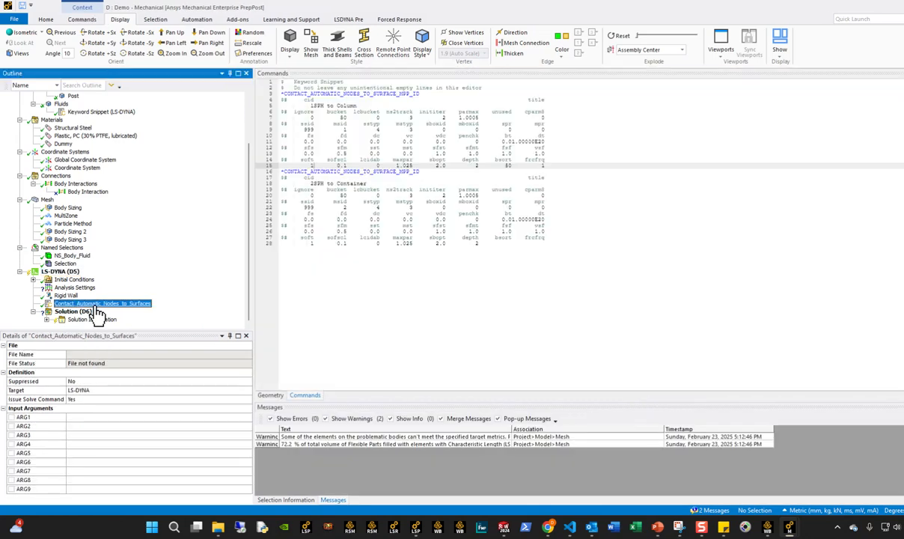
left_click(64, 272)
right_click(64, 277)
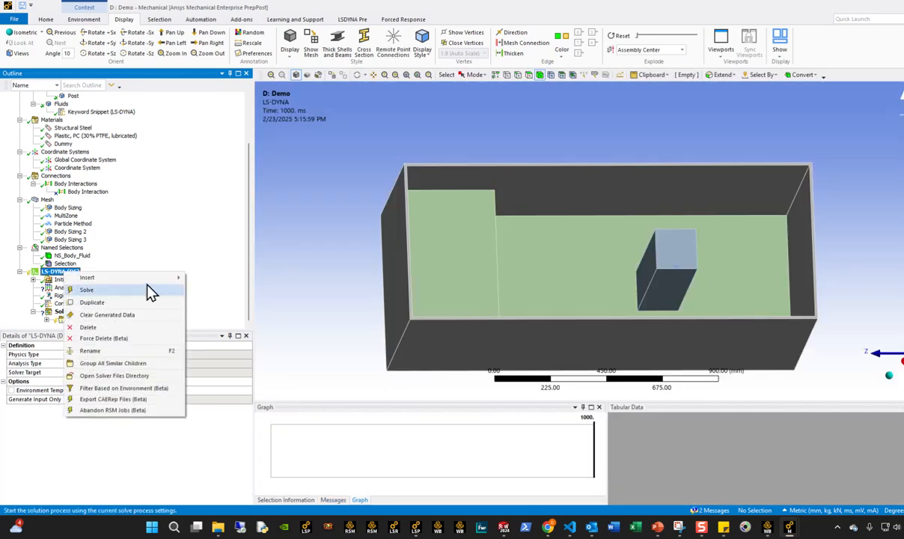
mouse_move(127, 277)
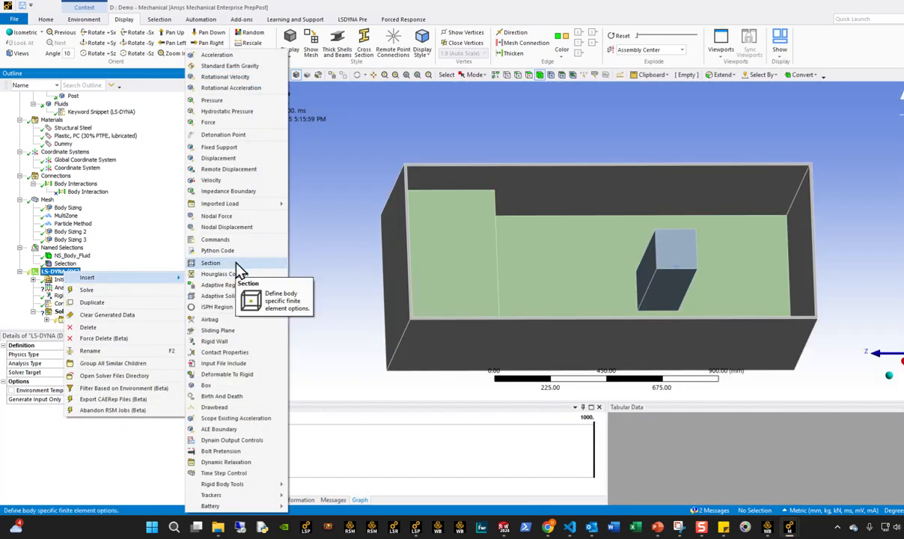
left_click(304, 252)
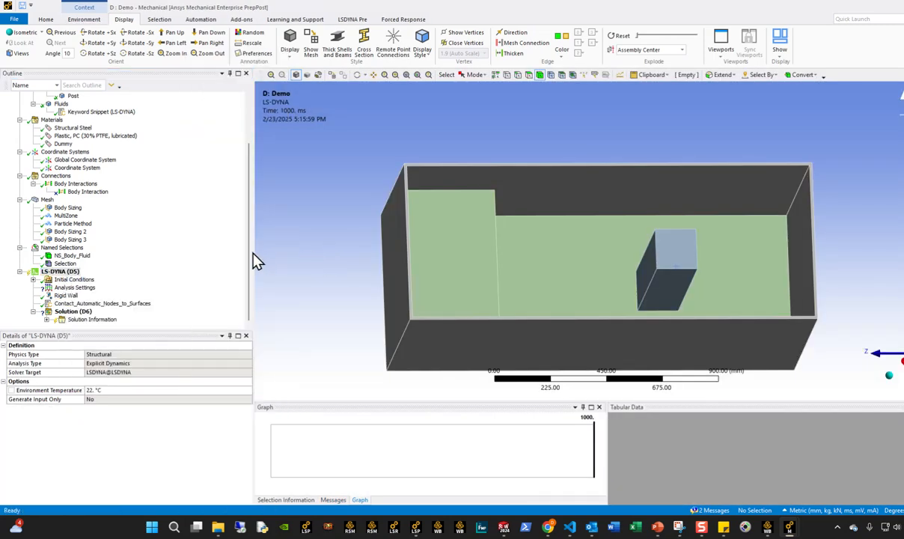
Step: Insert a Section in the LS-DYNA analysis and scope it to the fluid body
left_click(61, 272)
left_click(381, 20)
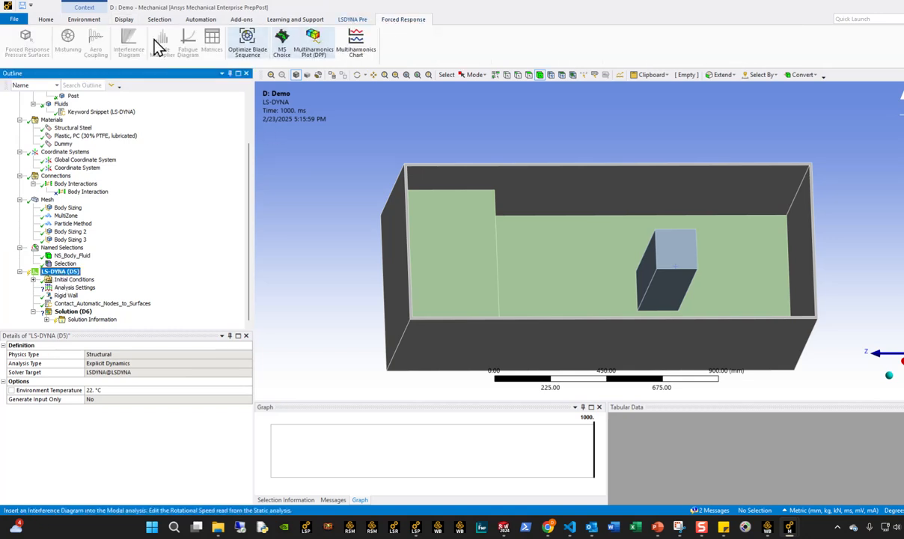
left_click(352, 19)
left_click(42, 41)
left_click(33, 64)
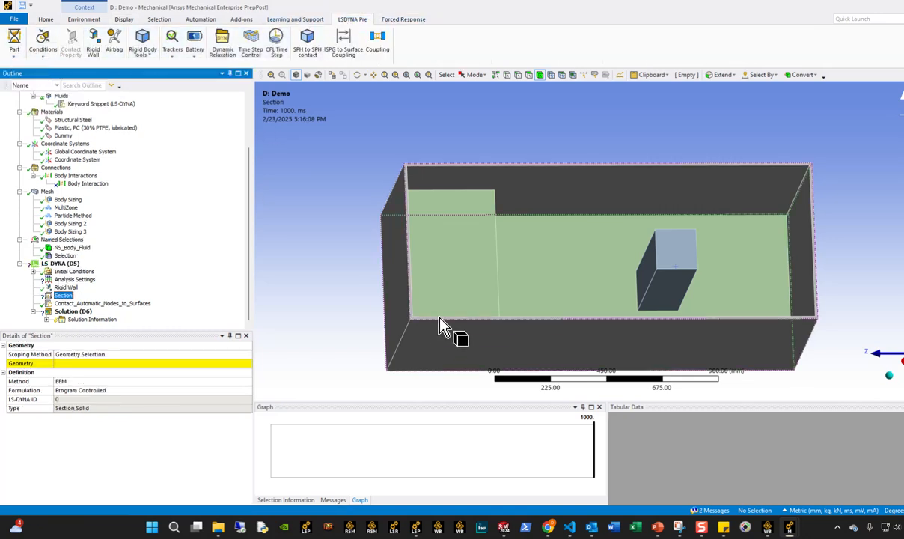
left_click(494, 235)
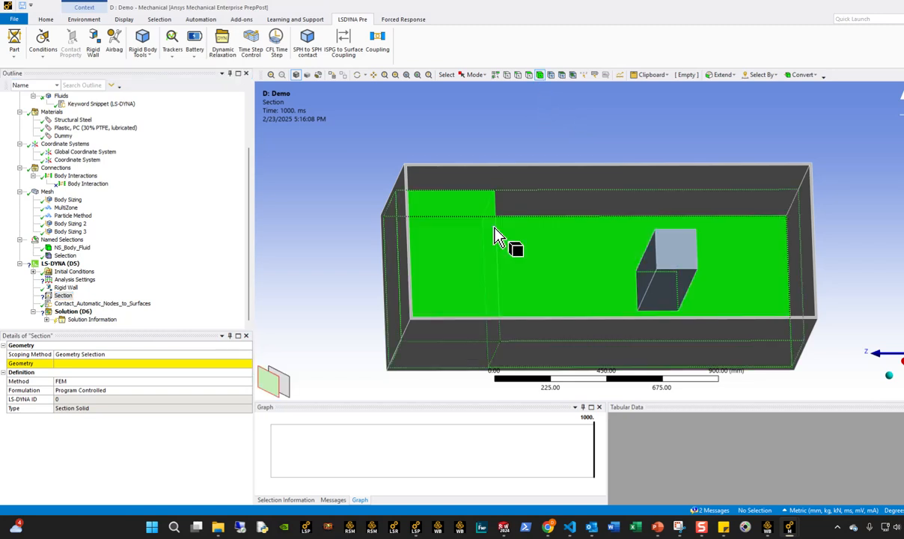
left_click(75, 364)
left_click(112, 364)
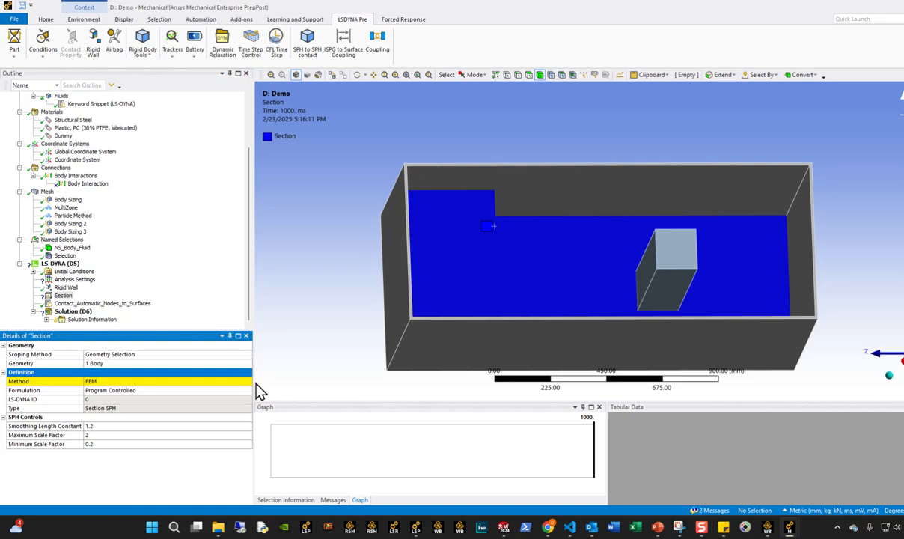
Step: Set the fluid section's method to SPH and both its maximum and minimum scale factors to 1
left_click(248, 382)
left_click(104, 395)
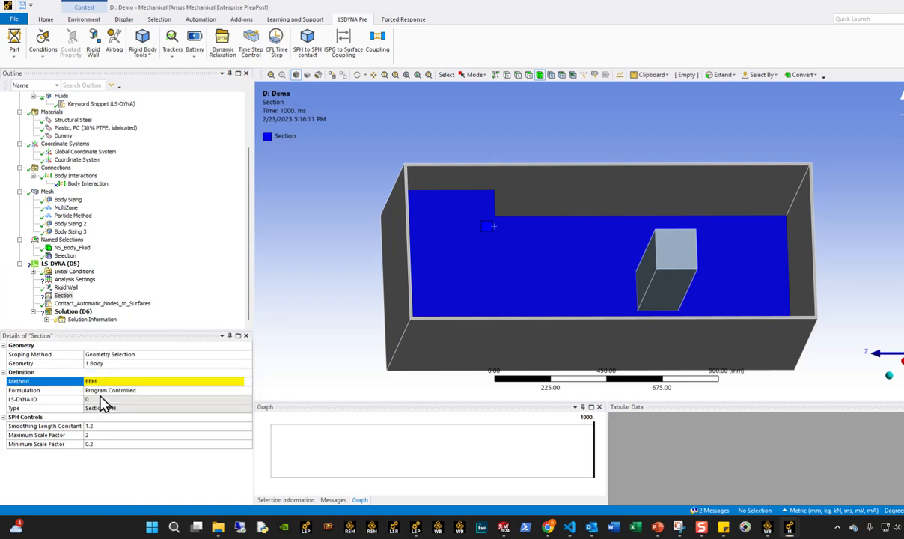
left_click(101, 434)
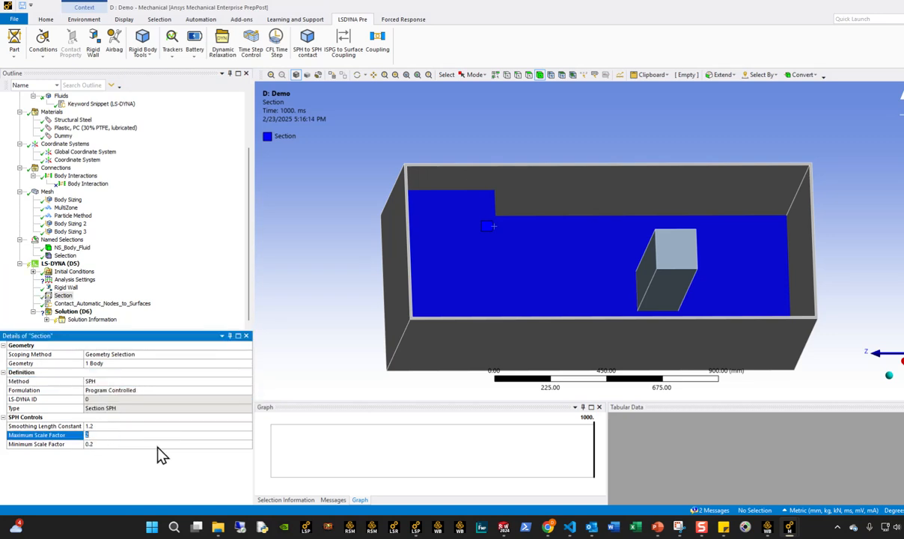
type("1")
key("Tab")
type("1")
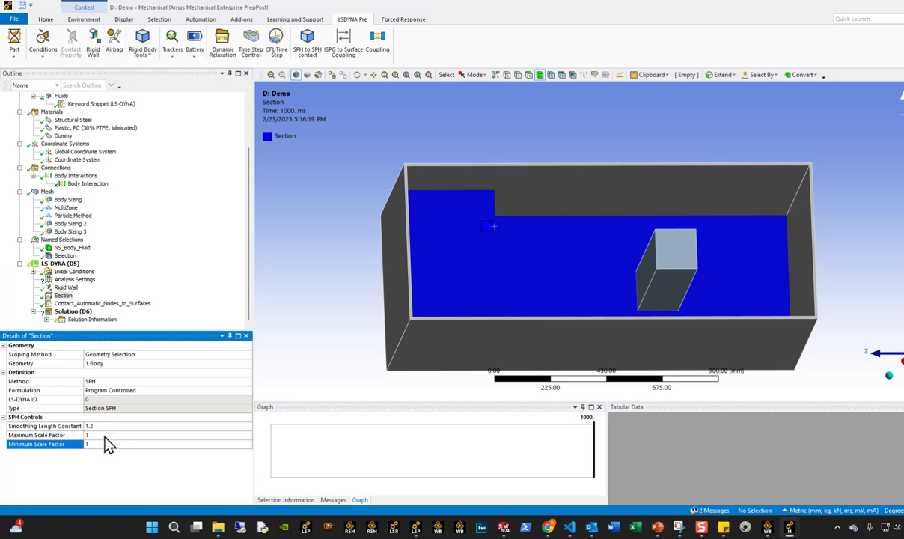
left_click(103, 426)
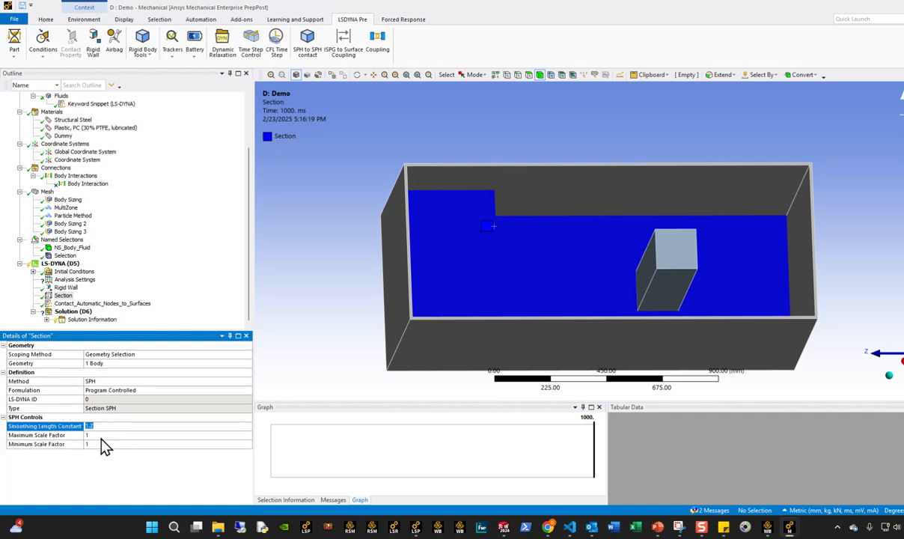
key("Tab")
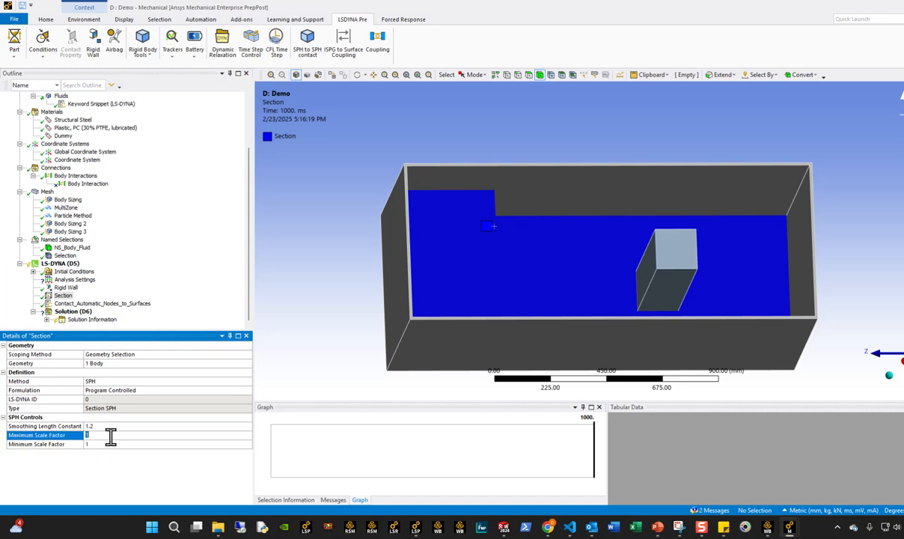
left_click(111, 444)
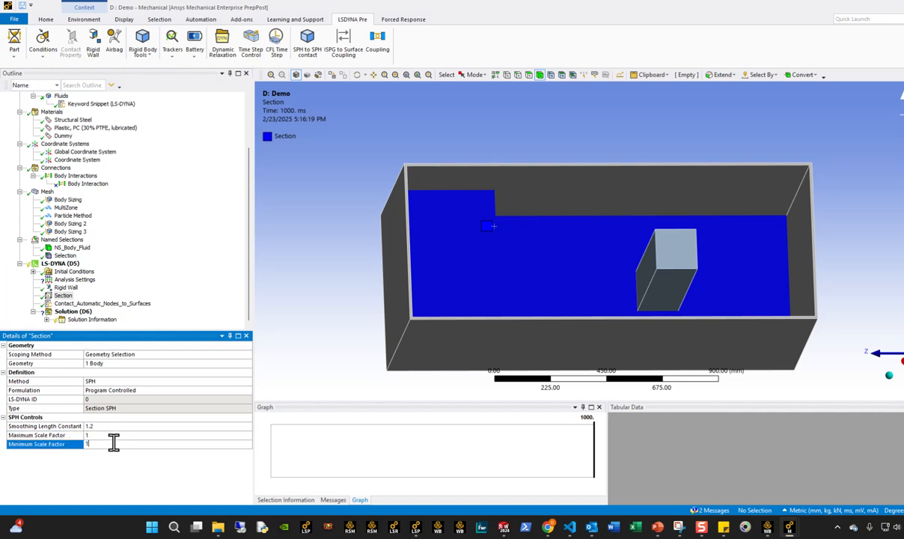
left_click(355, 340)
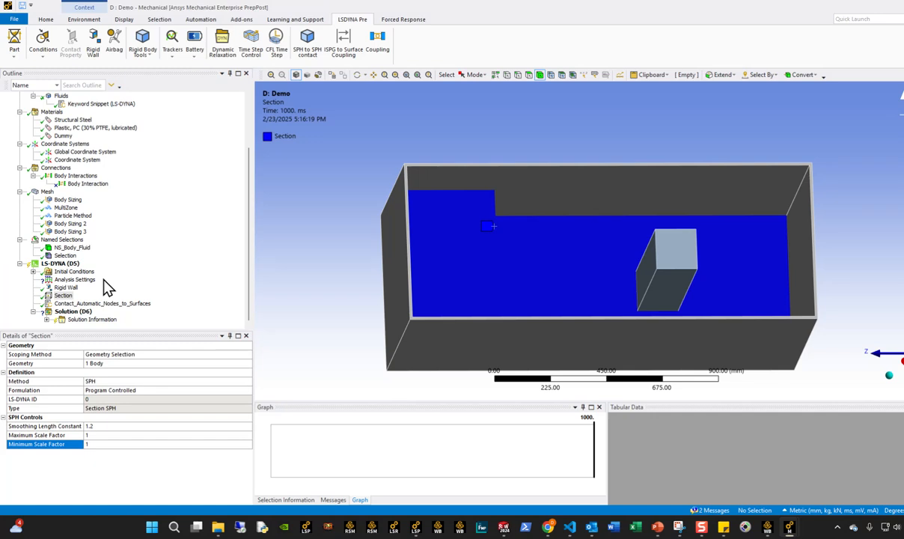
Step: Insert a new keyword snippet under the LS-DYNA analysis
left_click(65, 295)
left_click(72, 264)
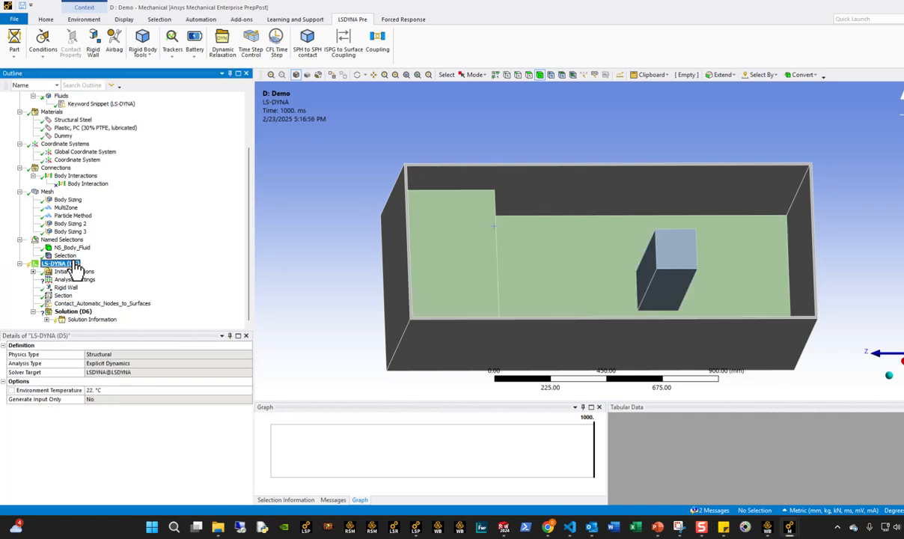
left_click(71, 258)
right_click(61, 264)
mouse_move(113, 271)
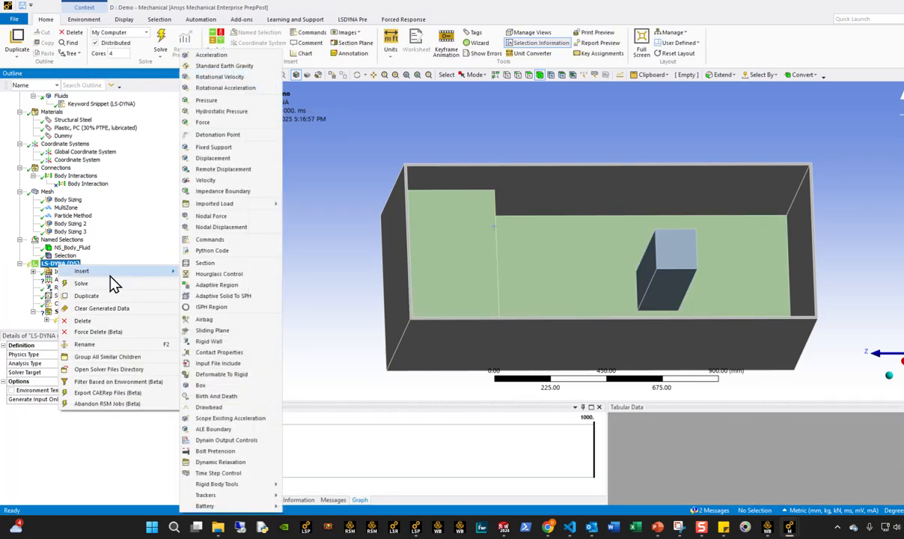
left_click(226, 240)
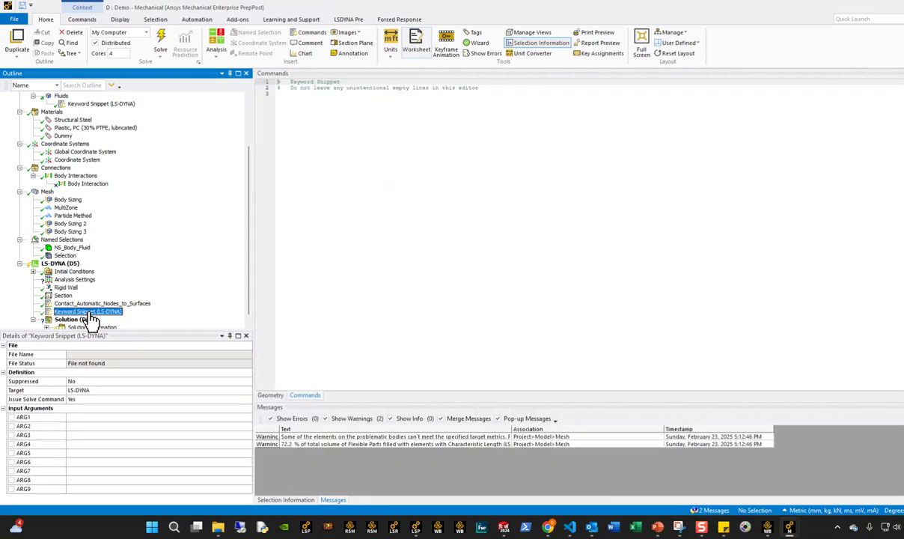
Step: Check the SPH controls in the analysis settings and rename the new keyword snippet as Control_SPH
left_click(73, 279)
scroll(22, 389, "down", 5)
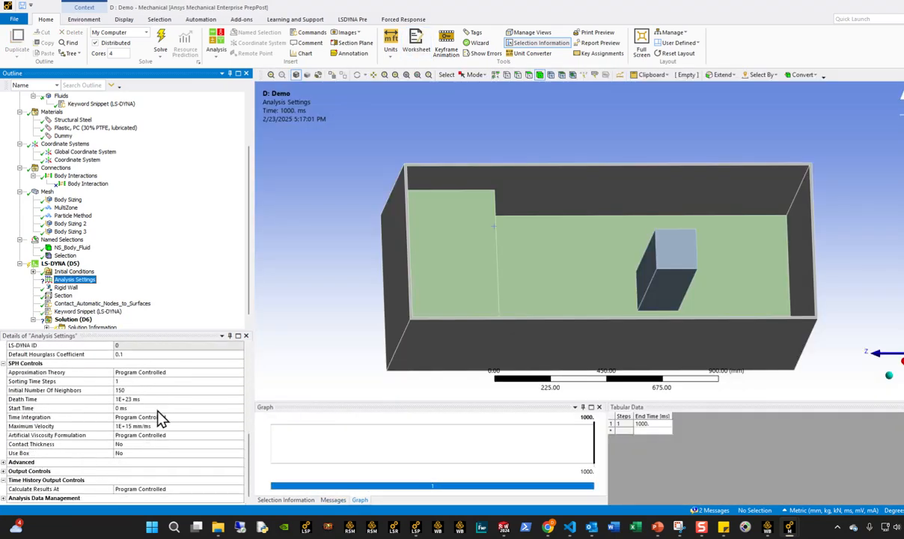
left_click(73, 312)
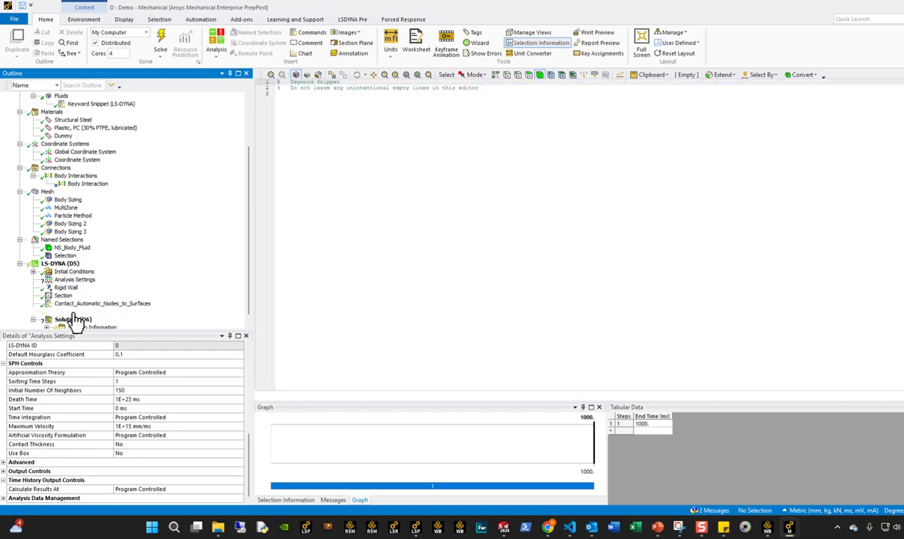
left_click(80, 312)
type("C")
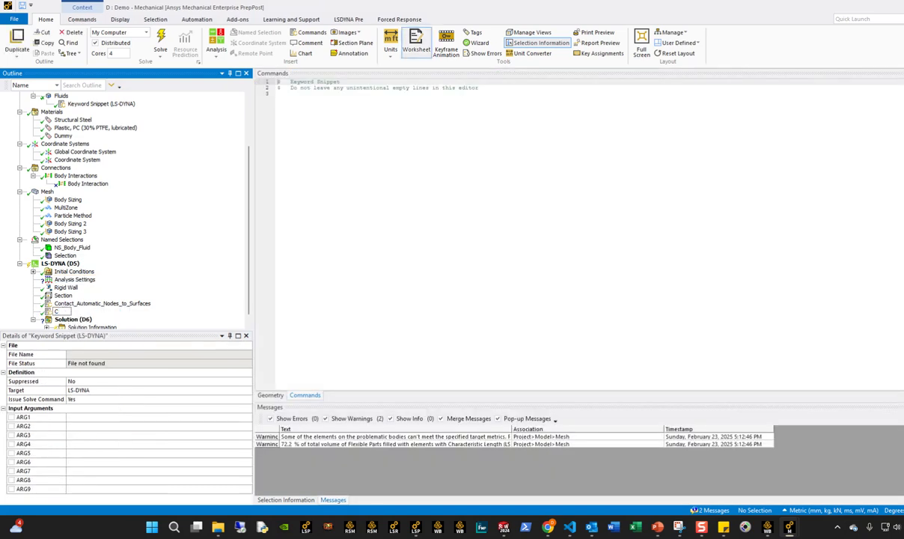
type("ontrol_SPH")
key("Return")
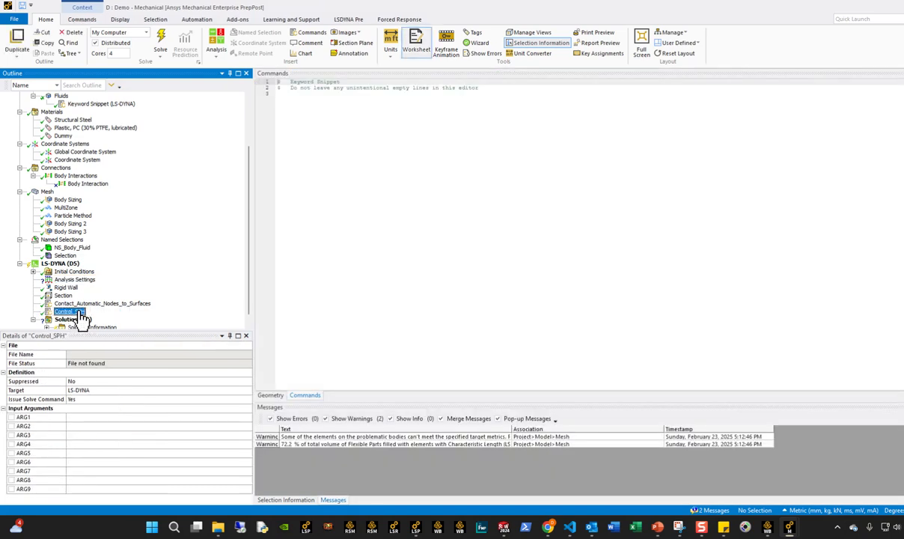
Step: Switch to Visual Studio Code and inspect the control_SPH.k keycard, then return to the Control_SPH snippet
left_click(570, 527)
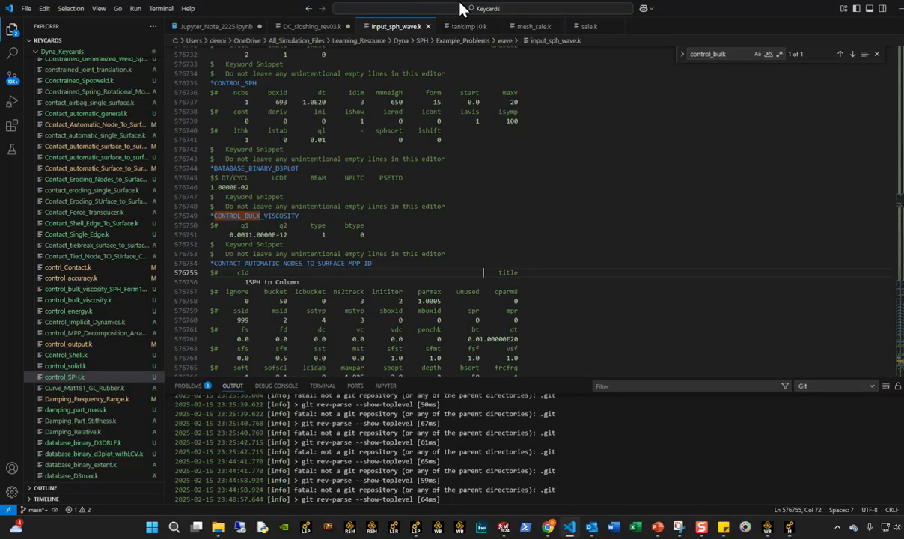
scroll(105, 276, "down", 3)
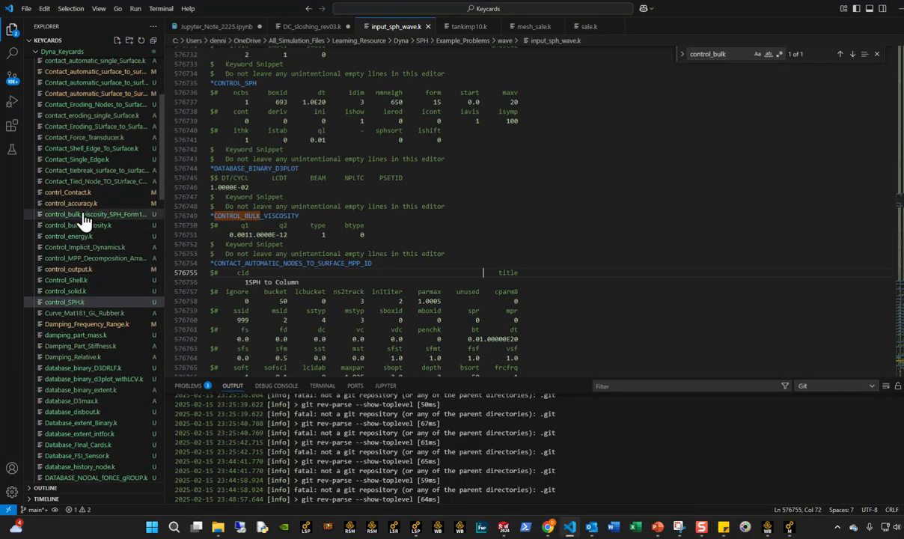
left_click(75, 302)
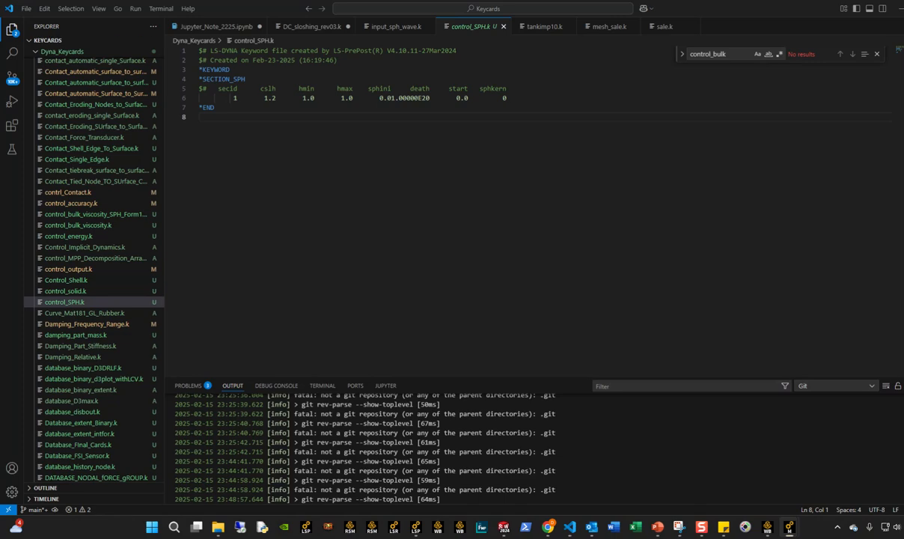
left_click(899, 8)
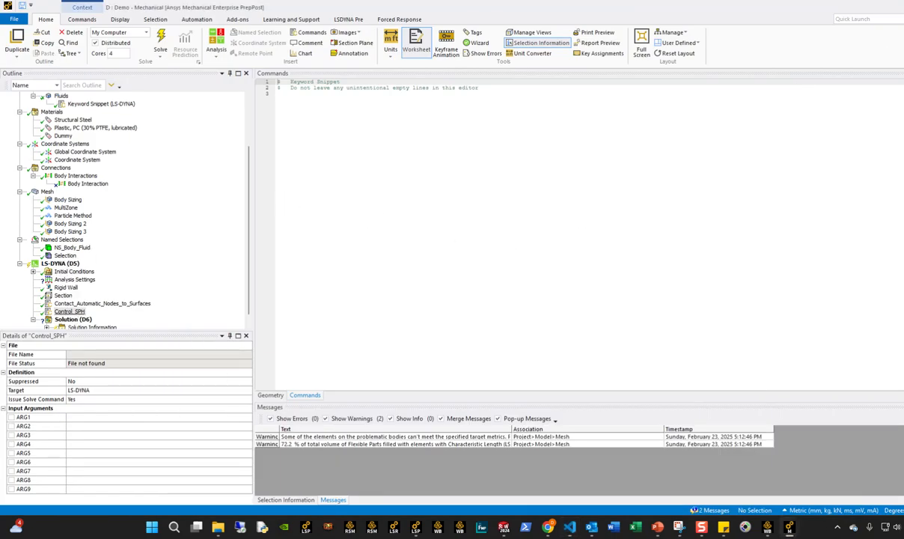
Step: Paste the *CONTROL_SPH card with boxid 693, nmneigh 650, form 15 and maxv 20 into the Control_SPH snippet
left_click(69, 311)
key("alt+Tab")
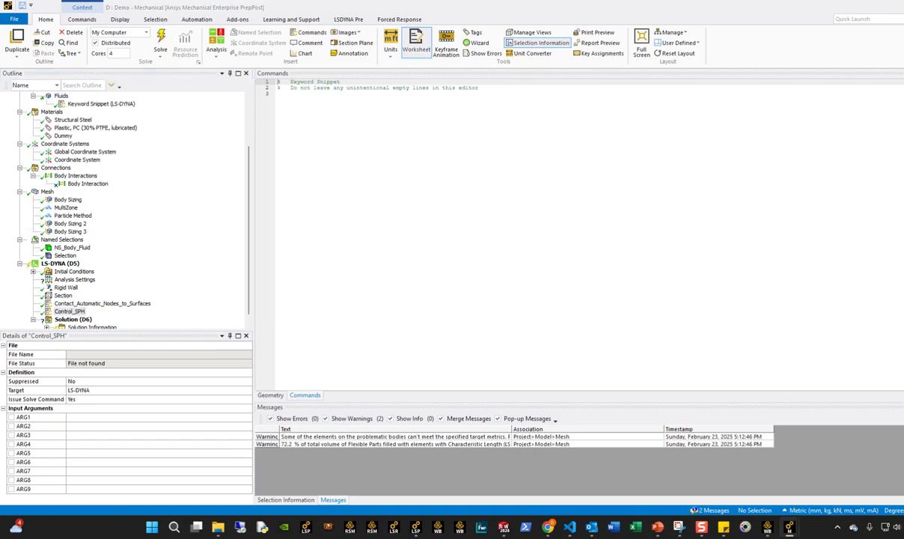
key("ctrl+v")
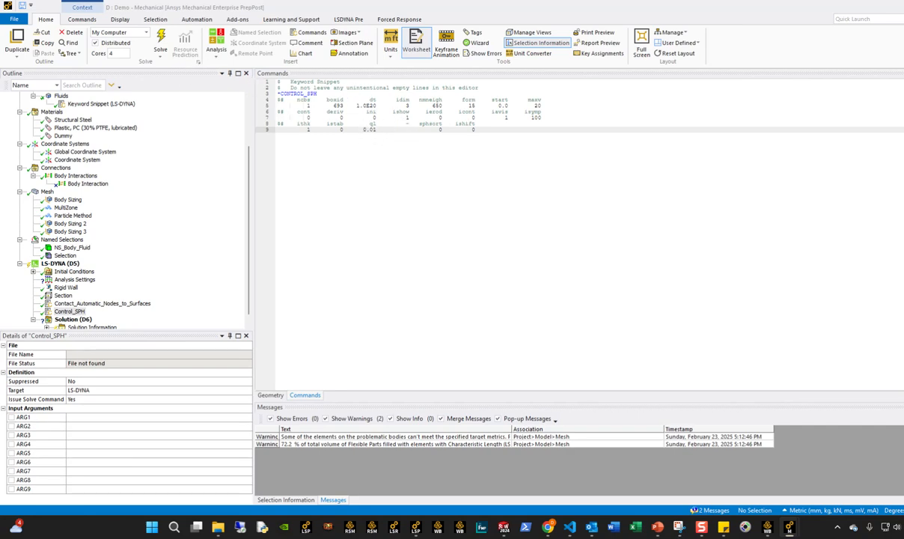
Step: Switch to PowerPoint and review slide 5, which explains the *CONTROL_SPH parameters
left_click(658, 531)
left_click(65, 315)
left_click(67, 368)
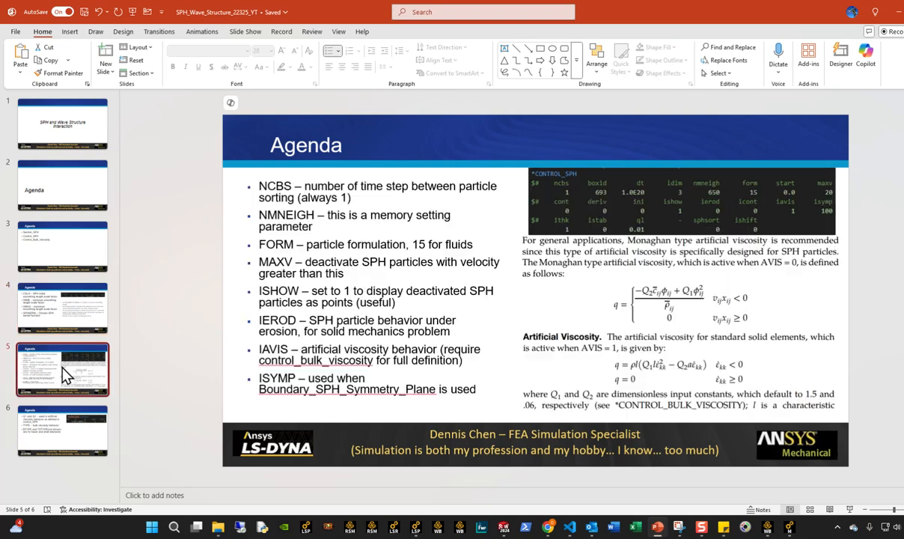
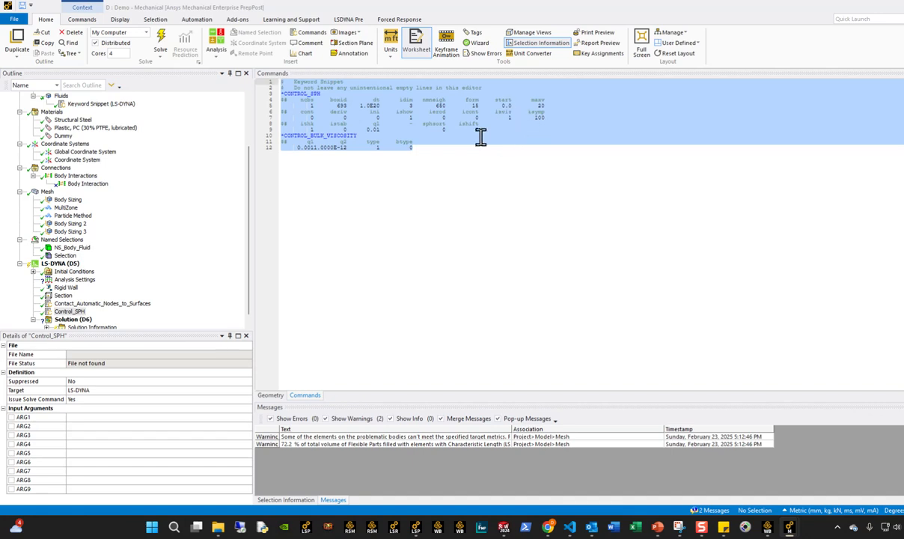
Step: Review the *CONTROL_SPH and *CONTROL_BULK_VISCOSITY cards in the Control_SPH snippet
left_click(430, 149)
left_click_drag(411, 143, 242, 87)
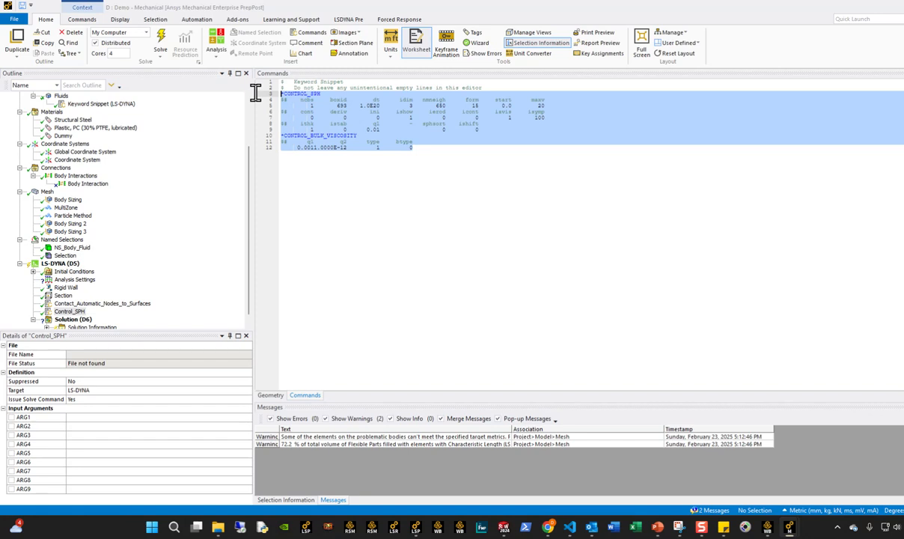
left_click(399, 170)
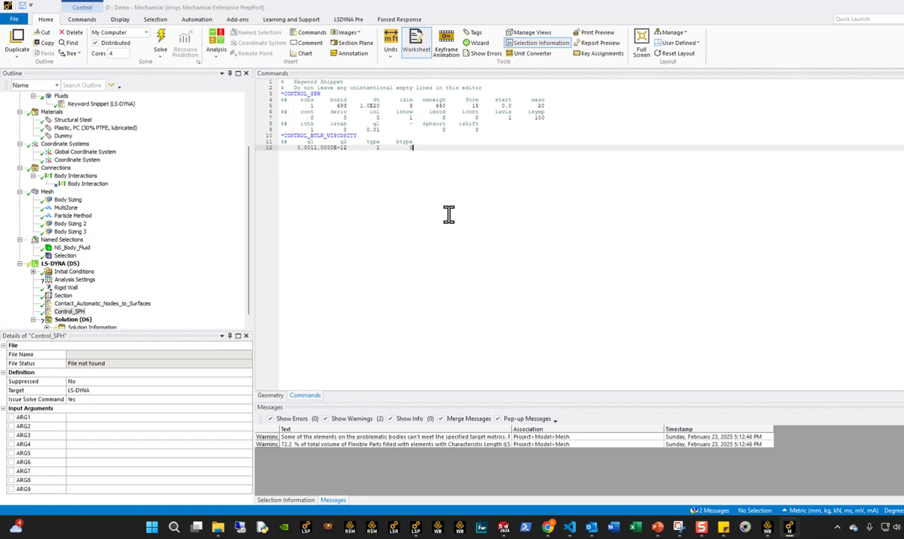
Step: Add a keyword snippet named Database to the LS-DYNA analysis and paste in the *DATABASE_BINARY_D3PLOT card with DT/CYCL 1.0000E-02
left_click(211, 287)
left_click(61, 263)
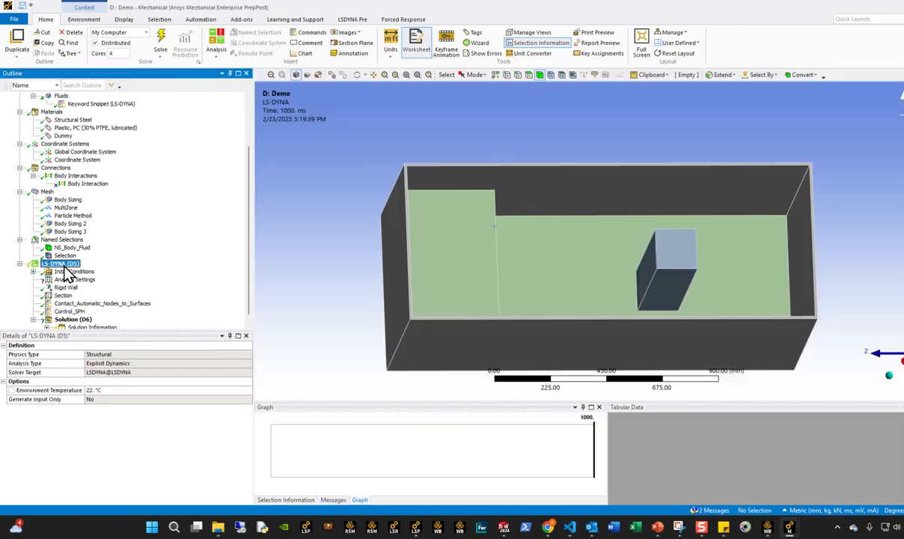
right_click(65, 264)
mouse_move(120, 272)
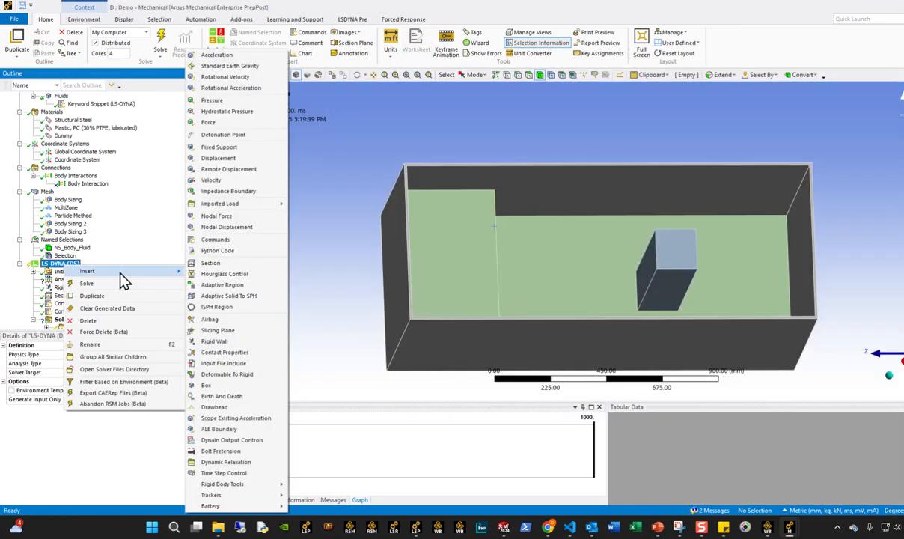
left_click(214, 239)
key("F2")
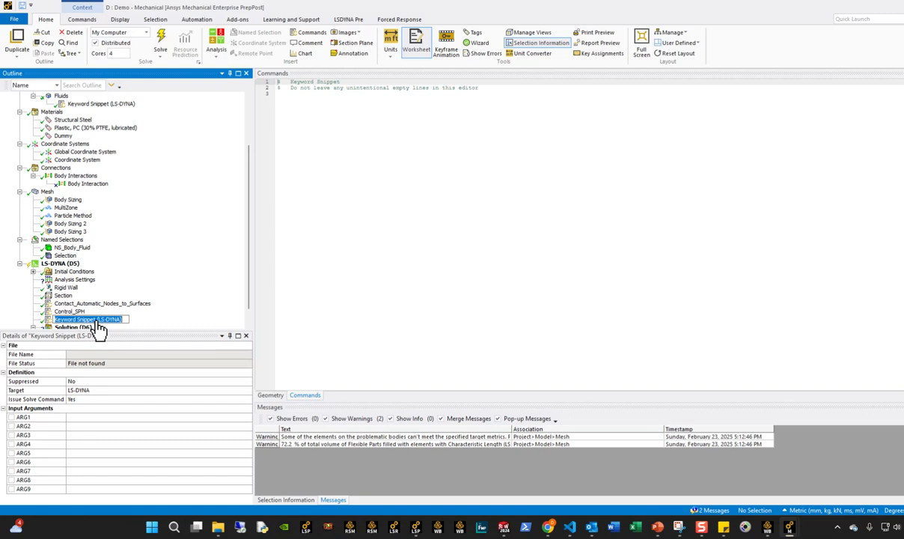
type("Database")
key("Return")
key("alt+Tab")
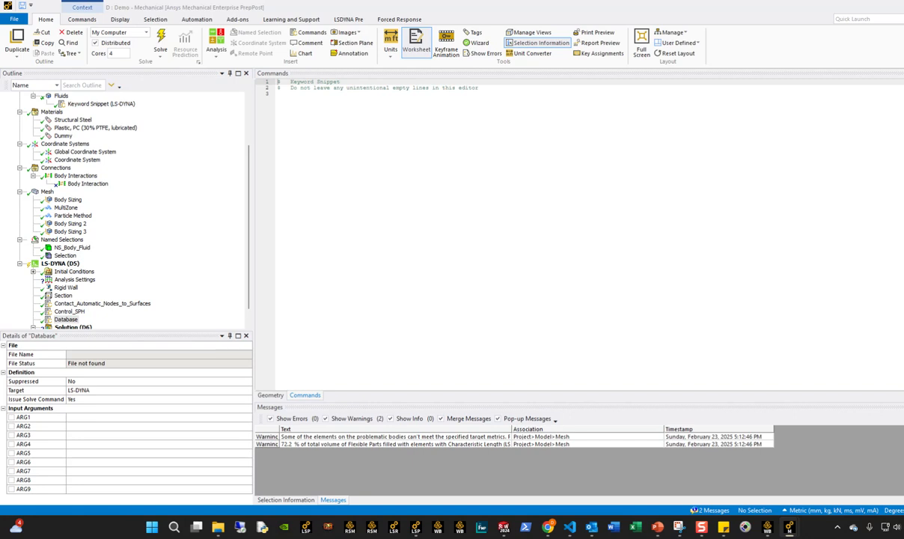
type("*DATABASE_BINARY_D3PLOT $#   DT/CYCL      LCDT      BEAM     NPLTC    PSETID 1.0000E-02")
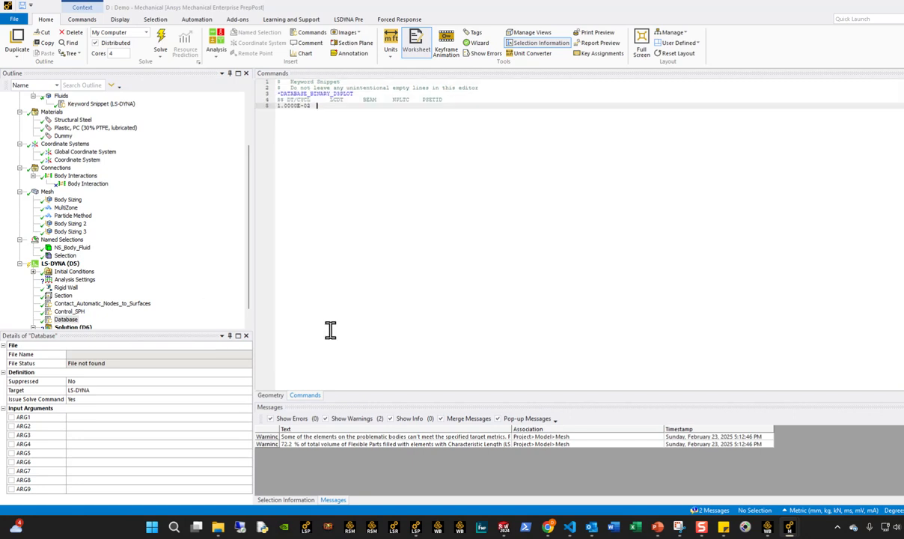
Step: Set the End Time in the analysis settings to 4 ms
left_click(73, 280)
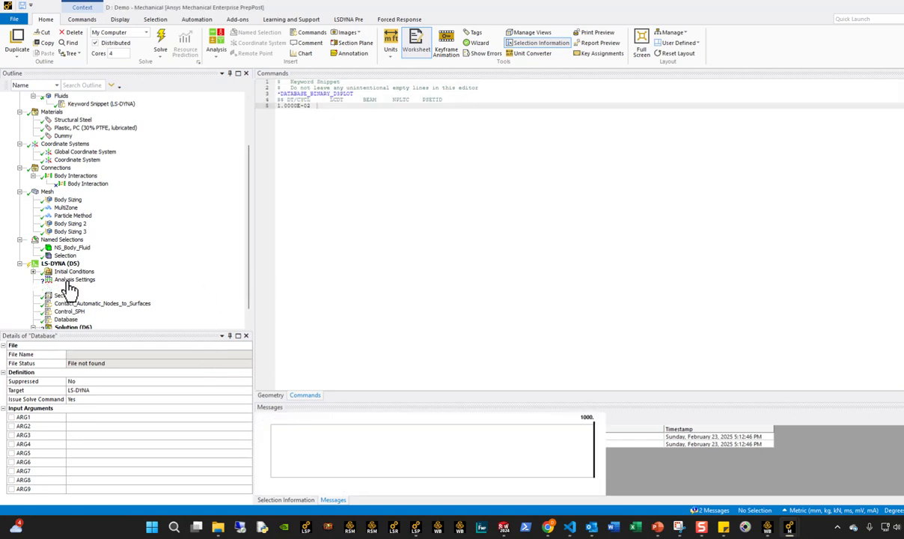
left_click(142, 354)
type("4")
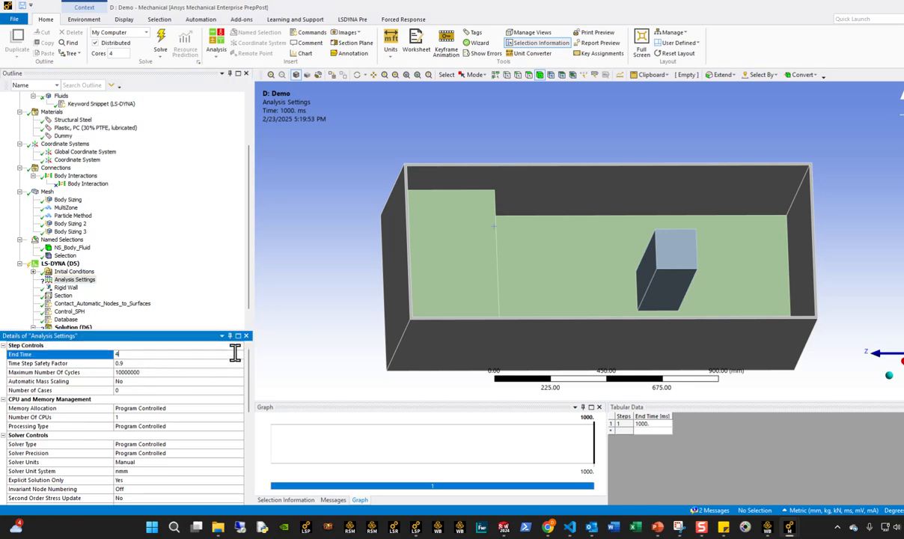
key("Return")
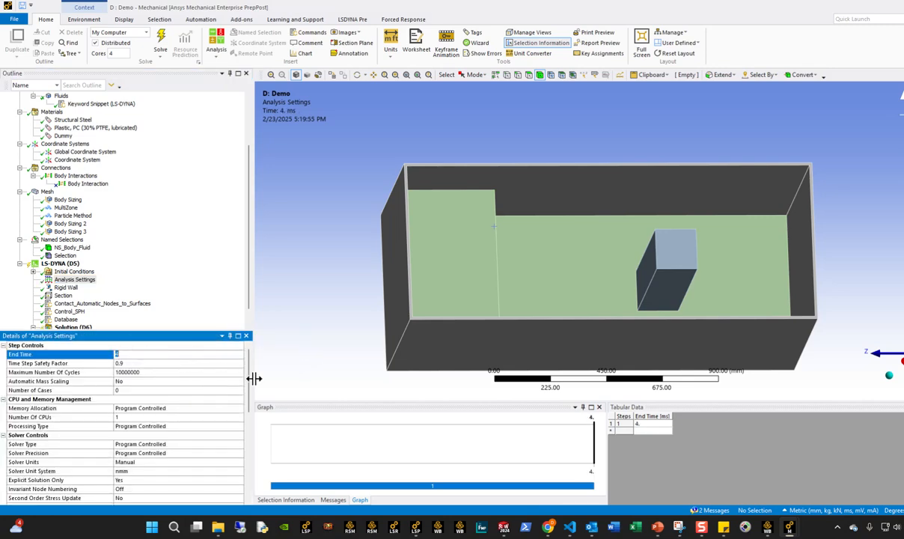
Step: Review the output interval in the Database snippet and the cards in the Control_SPH snippet
left_click(66, 321)
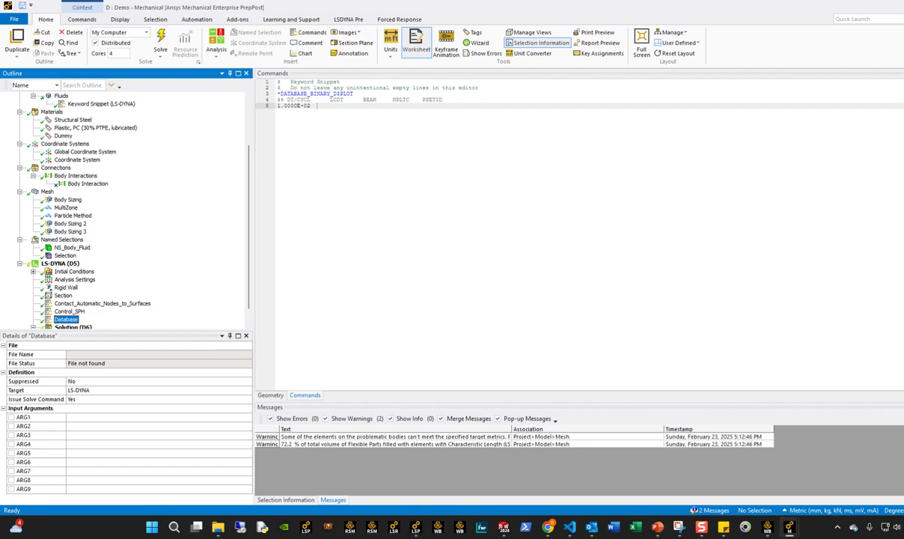
left_click(317, 106)
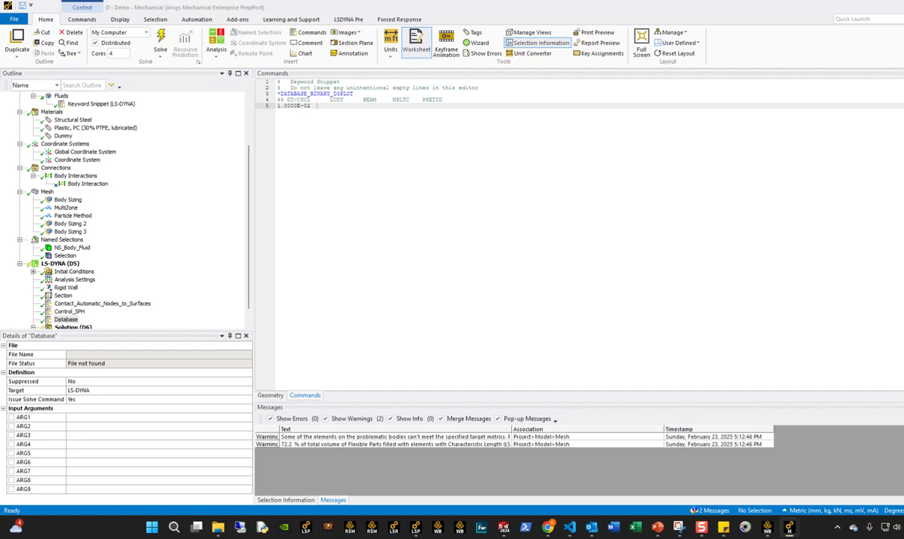
left_click(75, 311)
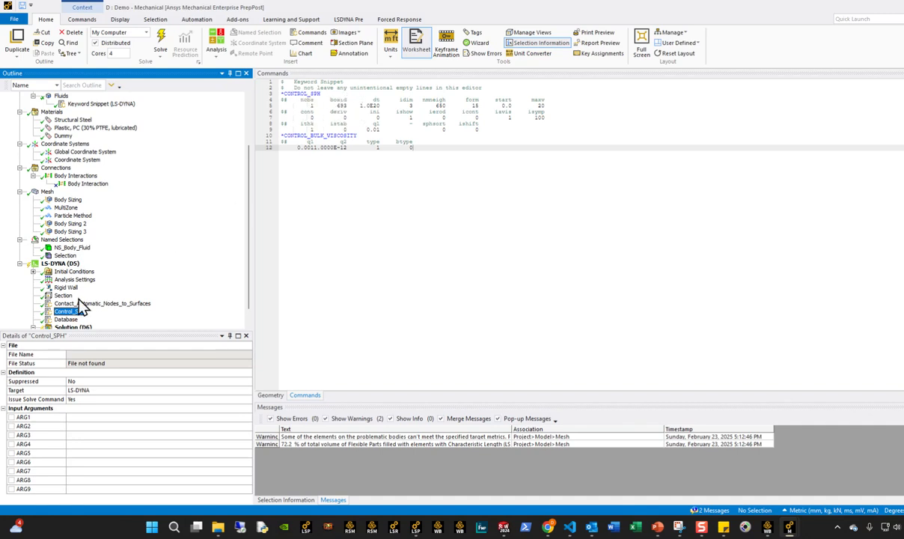
Step: Insert an LS-DYNA Box condition into the LS-DYNA analysis
left_click(60, 265)
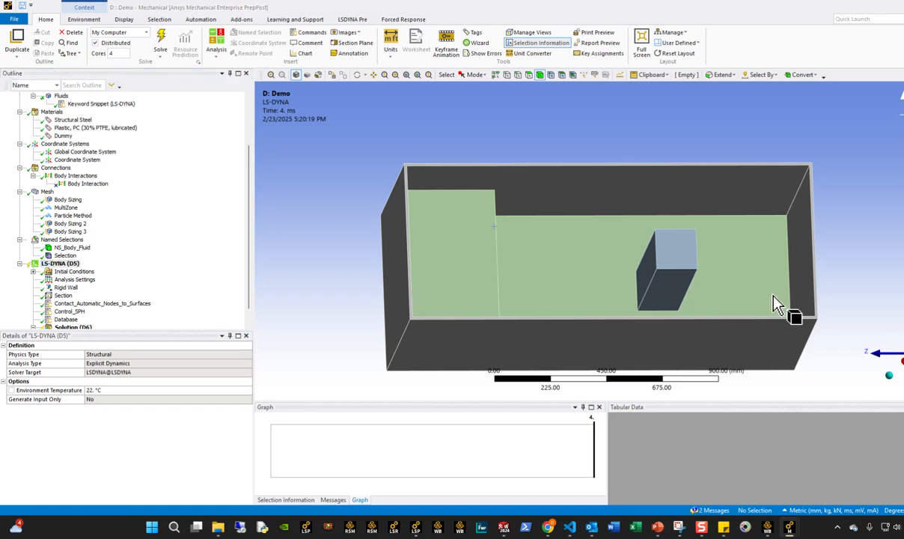
middle_click_drag(665, 280, 630, 249)
scroll(639, 255, "down", 4)
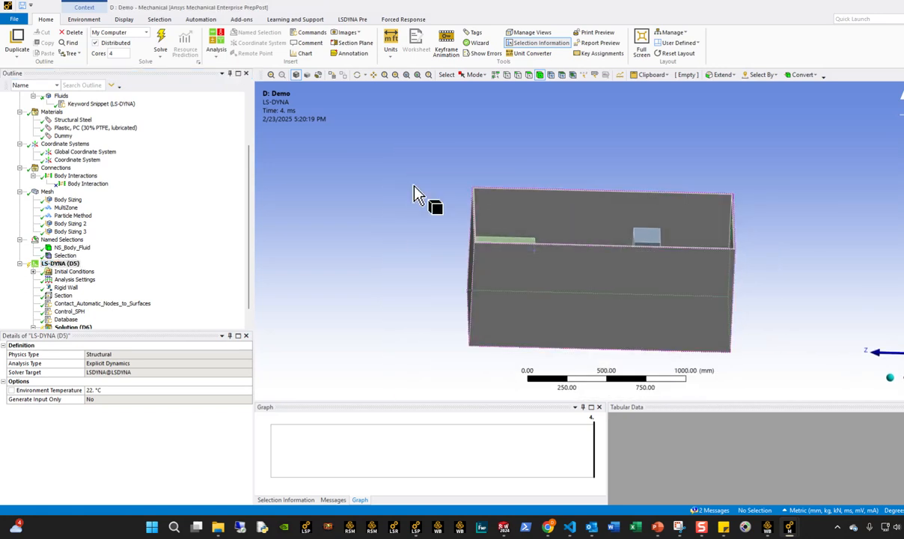
left_click(355, 20)
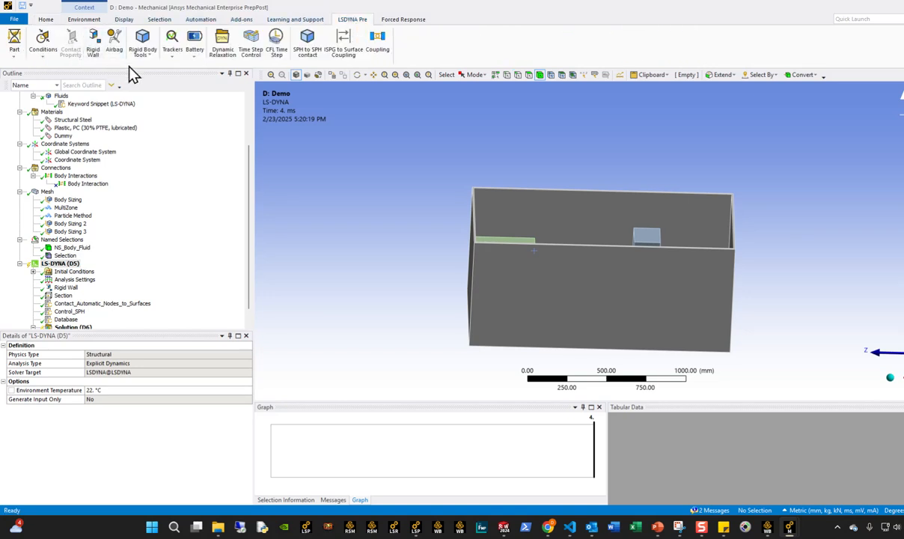
left_click(43, 56)
left_click(50, 105)
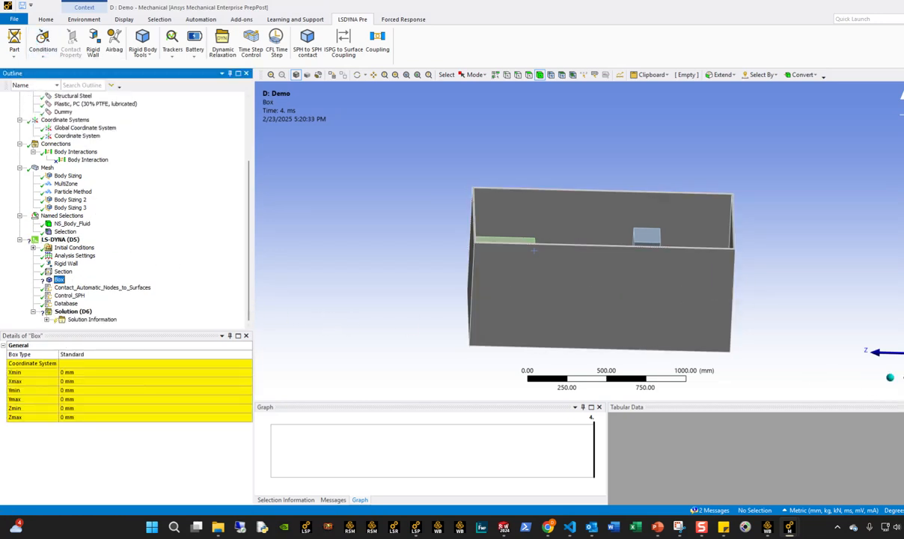
Step: Check the boxid entry in the Control_SPH snippet and return to the Box object
middle_click_drag(390, 306, 390, 306)
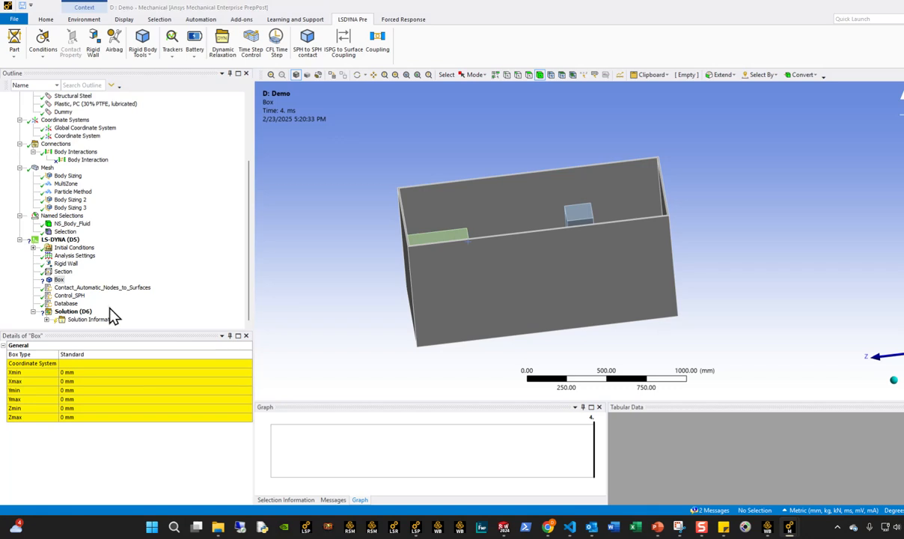
left_click(69, 296)
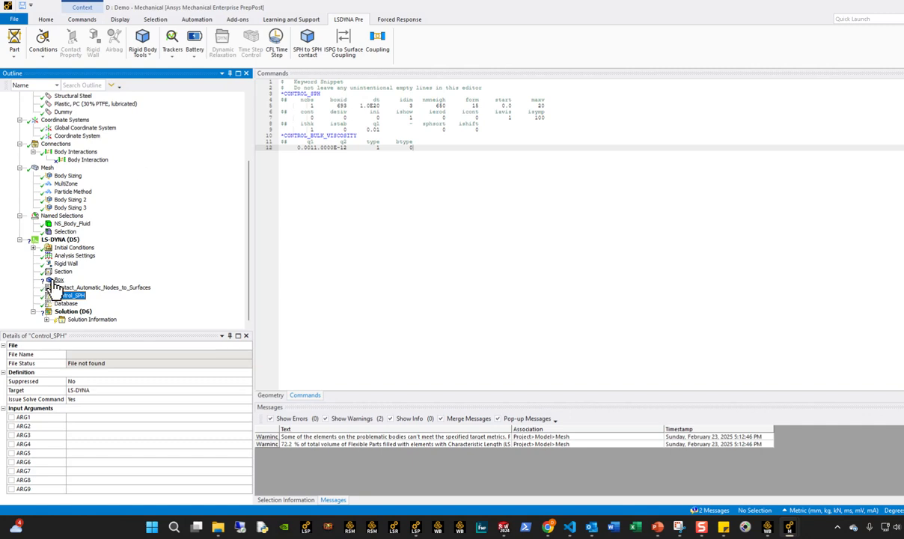
left_click(58, 280)
Step: Try the Global Coordinate System as the box's coordinate system
left_click(84, 365)
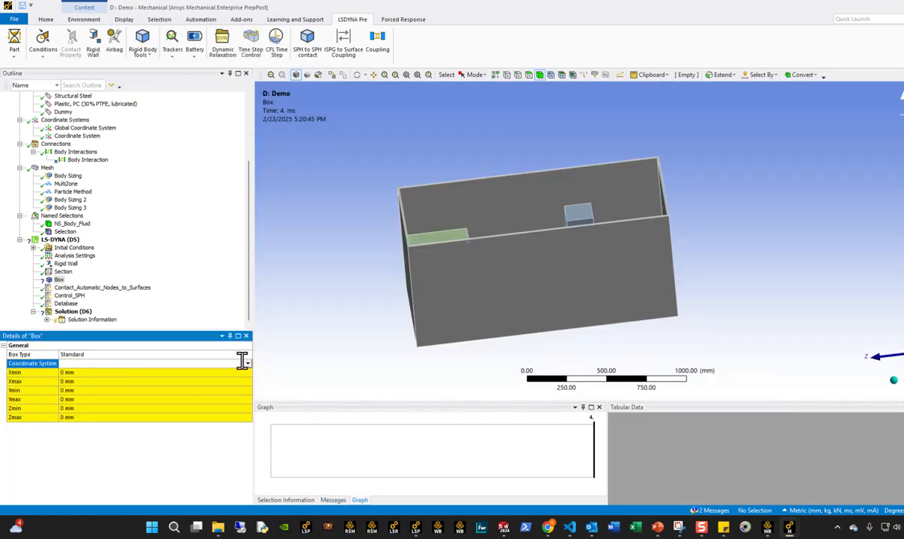
left_click(247, 362)
left_click(105, 373)
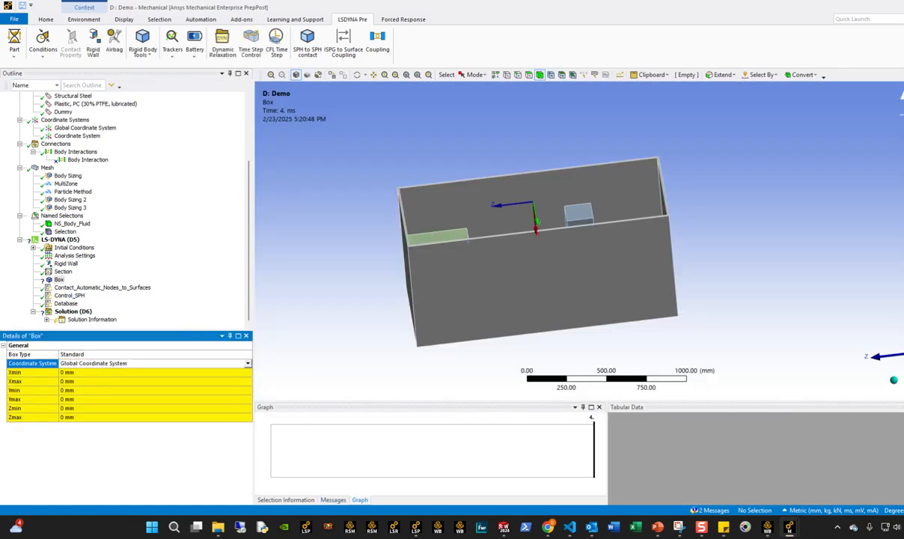
Step: Assign the user-defined Coordinate System to the box and check its axis orientation relative to the tank
left_click(89, 363)
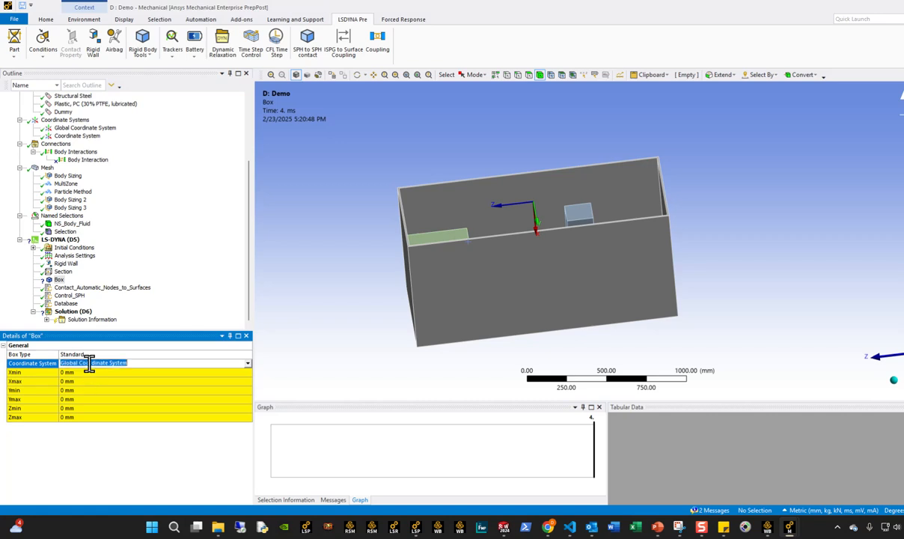
left_click(83, 353)
middle_click_drag(686, 287, 607, 271)
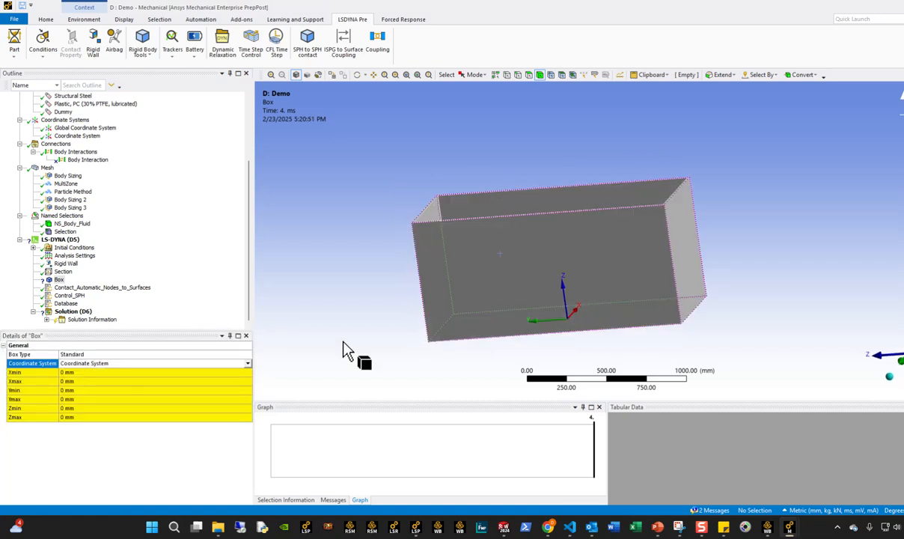
Step: Set the box's X limits to Xmin -350 mm and Xmax 350 mm
left_click(83, 372)
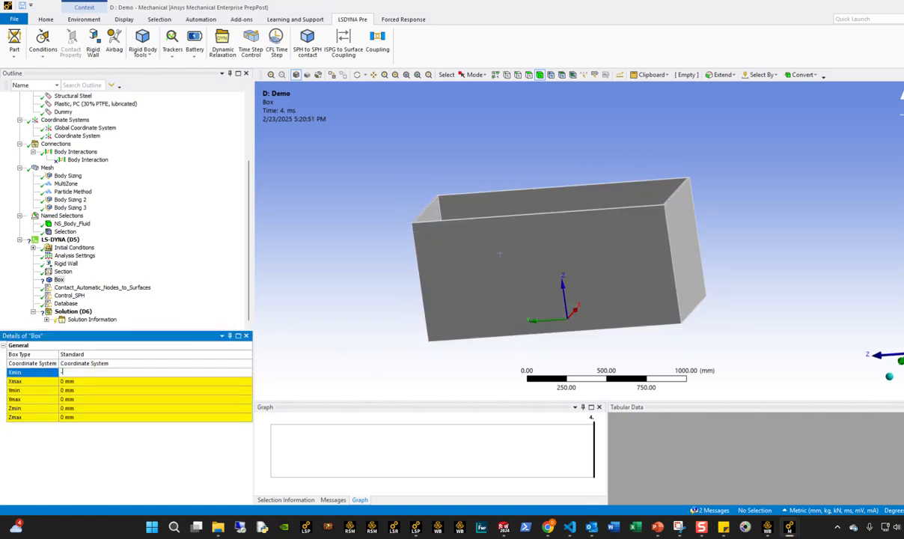
type("-350")
key("Return")
middle_click_drag(539, 255, 591, 250)
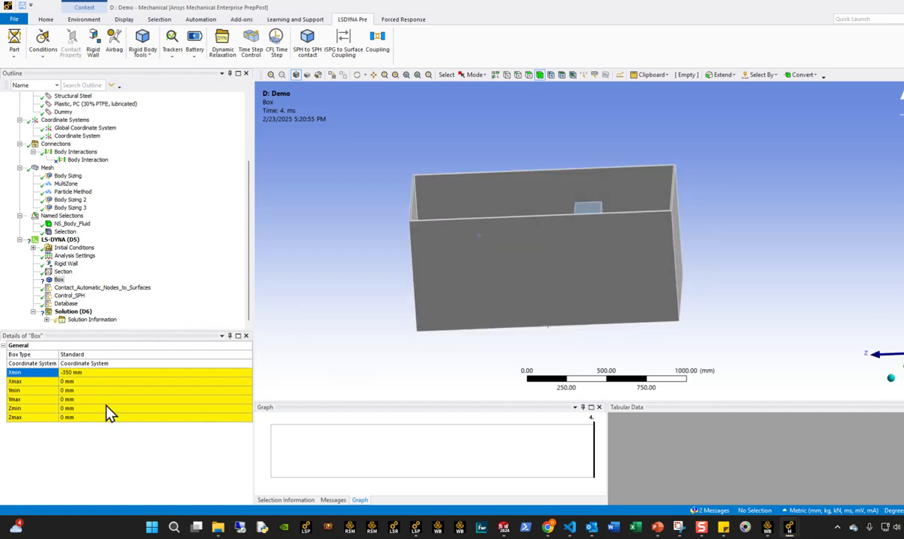
left_click(84, 381)
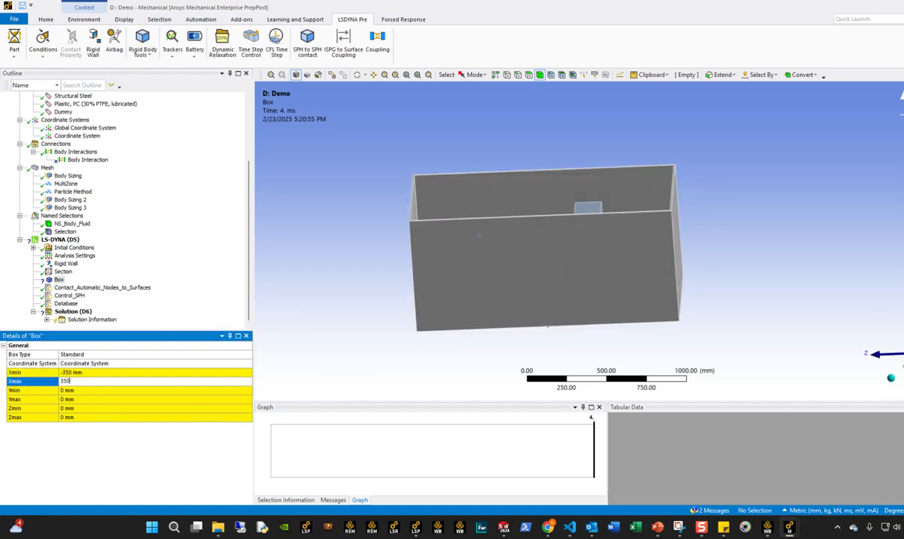
type("350")
key("Return")
middle_click_drag(541, 256, 599, 247)
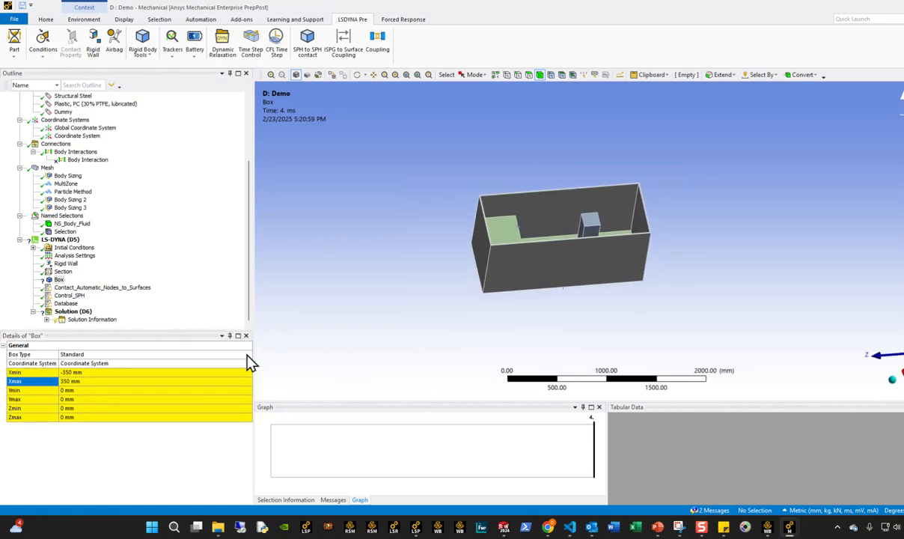
Step: Set the box's Y limits to Ymin -1000 mm and Ymax 1000 mm
left_click(83, 390)
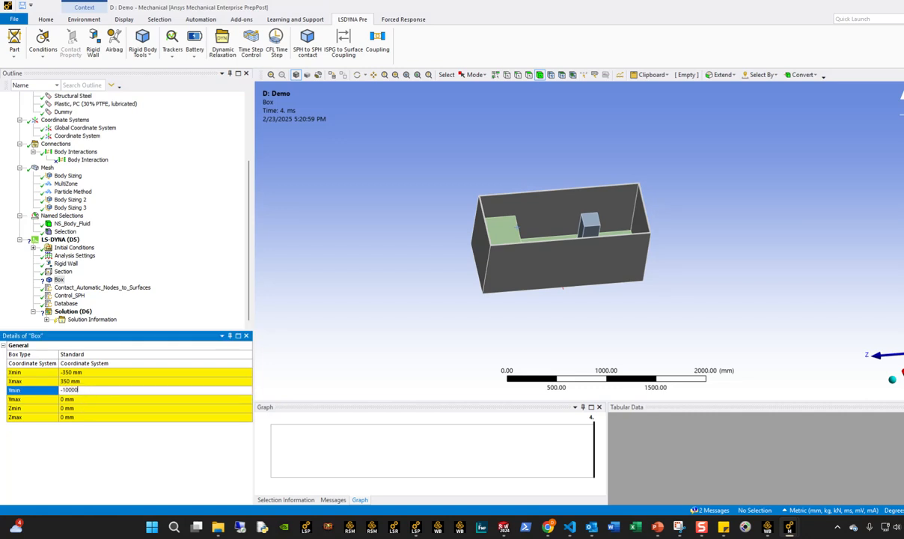
type("-10000")
key("BackSpace")
key("Return")
left_click(83, 399)
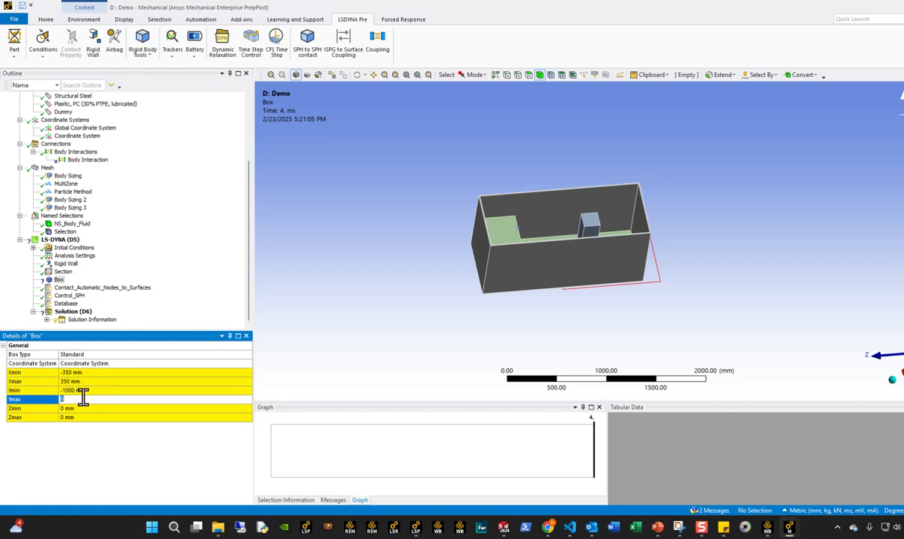
type("1000")
key("Return")
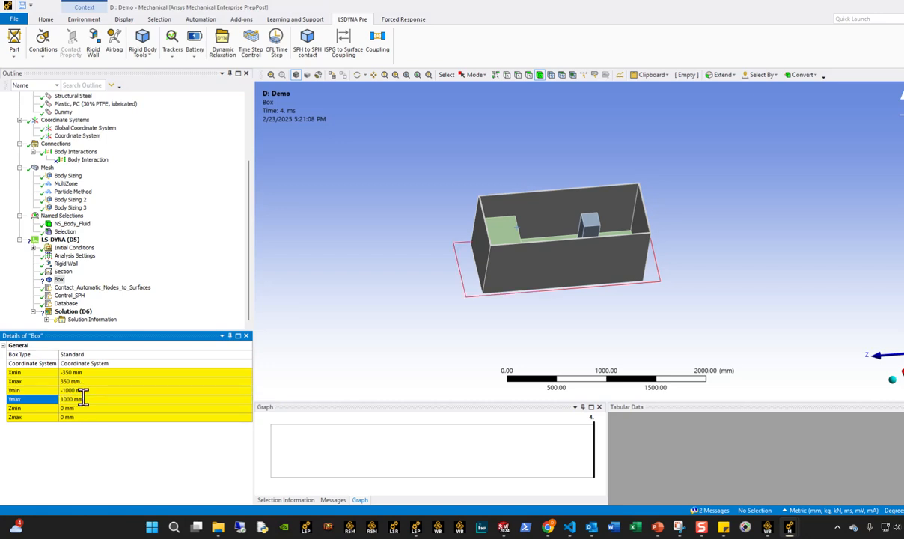
Step: Set the box's Z limits to Zmin -100 mm and Zmax 2000 mm
left_click(77, 408)
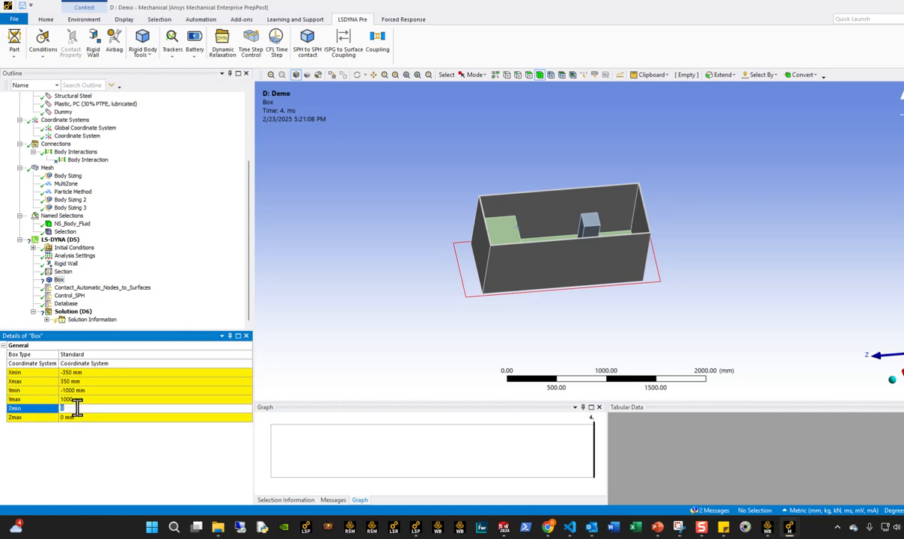
type("-100")
key("Return")
left_click(81, 417)
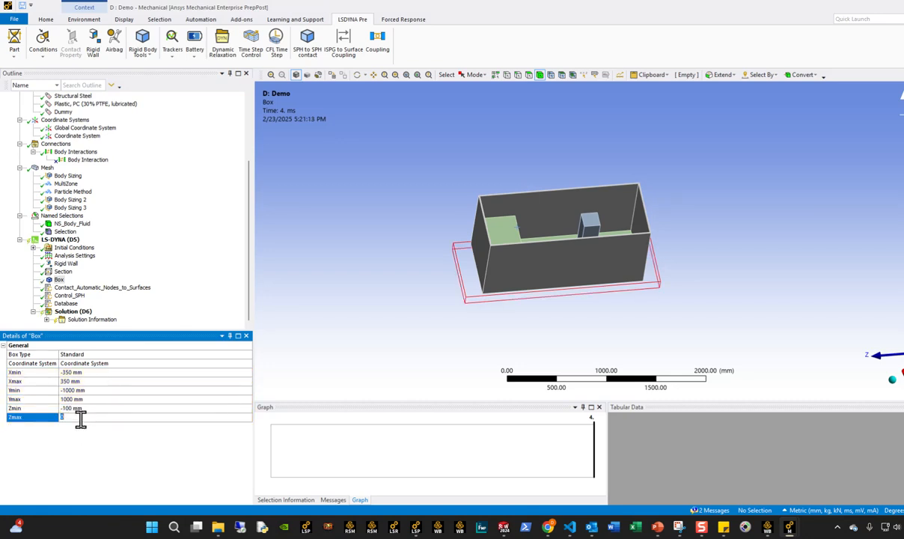
type("2000")
key("Return")
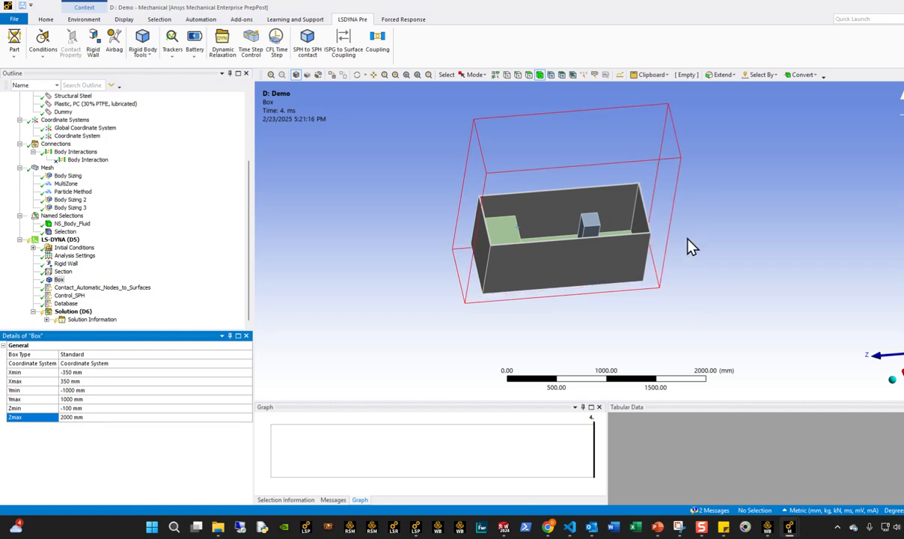
Step: Reduce the box's height above the tank by setting Zmax to 1000 mm
middle_click_drag(648, 224, 609, 216)
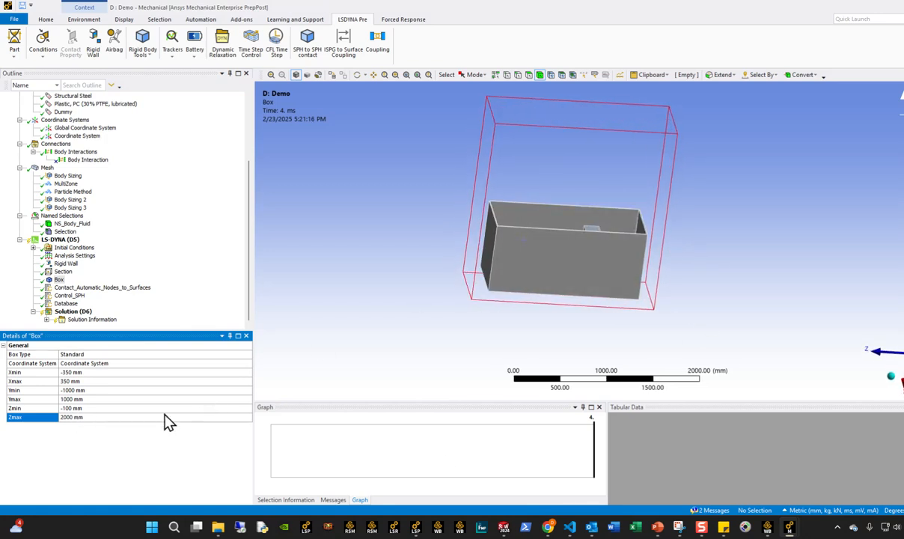
left_click(123, 417)
type("1")
key("Return")
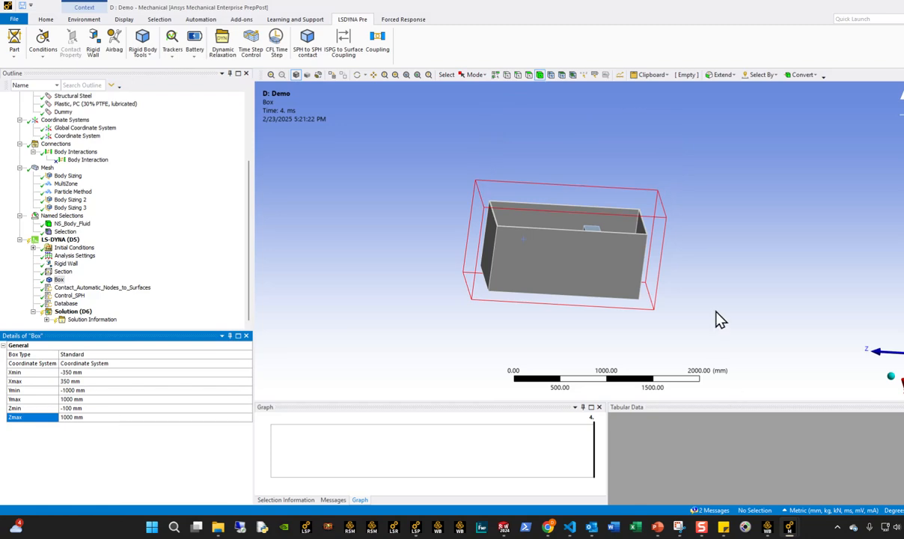
Step: Examine how the bounding box encloses the tank, fluid and post, and check the Control_SPH keywords
scroll(716, 311, "up", 3)
middle_click_drag(716, 310, 538, 202)
scroll(708, 335, "up", 2)
scroll(701, 301, "down", 4)
scroll(702, 300, "up", 2)
scroll(702, 301, "down", 1)
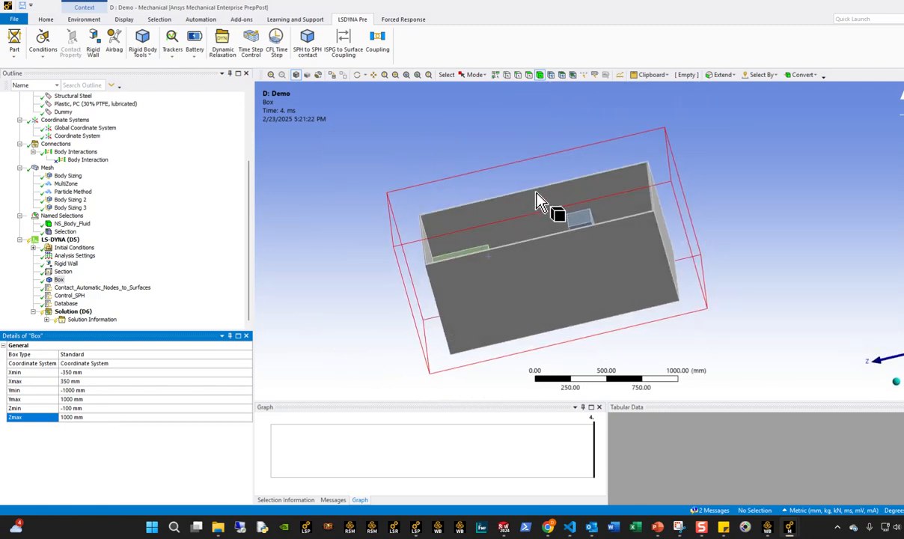
left_click(70, 296)
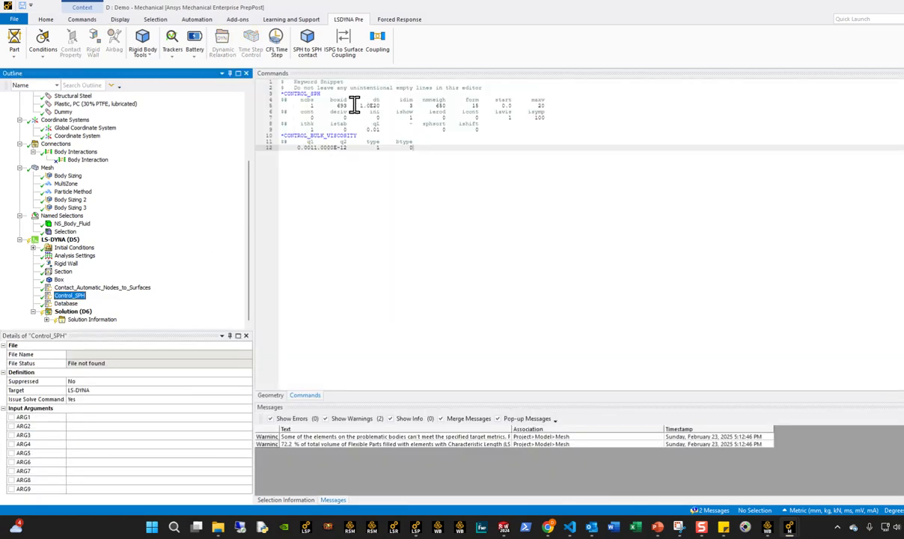
left_click(59, 280)
middle_click_drag(333, 231, 503, 281)
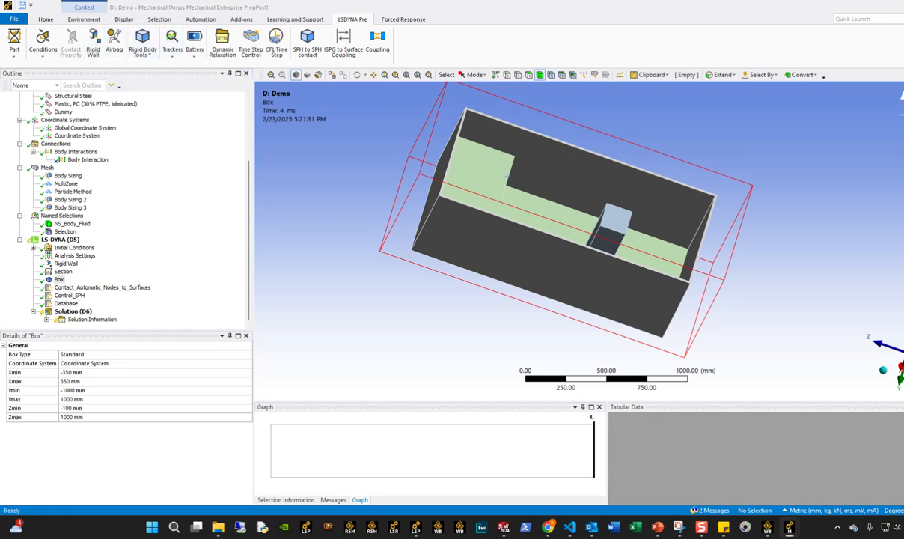
Step: Add an acceleration load to the LS-DYNA analysis for all bodies and define it by components
left_click(60, 239)
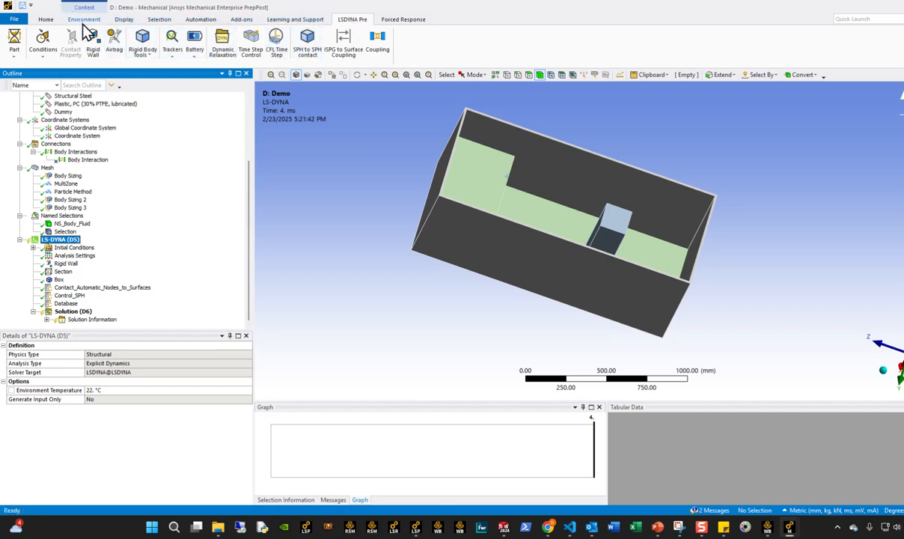
left_click(83, 19)
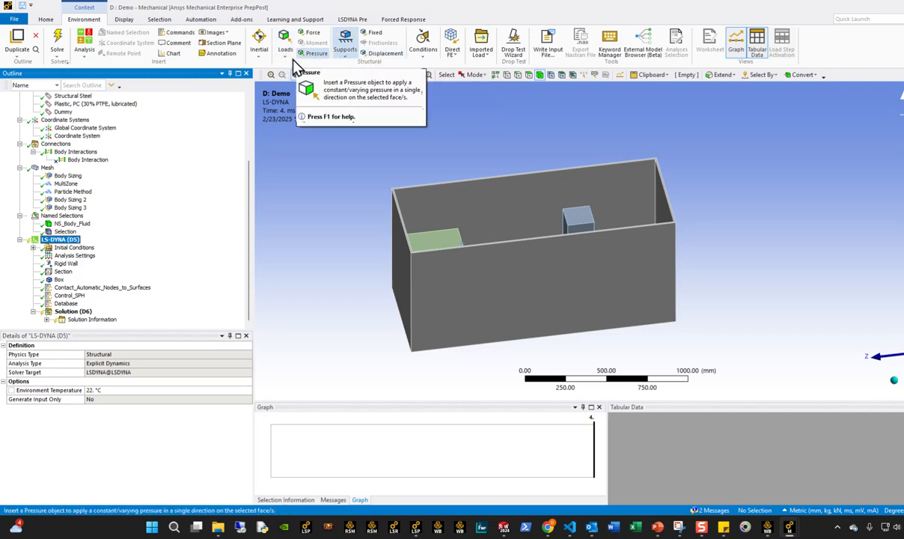
left_click(259, 50)
left_click(273, 66)
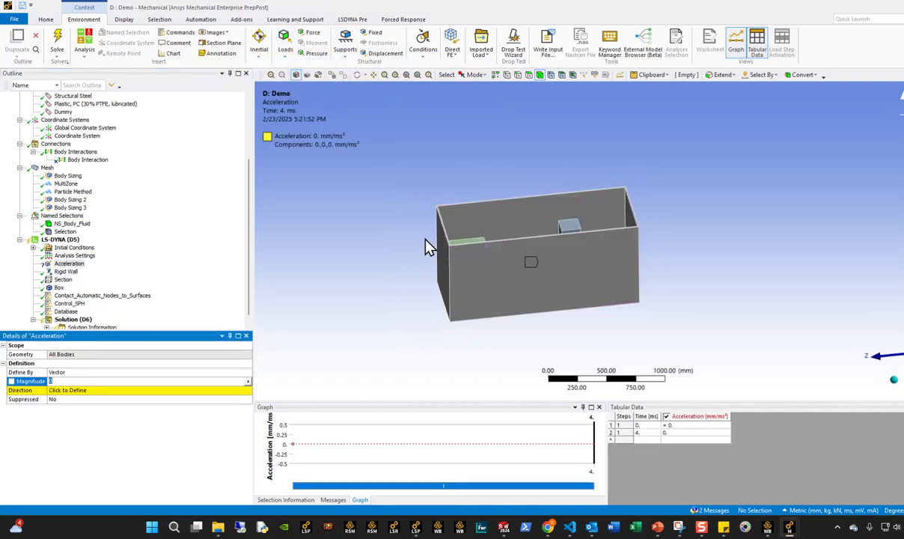
left_click(89, 372)
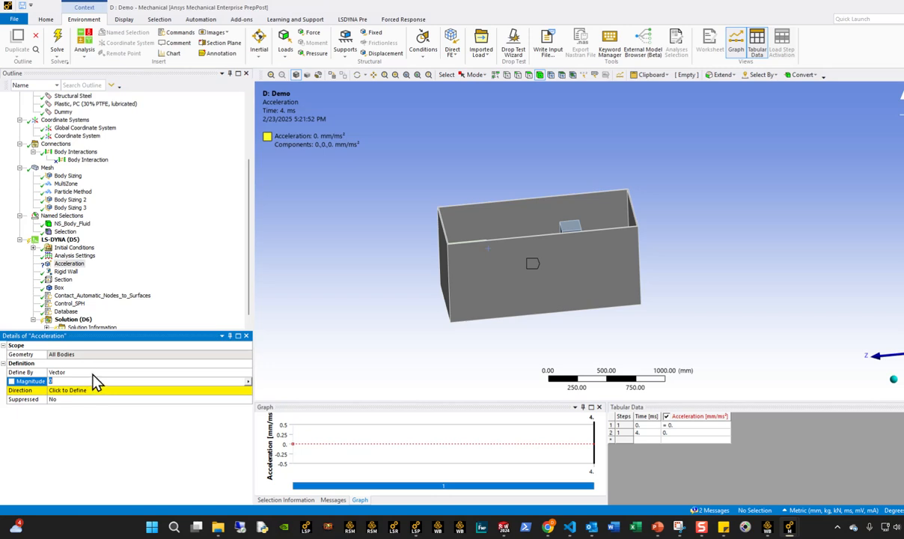
left_click(93, 381)
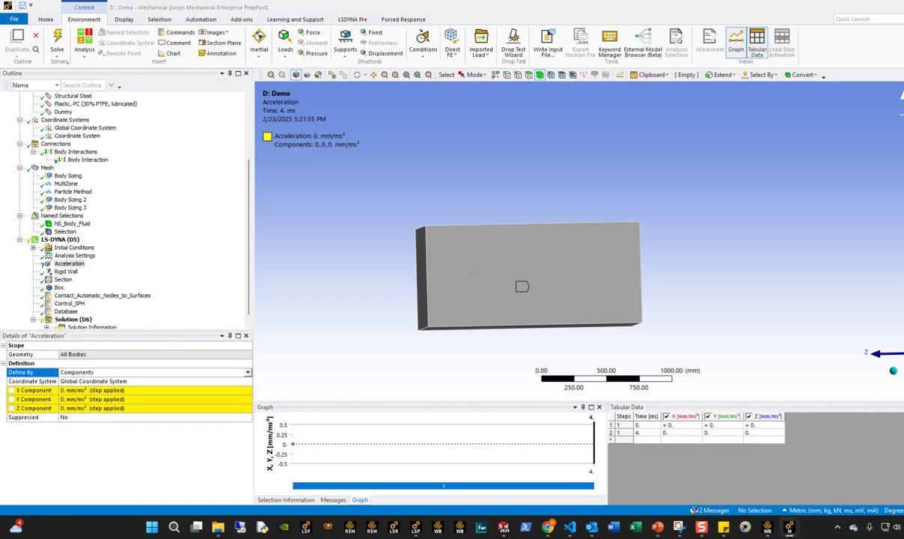
Step: Set the acceleration's X component to -9.8066e-003 mm/ms² in the global coordinate system
left_click(112, 390)
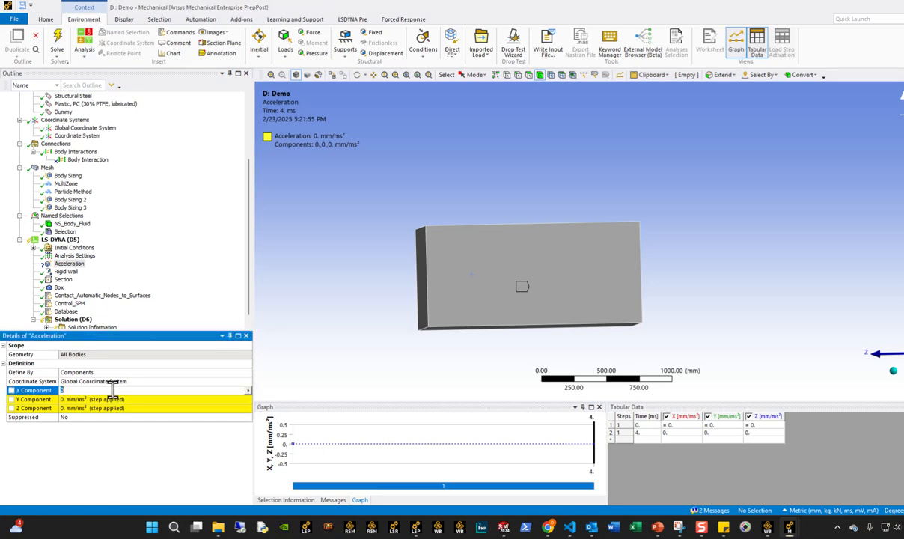
type("-9.8066e-003")
key("Return")
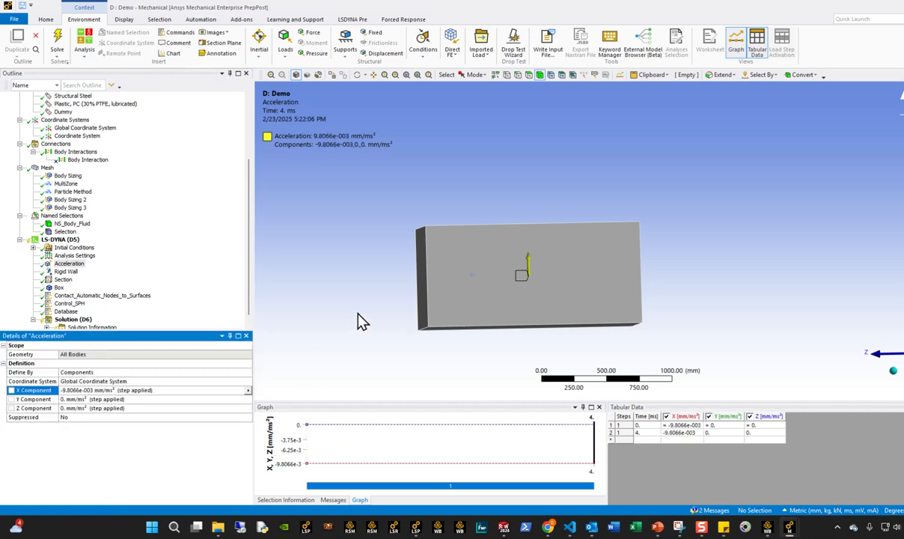
middle_click_drag(623, 354, 530, 105)
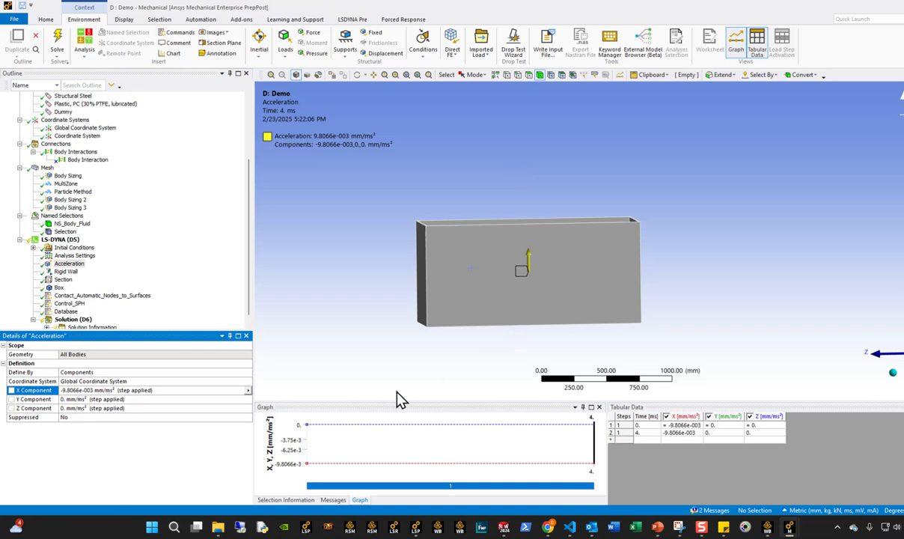
Step: Insert a Dynamic Relaxation object in the LS-DYNA analysis
left_click(68, 248)
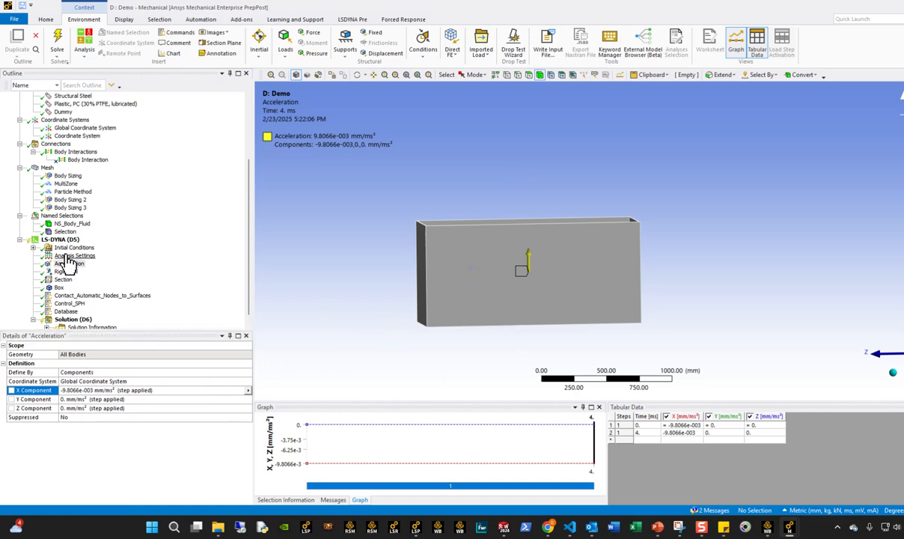
left_click(59, 240)
left_click(353, 20)
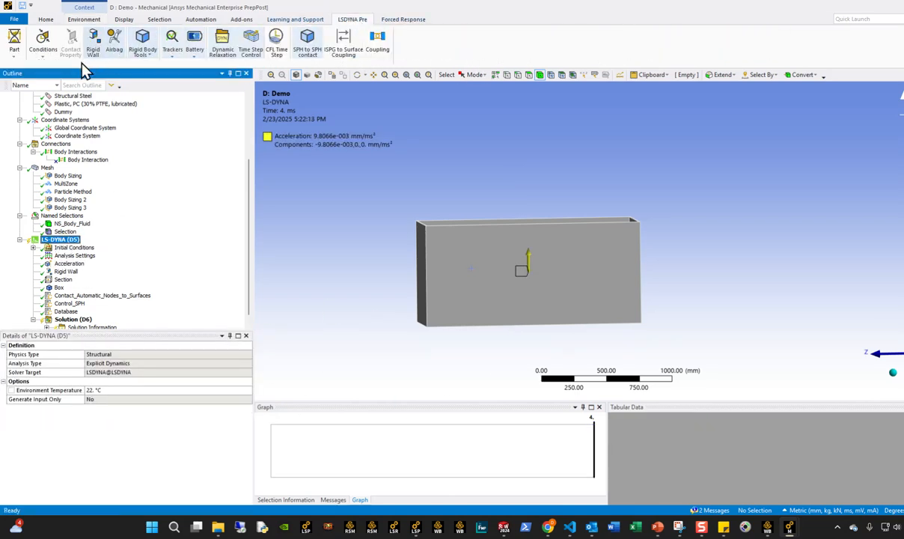
left_click(221, 44)
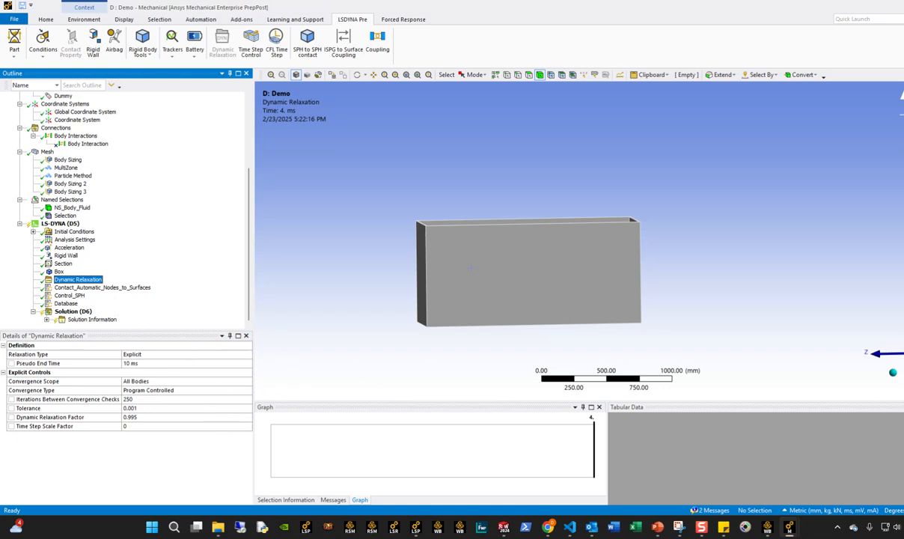
left_click(902, 355)
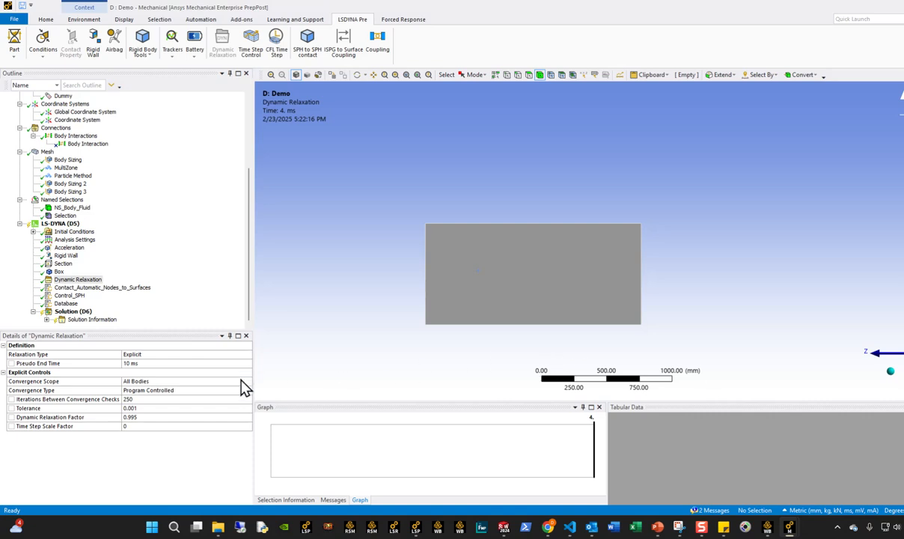
middle_click_drag(535, 286, 609, 298)
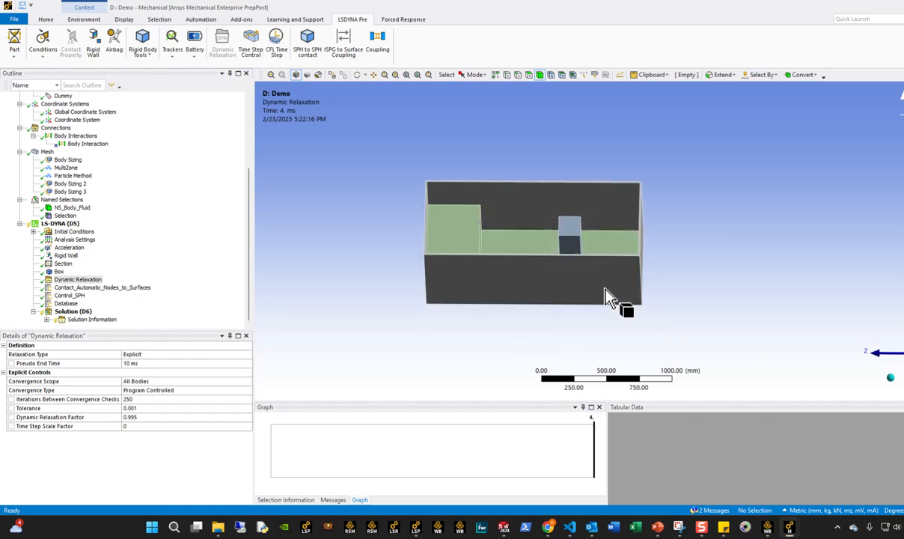
Step: Delete the Dynamic Relaxation object from the LS-DYNA analysis
right_click(82, 281)
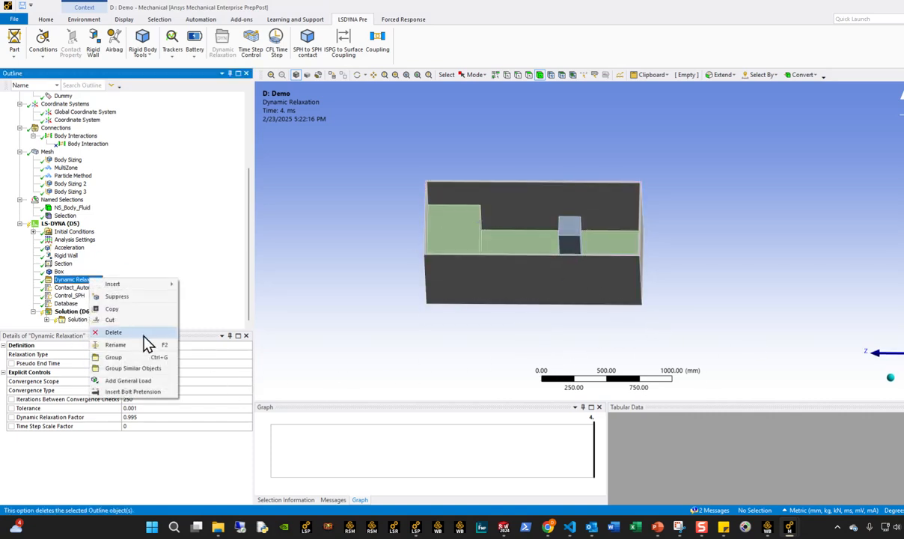
left_click(112, 329)
left_click(482, 299)
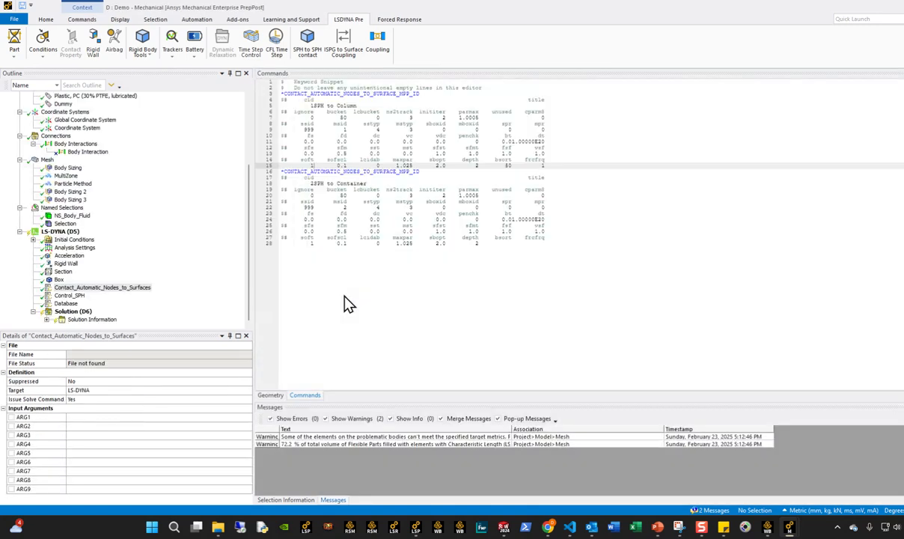
Step: Examine the acceleration load's direction relative to the tank, fluid and post from several angles
left_click(71, 256)
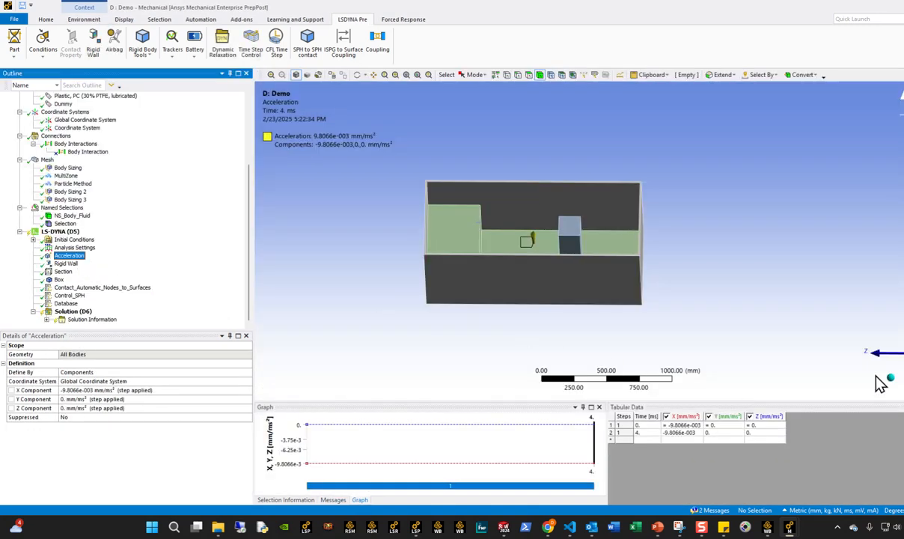
middle_click_drag(680, 355, 618, 315)
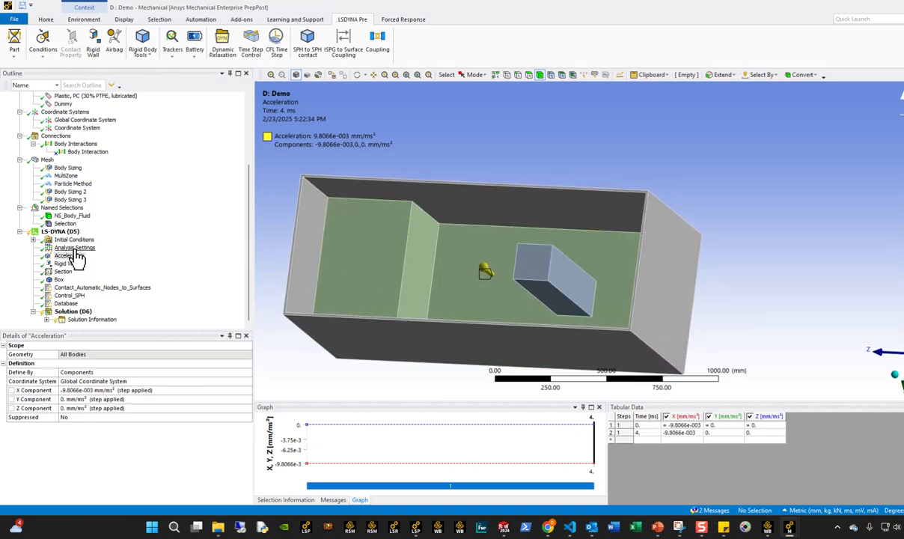
middle_click_drag(516, 314, 443, 275)
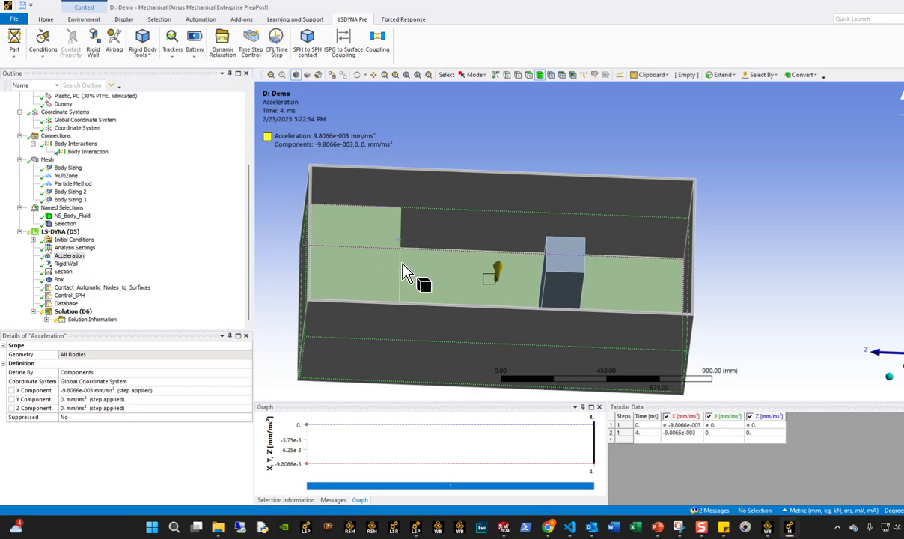
middle_click_drag(379, 223, 398, 226)
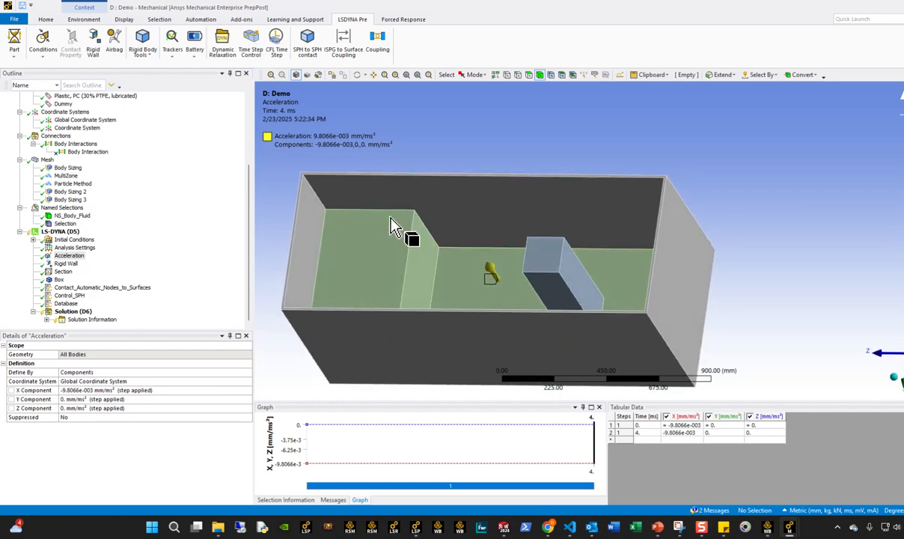
middle_click_drag(417, 275, 593, 303)
scroll(619, 302, "down", 4)
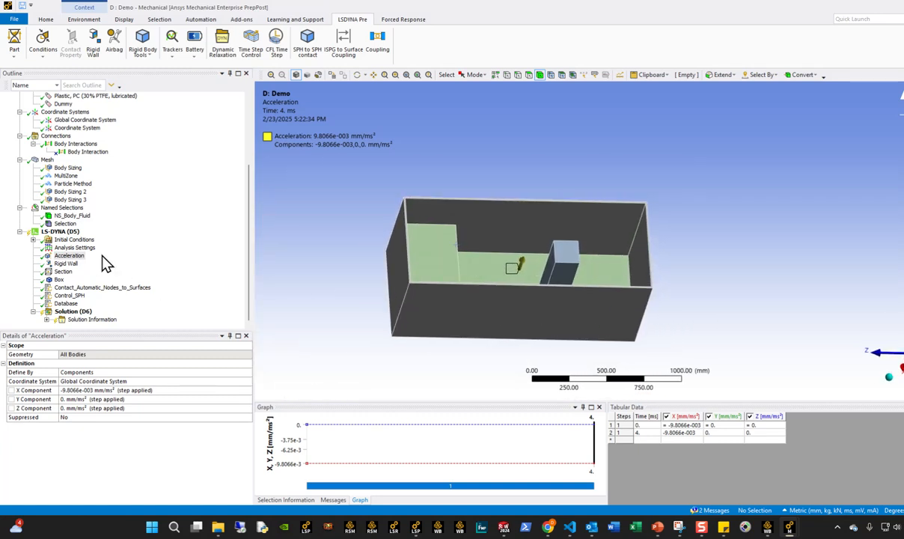
middle_click_drag(327, 304, 339, 271)
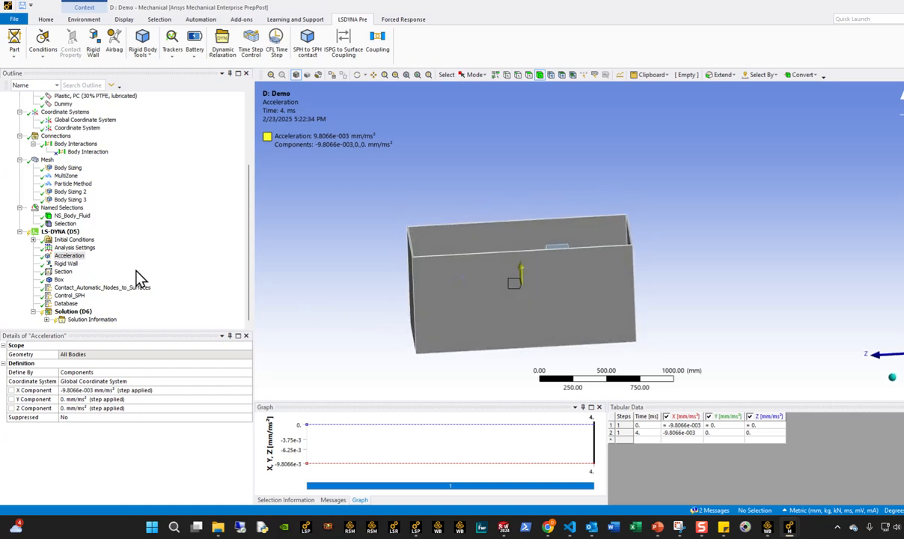
Step: Add a fixed support to the outer end face of the tank on the raised-fluid side
left_click(64, 265)
middle_click_drag(466, 371, 455, 241)
scroll(506, 310, "down", 3)
scroll(444, 288, "up", 2)
left_click(442, 285)
left_click(528, 75)
left_click(452, 244)
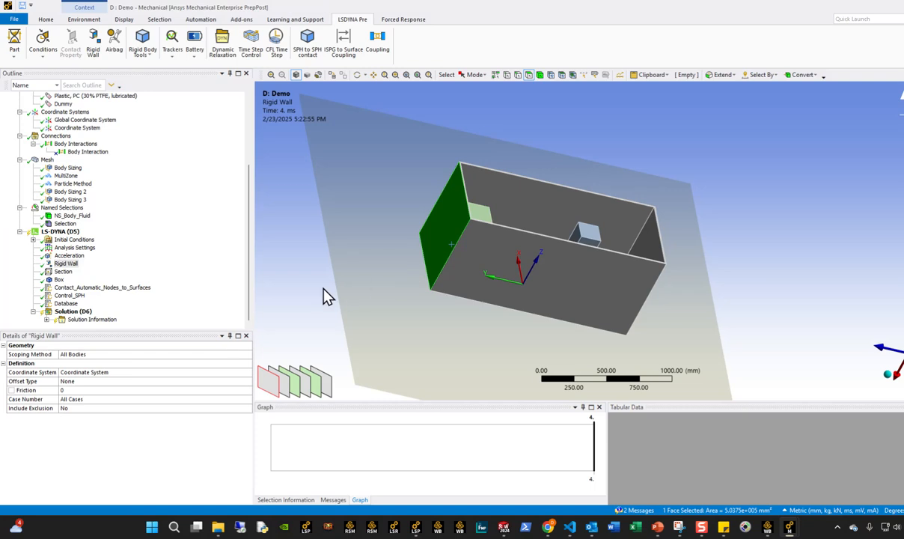
left_click(60, 232)
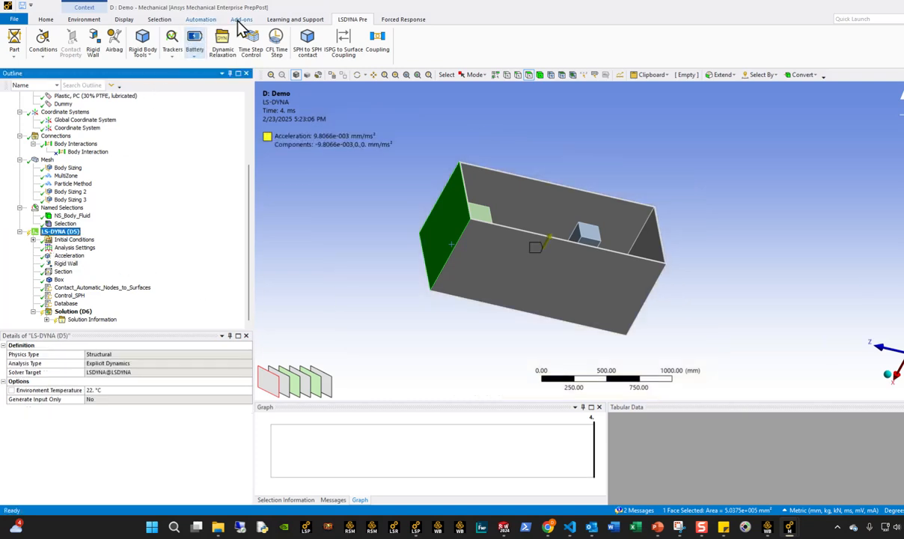
left_click(84, 19)
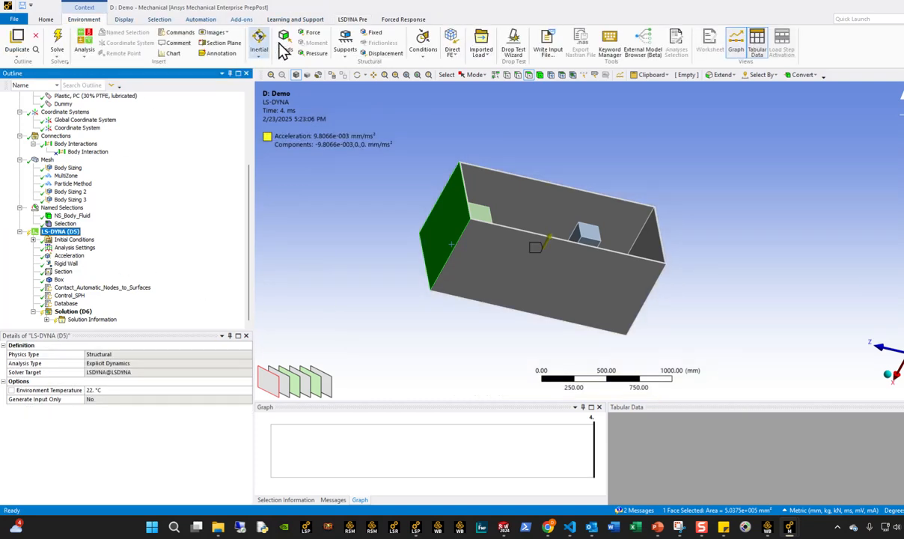
left_click(372, 32)
middle_click_drag(419, 329, 515, 247)
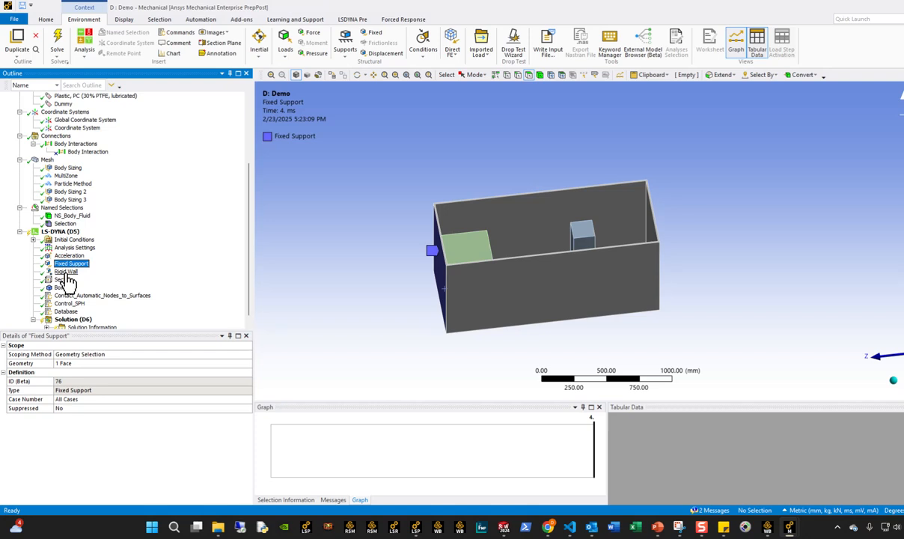
Step: Review the fluid's material keyword snippet and body properties, the mesh, the LS-DYNA environment and the fluid node named selection
scroll(123, 290, "down", 1)
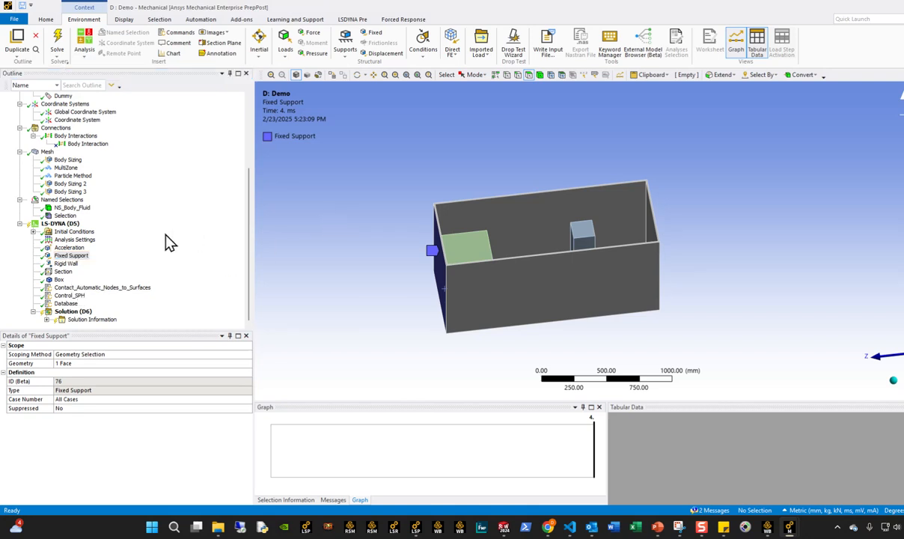
scroll(161, 233, "up", 5)
left_click(79, 169)
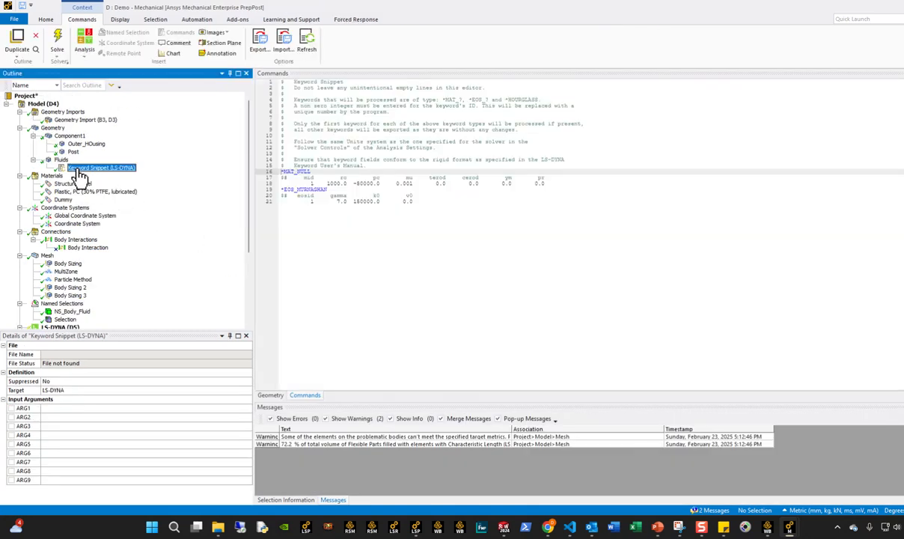
left_click(61, 160)
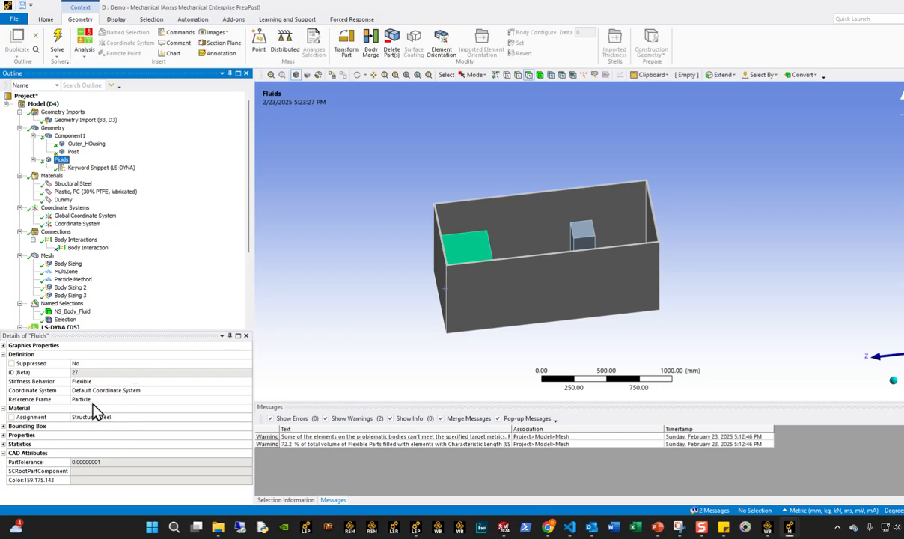
left_click(48, 255)
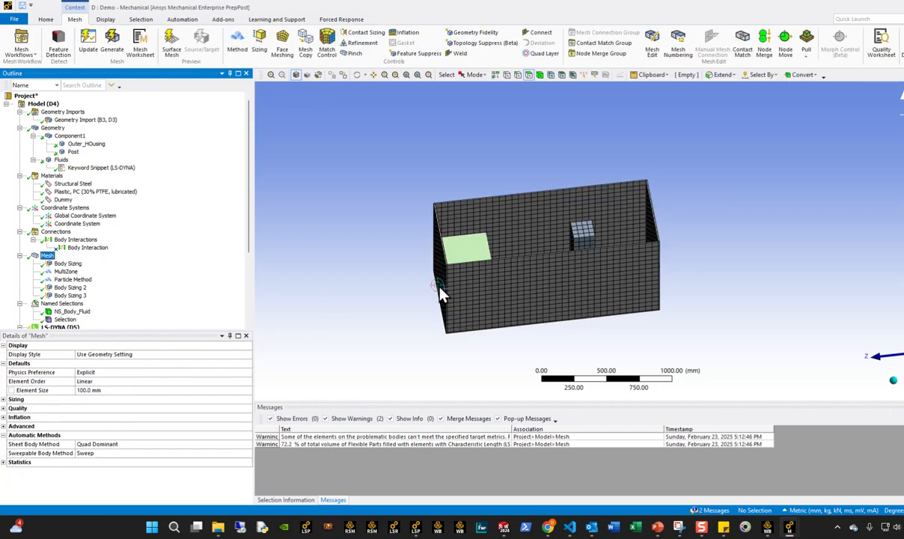
scroll(490, 297, "up", 3)
mouse_move(490, 292)
middle_mouse_down()
mouse_move(463, 248)
mouse_move(490, 288)
middle_mouse_up()
scroll(479, 277, "down", 3)
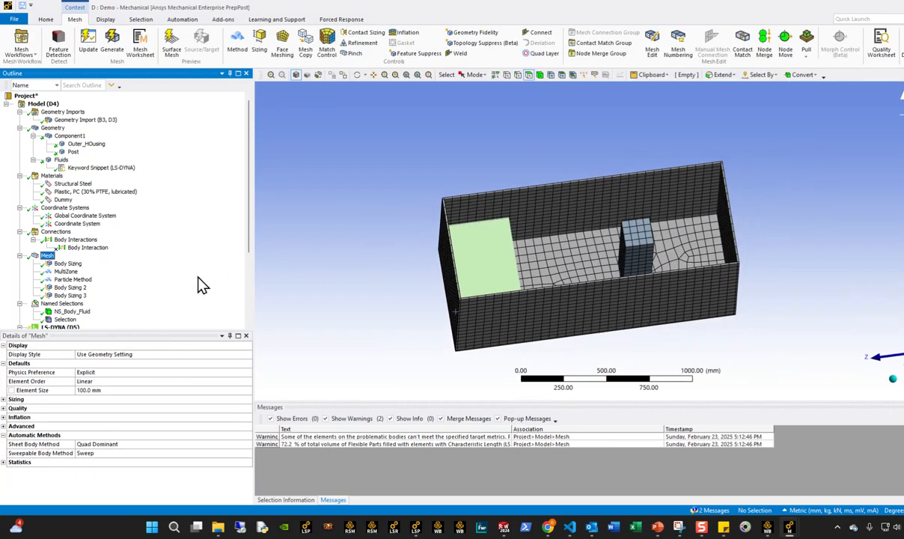
scroll(67, 317, "down", 1)
left_click(65, 302)
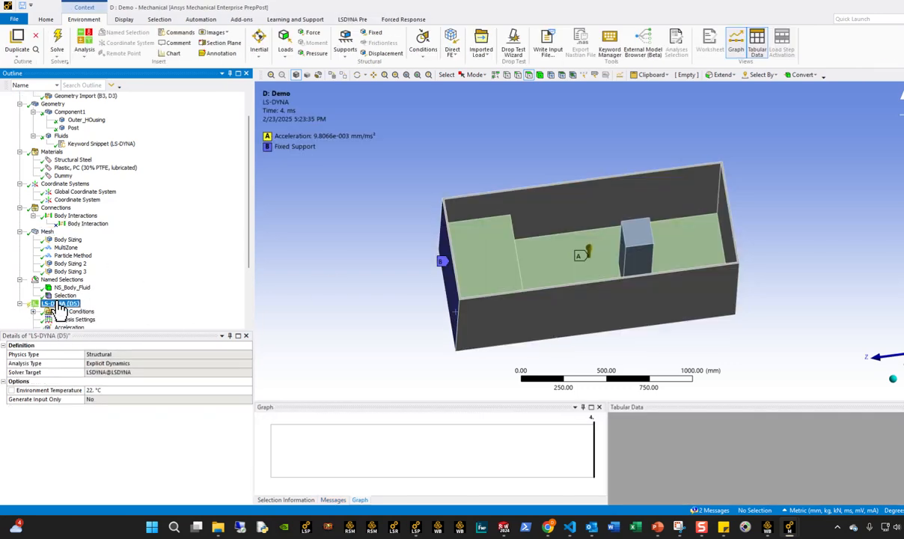
left_click(60, 288)
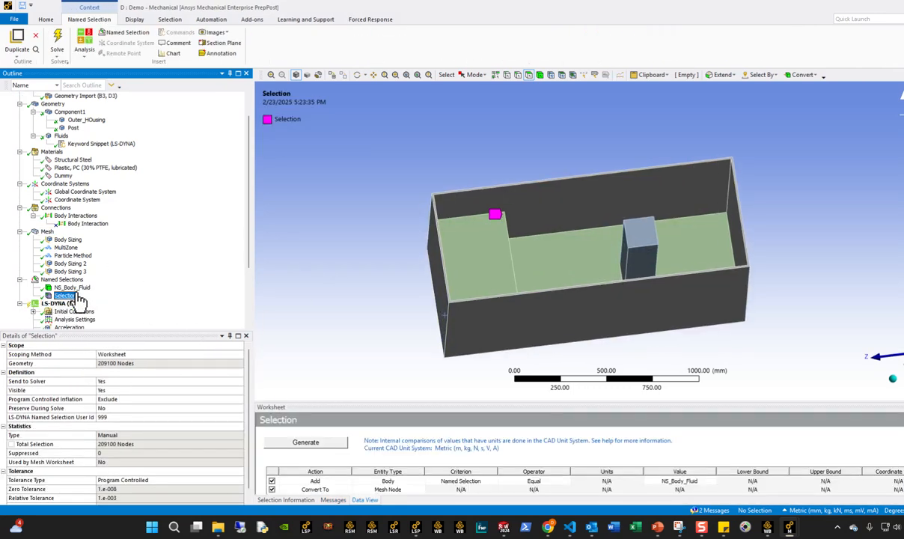
Step: Review the fluid body and node named selections, the nodes-to-surface contact snippet, and the tank and post surfaces it covers
left_click(77, 296)
left_click(78, 288)
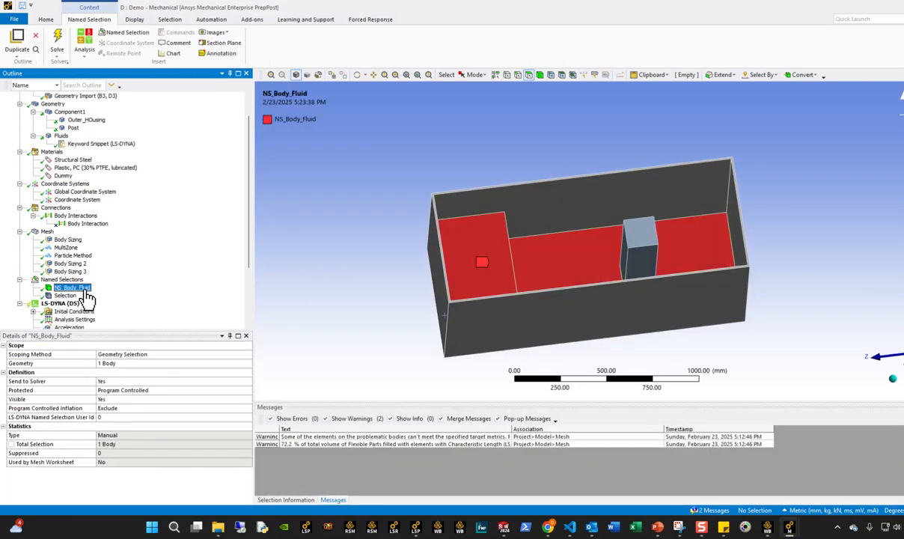
left_click(78, 297)
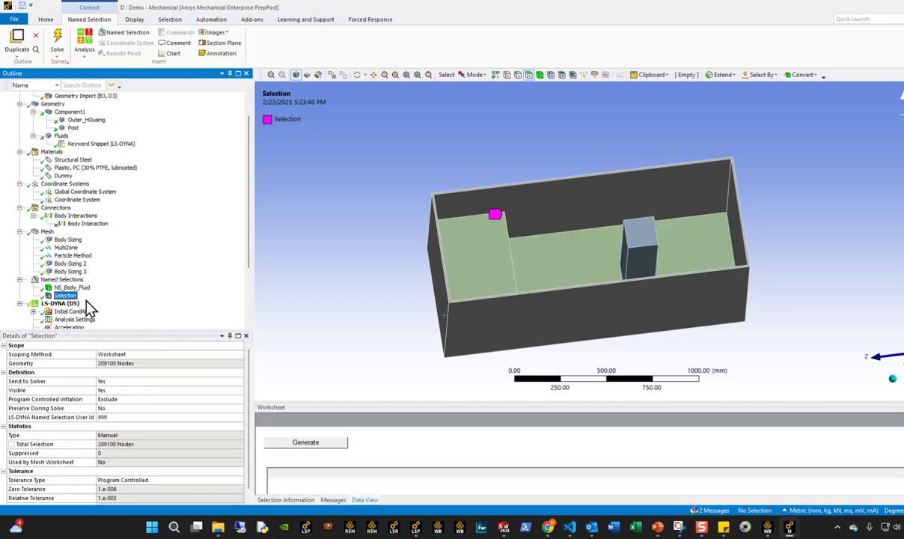
scroll(107, 363, "down", 1)
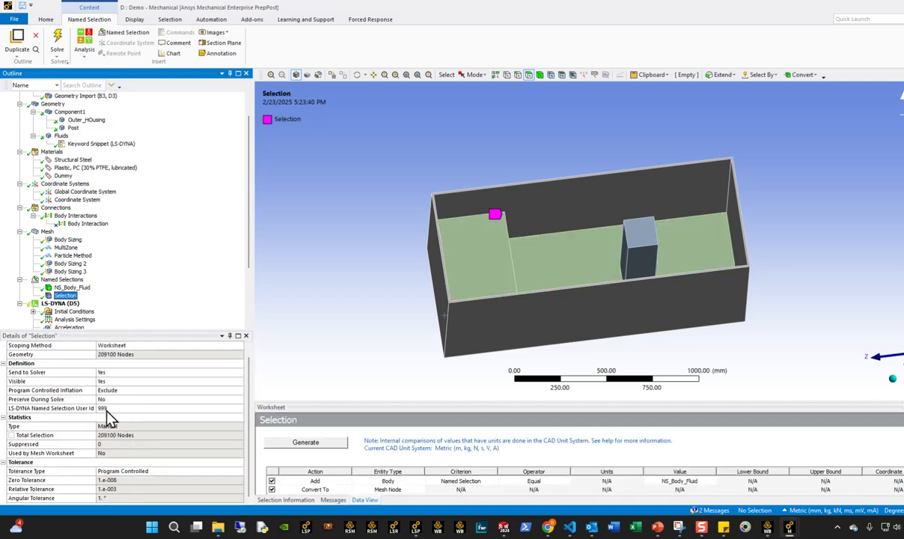
scroll(95, 307, "down", 3)
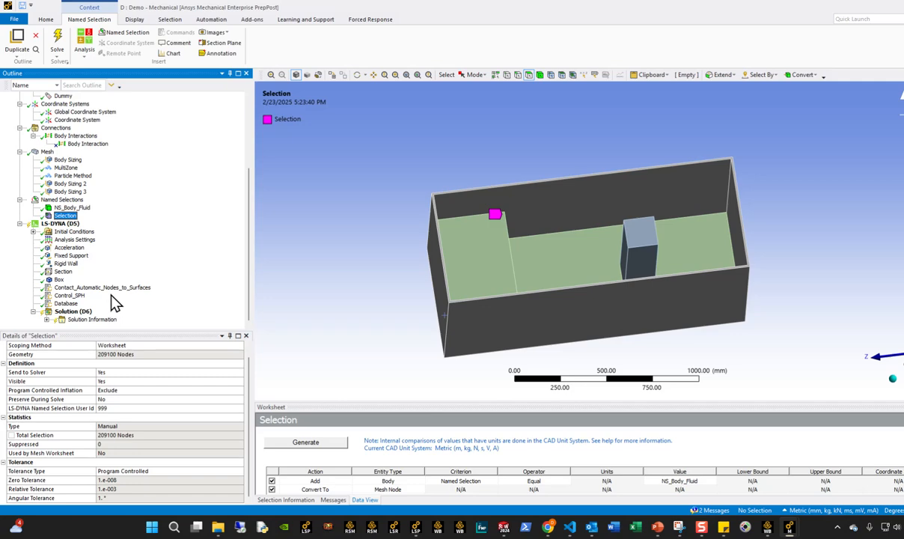
left_click(120, 288)
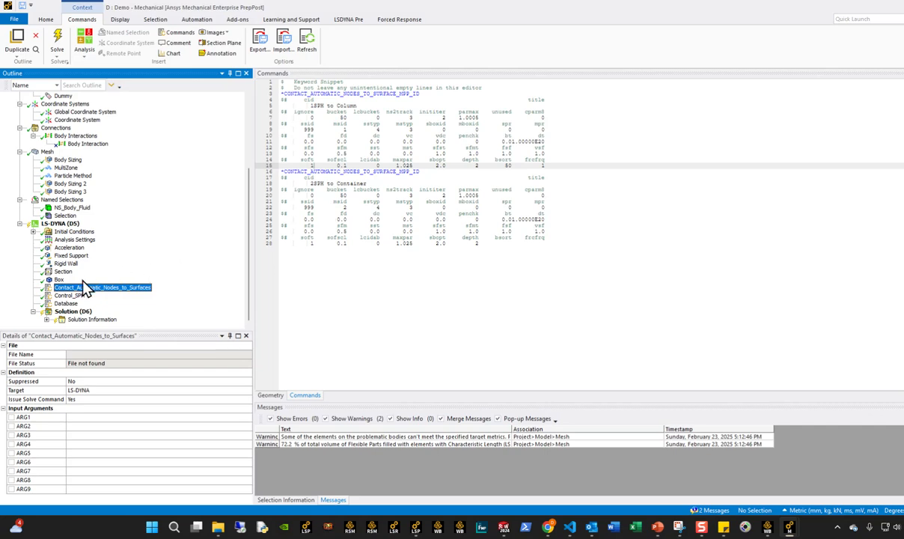
left_click(62, 223)
left_click(436, 227)
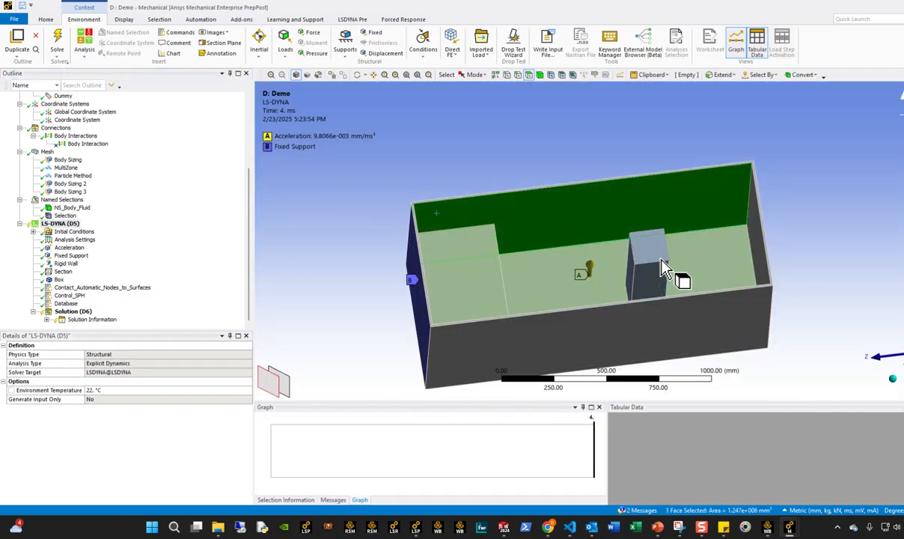
left_click(661, 258)
middle_click_drag(549, 293, 524, 264)
left_click(345, 227)
middle_click_drag(352, 229, 460, 254)
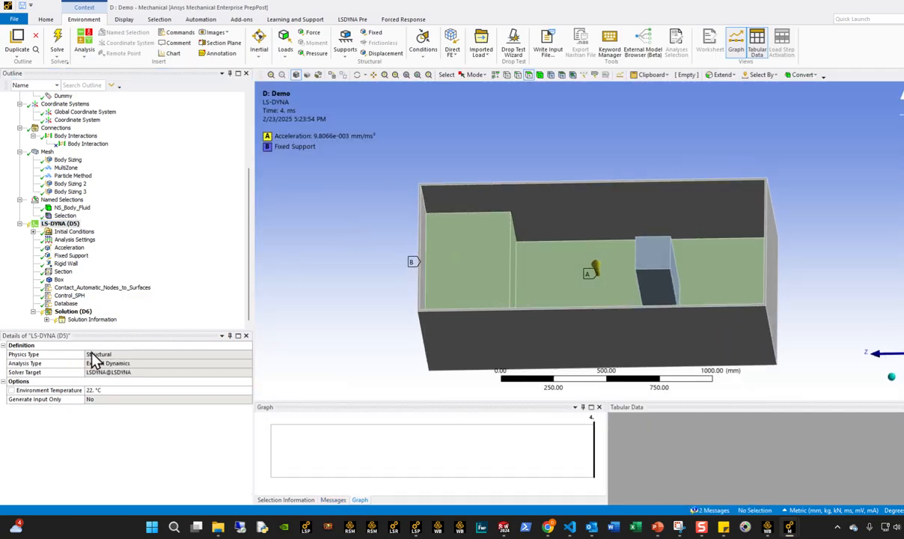
Step: Compare the box ID in the Control_SPH snippet with the bounding box around the tank
left_click(67, 296)
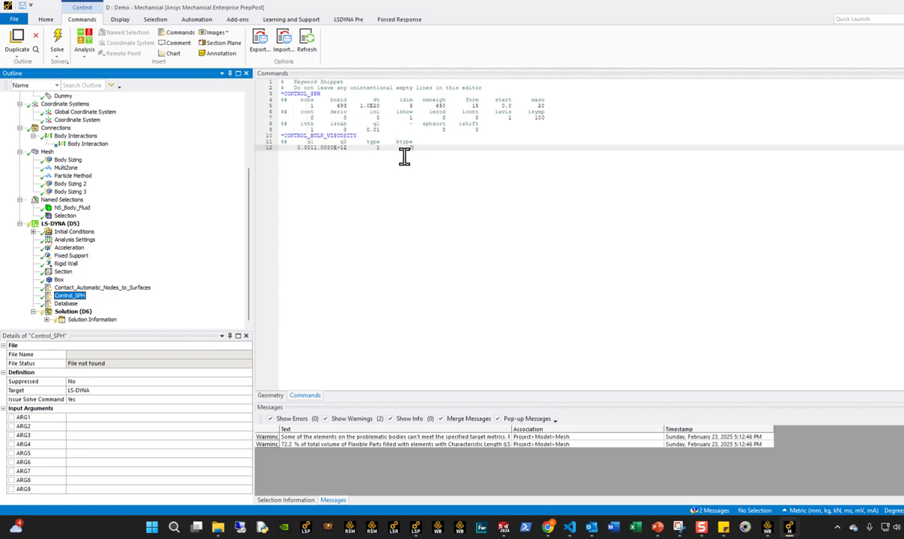
left_click(58, 279)
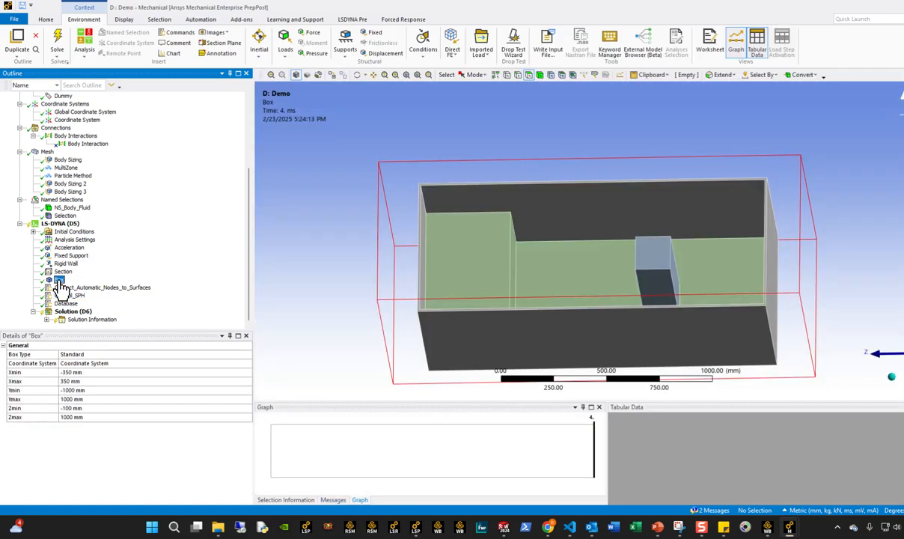
middle_click_drag(503, 290, 521, 263)
left_click(69, 295)
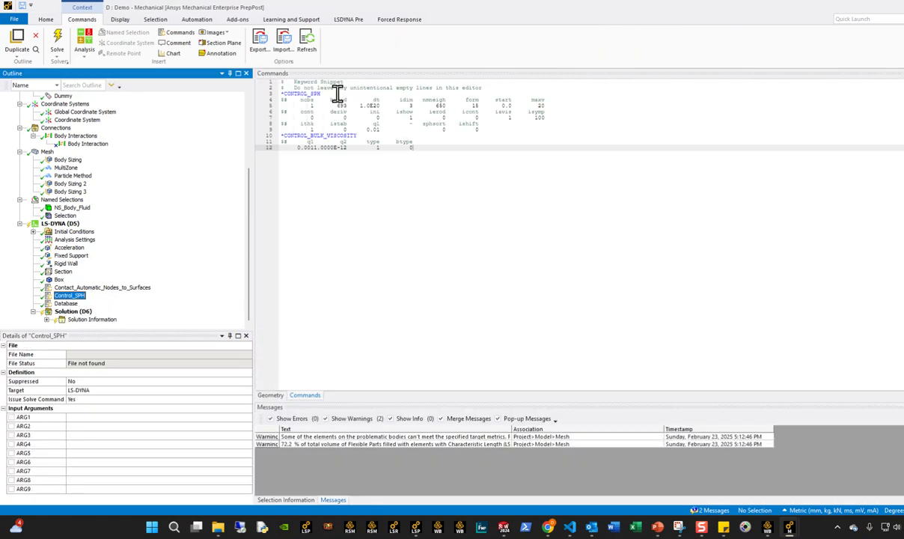
left_click(59, 279)
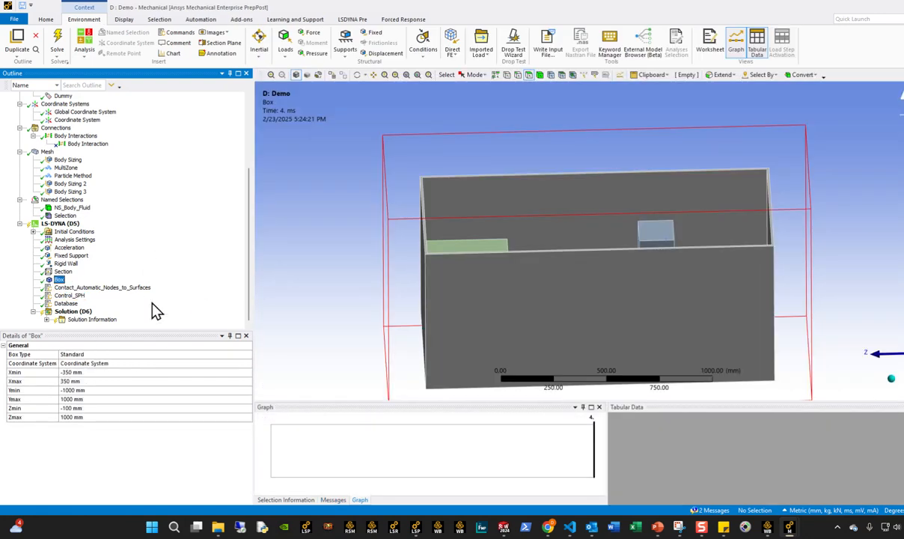
Step: Set the solver unit system to mm,ms,kg in the LS-DYNA analysis settings
left_click(71, 256)
left_click(75, 239)
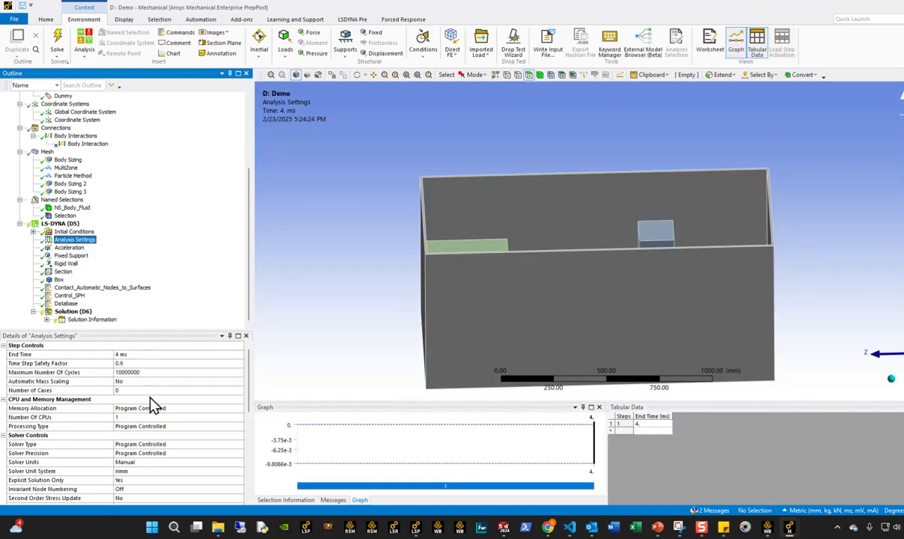
scroll(161, 434, "down", 2)
left_click(142, 417)
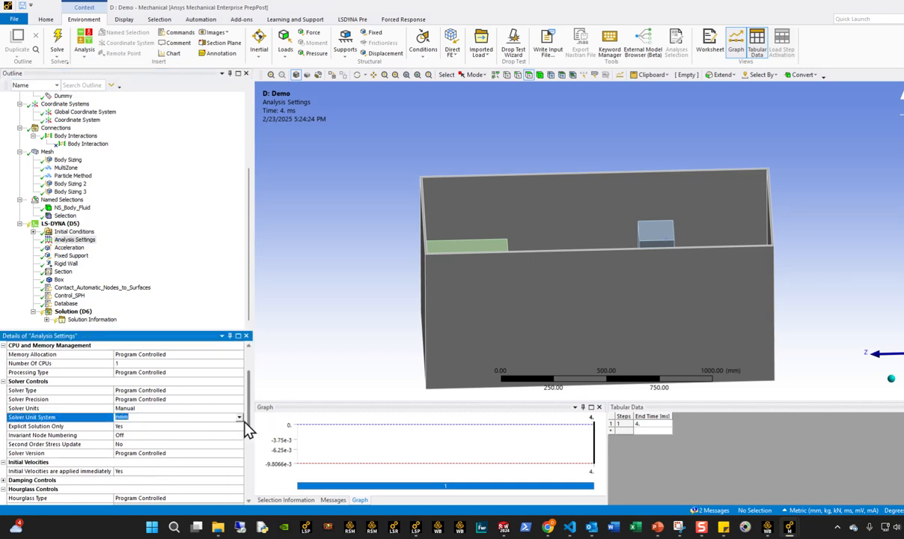
left_click(240, 417)
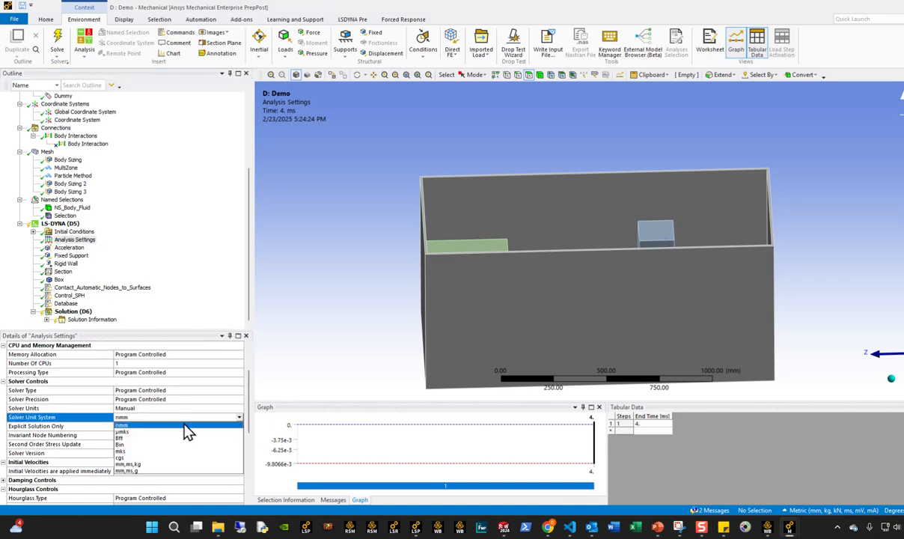
left_click(152, 465)
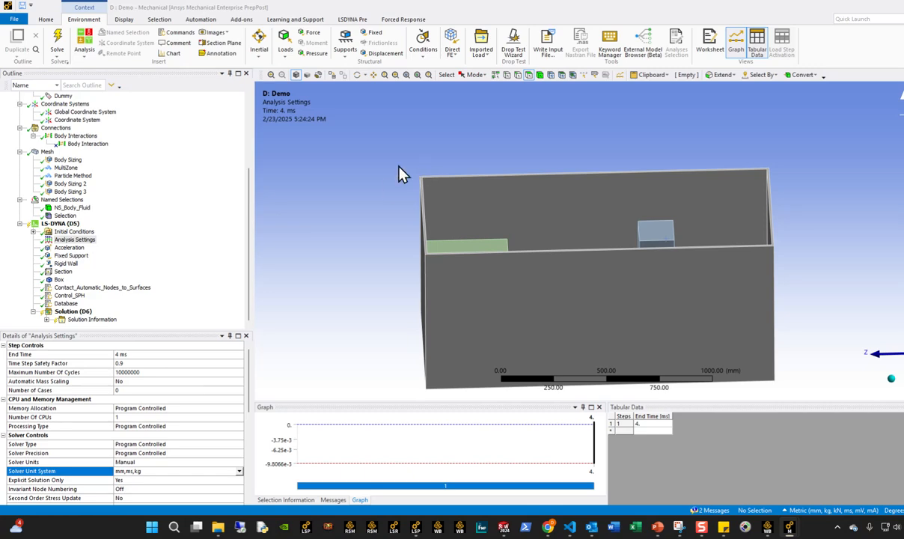
Step: Check the units in the fluid's material keyword snippet and set the solver unit system to mks in the analysis settings
scroll(398, 172, "up", 1)
scroll(169, 194, "up", 5)
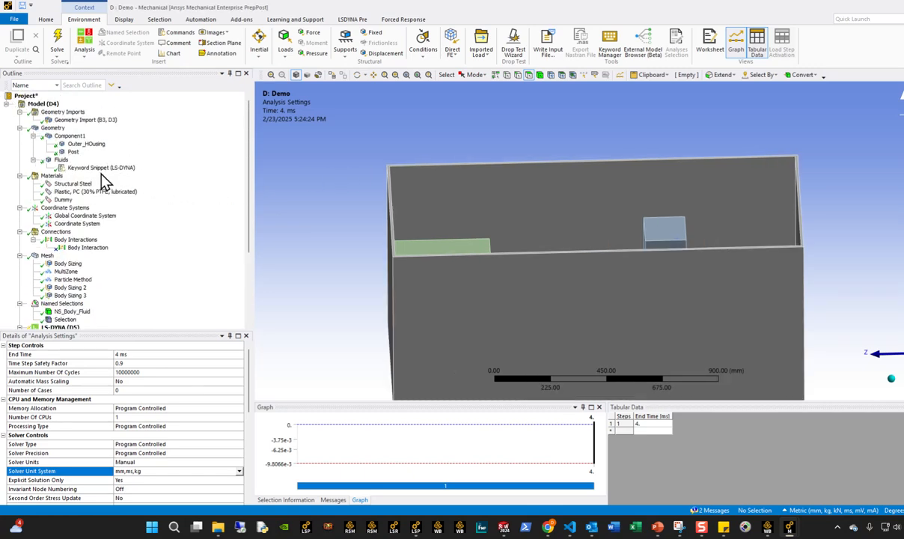
left_click(101, 168)
scroll(149, 247, "down", 4)
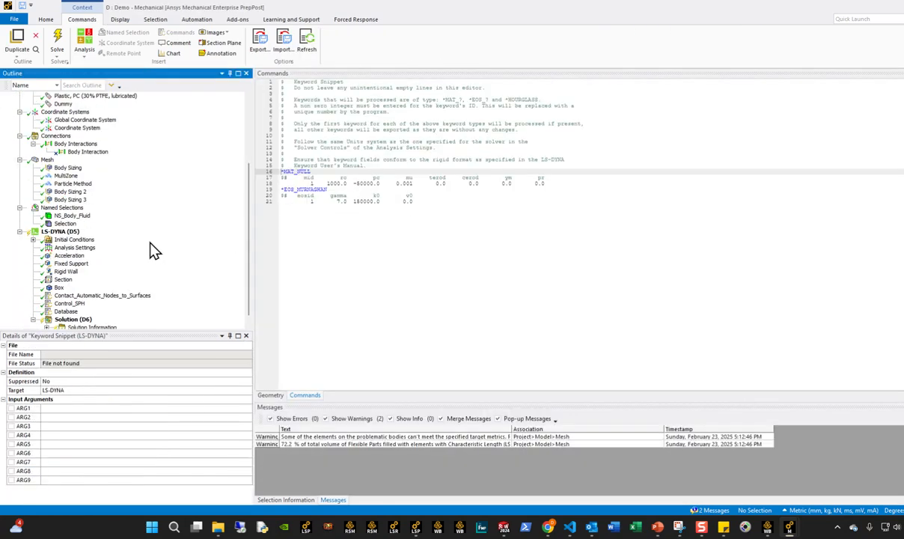
left_click(75, 239)
left_click(235, 471)
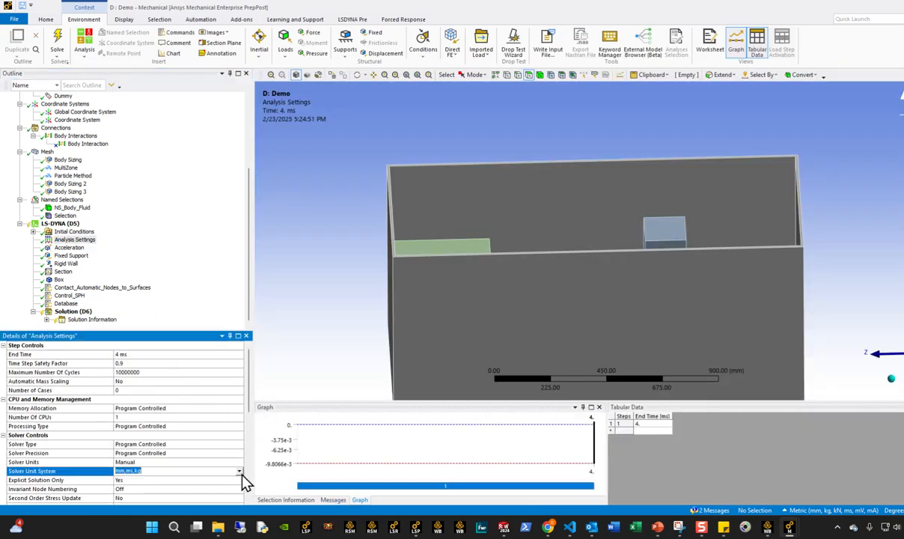
left_click(150, 471)
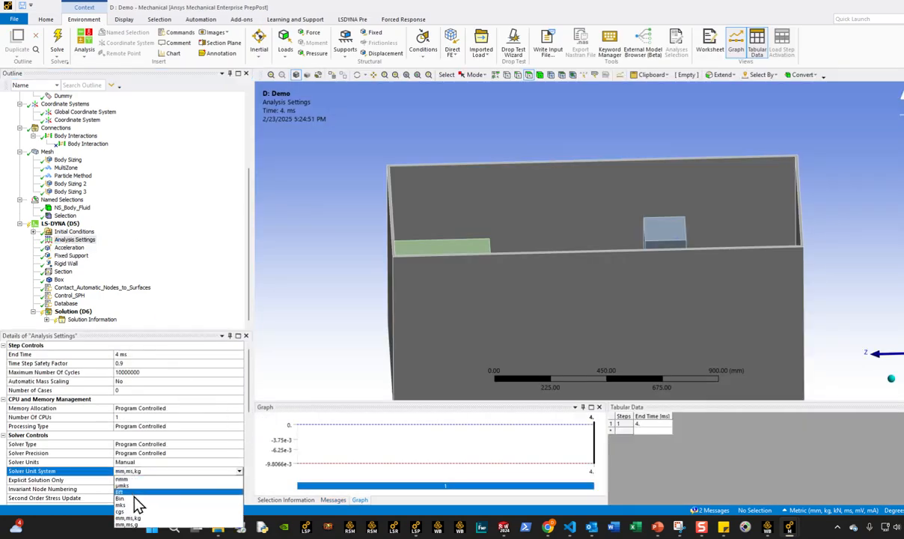
left_click(172, 505)
scroll(190, 467, "down", 4)
scroll(180, 456, "up", 3)
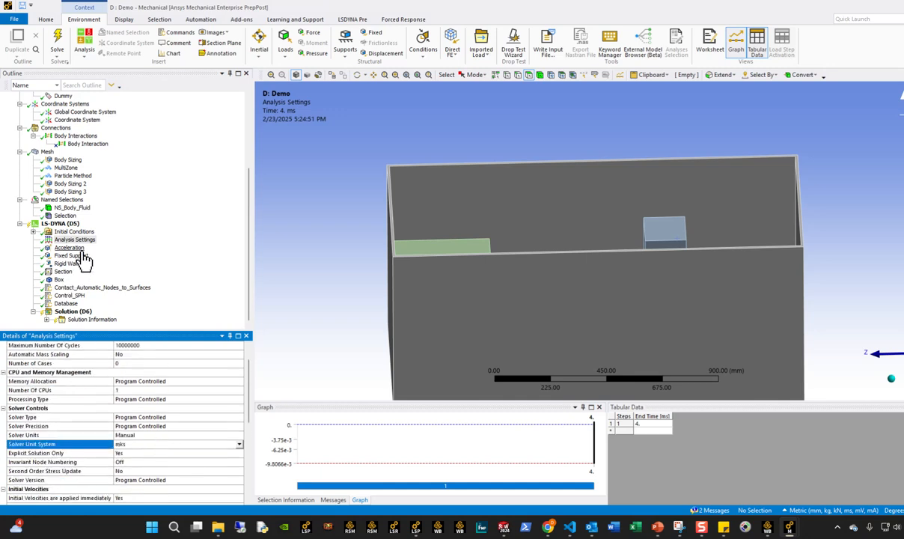
scroll(90, 266, "up", 4)
scroll(91, 262, "down", 4)
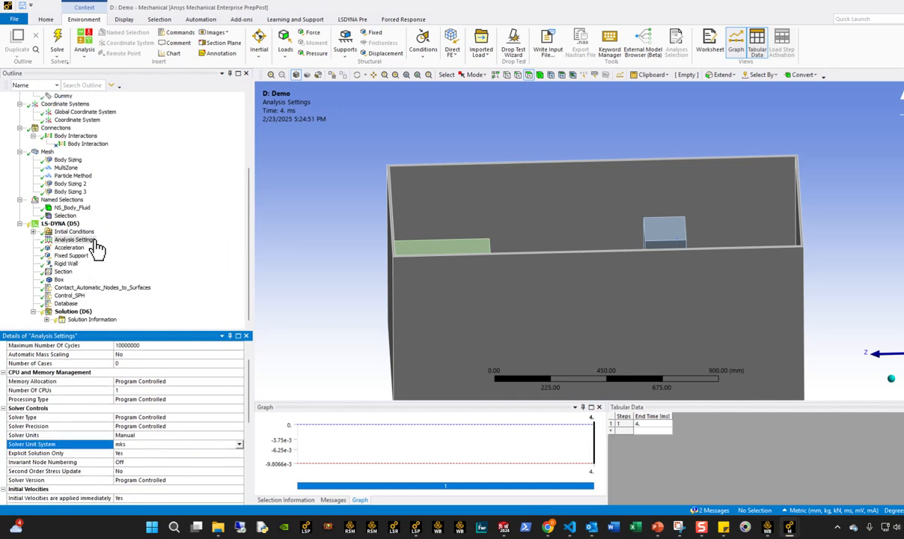
Step: Review the solution object, the Control_SPH snippet and the fluid's SPH section settings against the model
left_click(72, 311)
middle_click_drag(296, 293, 539, 284)
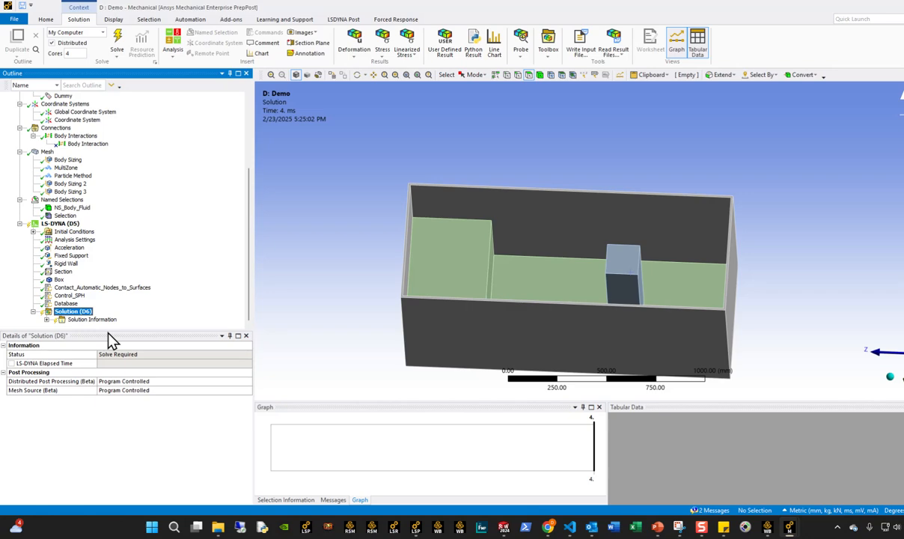
left_click(69, 295)
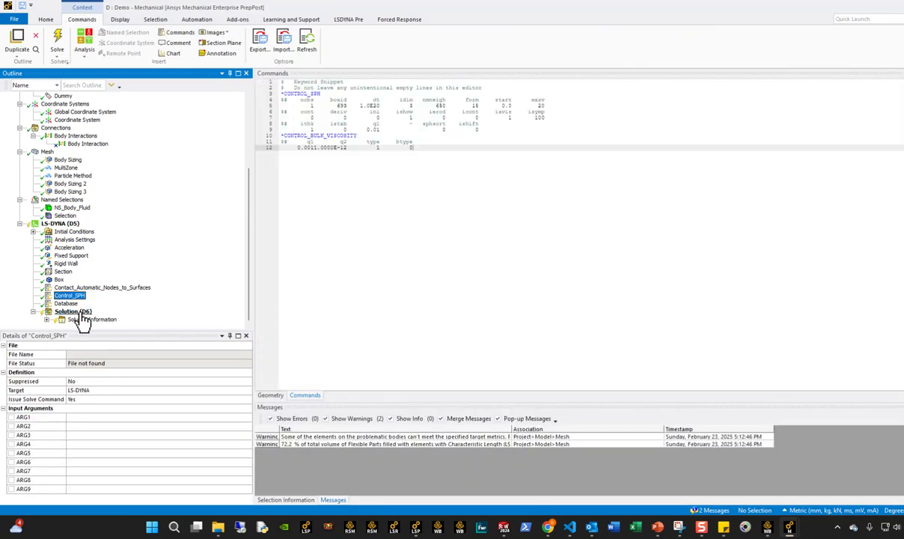
left_click(78, 312)
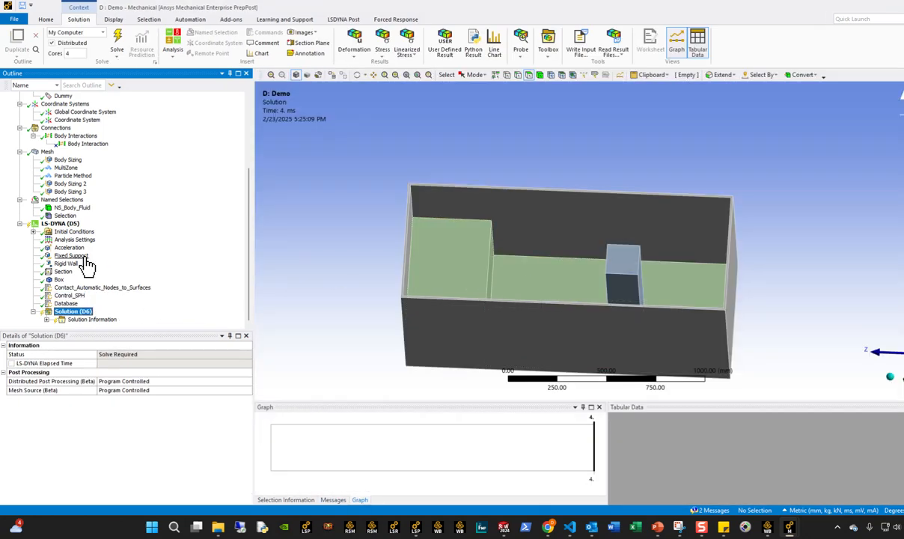
left_click(63, 272)
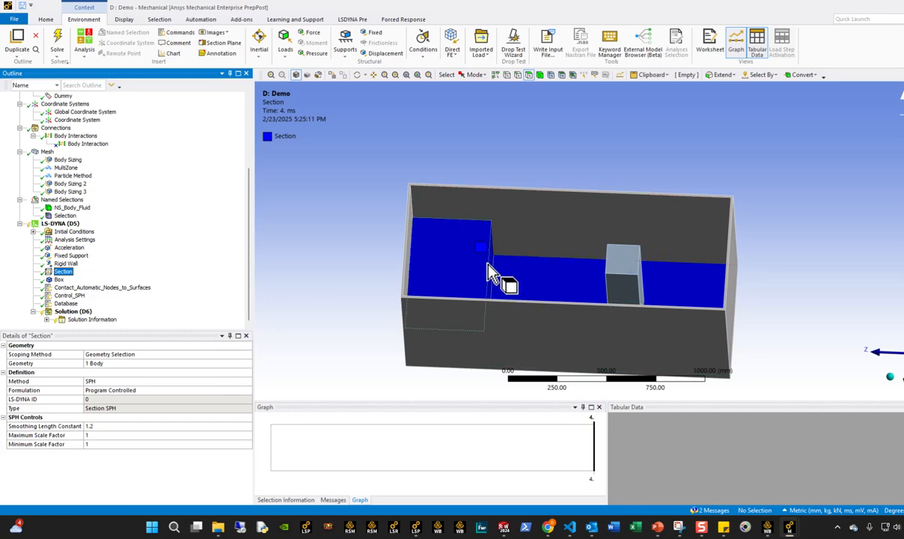
left_click(70, 296)
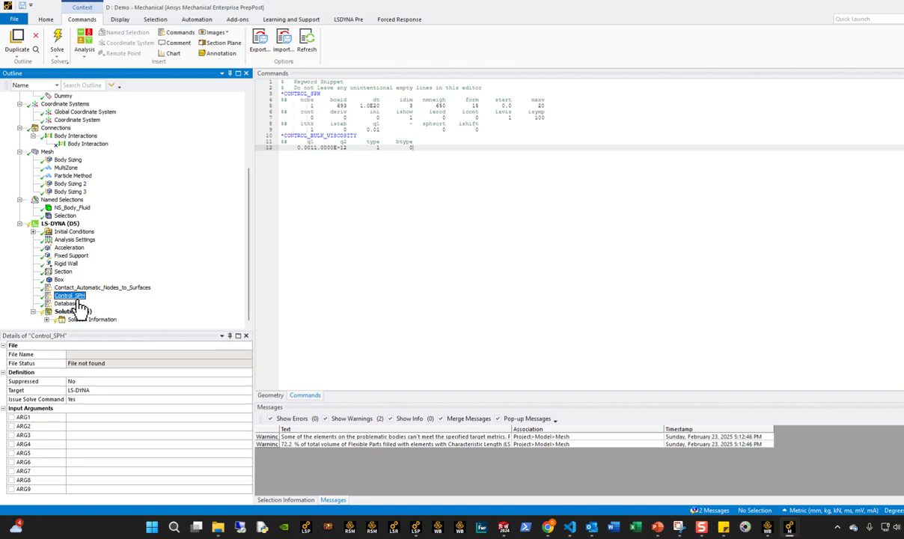
left_click(65, 272)
left_click(71, 296)
left_click(74, 319)
Step: Examine the solver, hourglass and SPH controls in the analysis settings
left_click(71, 240)
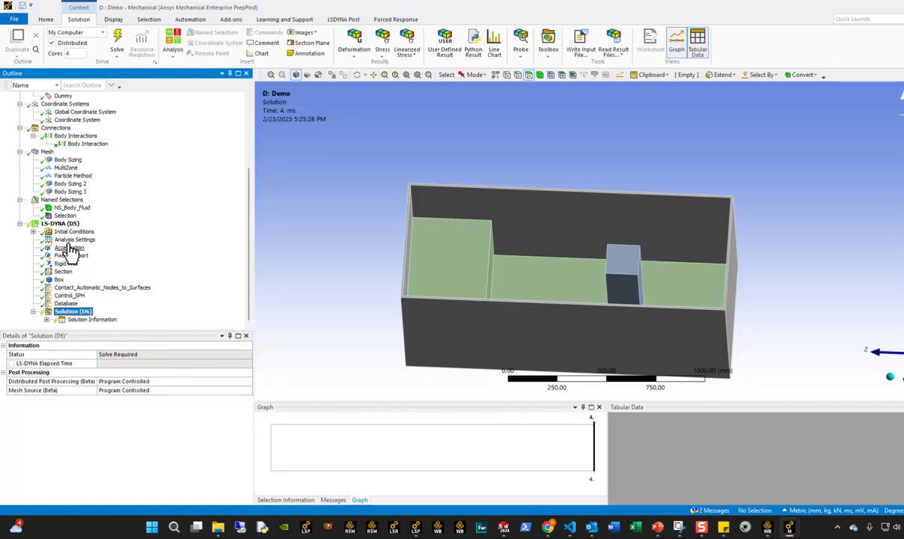
scroll(151, 428, "down", 4)
scroll(151, 428, "up", 2)
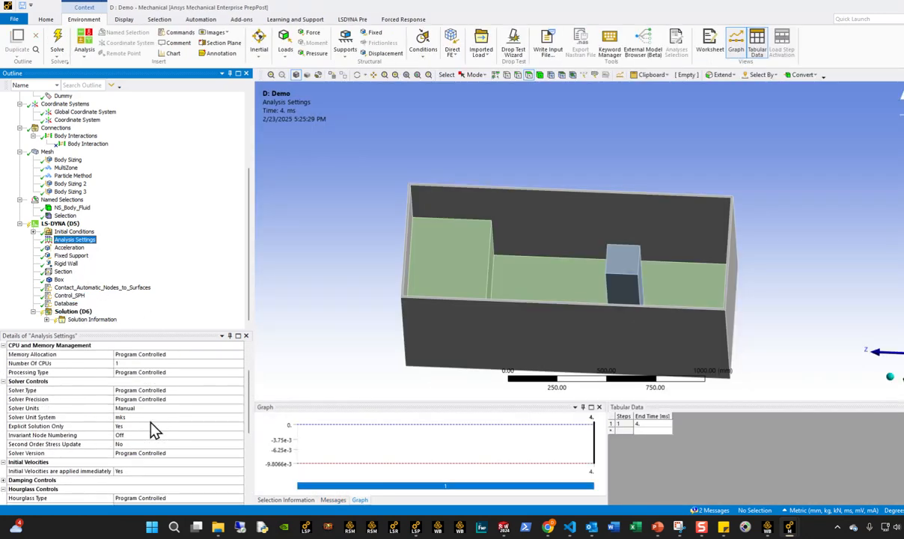
scroll(151, 428, "up", 1)
scroll(151, 428, "down", 6)
scroll(151, 428, "up", 4)
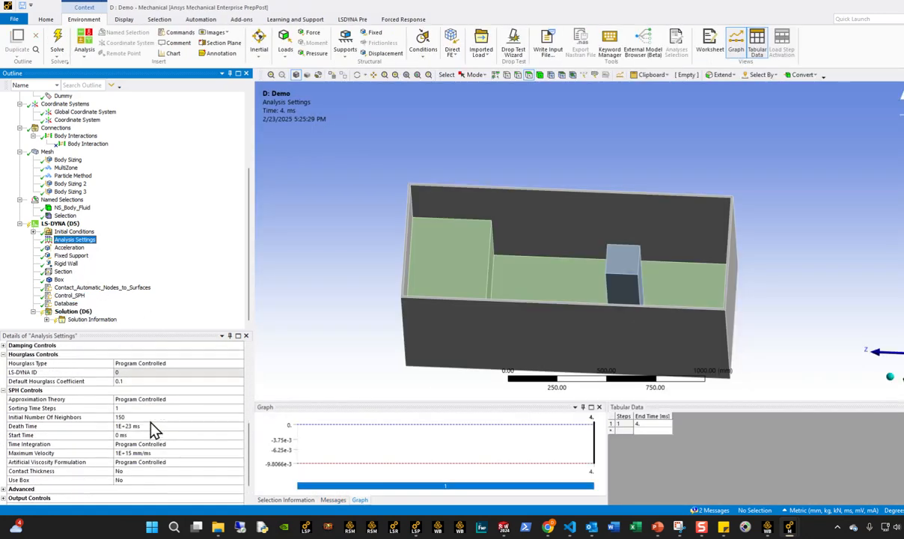
Step: Start writing the solver input file from the Solution object, choosing the LS-DYNA *.k file type
left_click(78, 318)
left_click(72, 312)
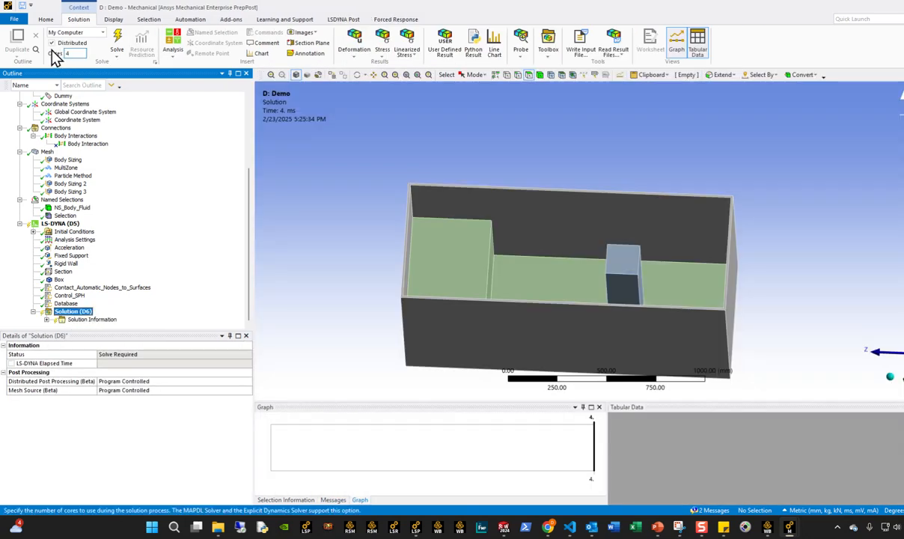
left_click(17, 20)
key("Escape")
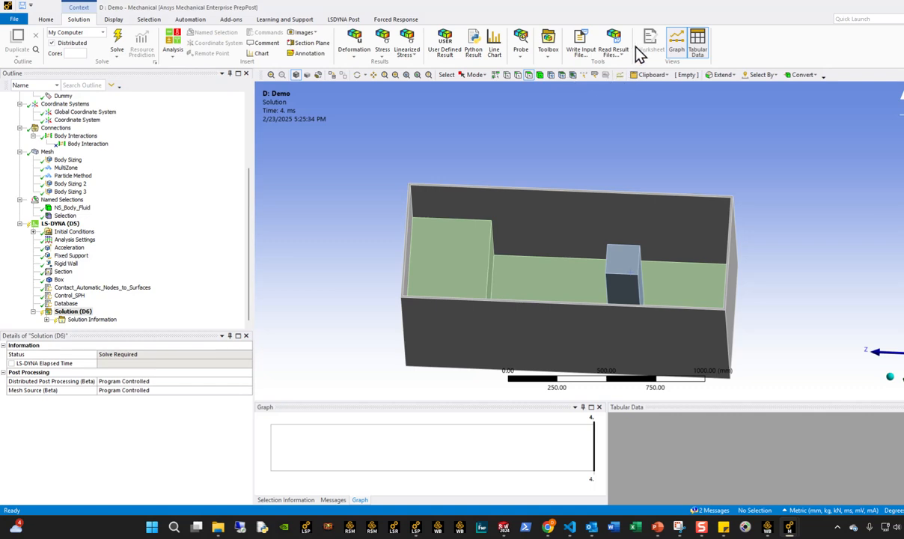
left_click(582, 51)
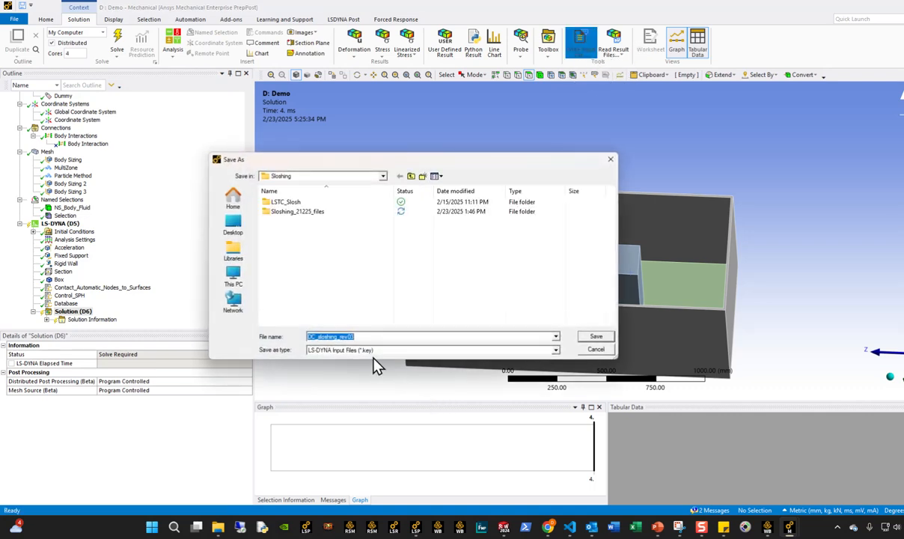
left_click(373, 350)
left_click(369, 364)
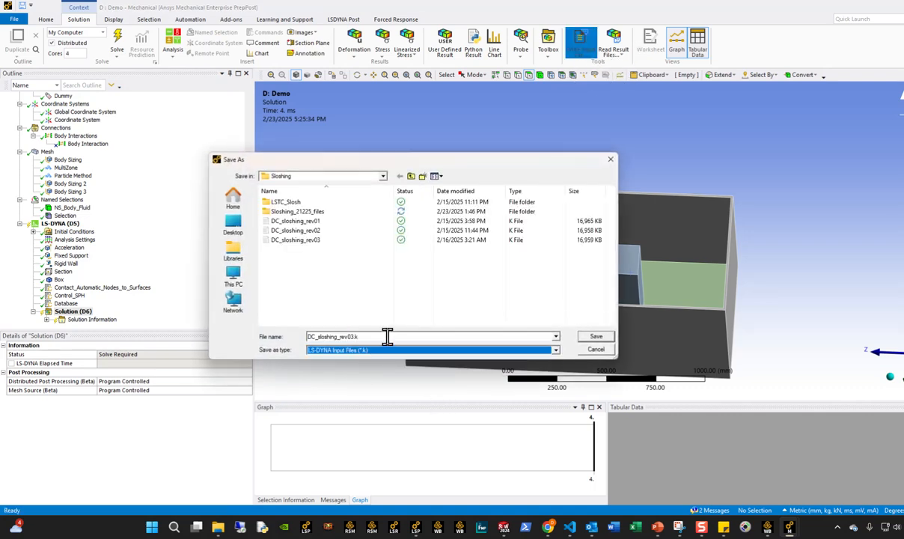
Step: Browse up from the Sloshing folder and choose the SPH folder inside Dyna as the export location
left_click(412, 176)
left_click(412, 177)
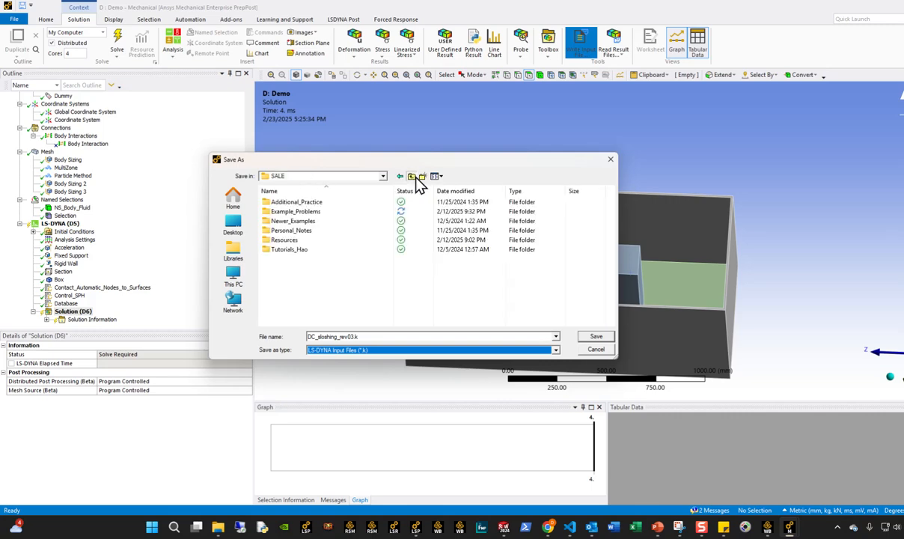
left_click(413, 177)
left_click(412, 177)
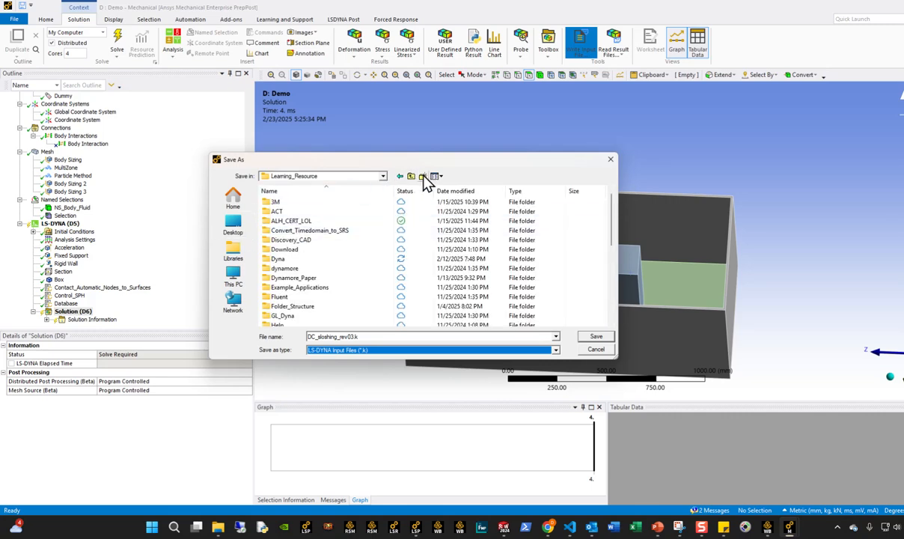
left_click(399, 175)
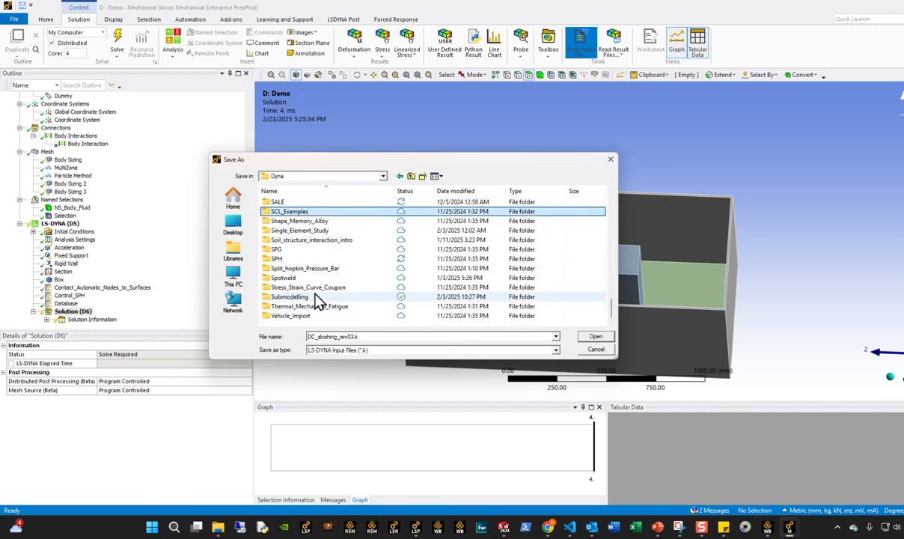
double_click(289, 259)
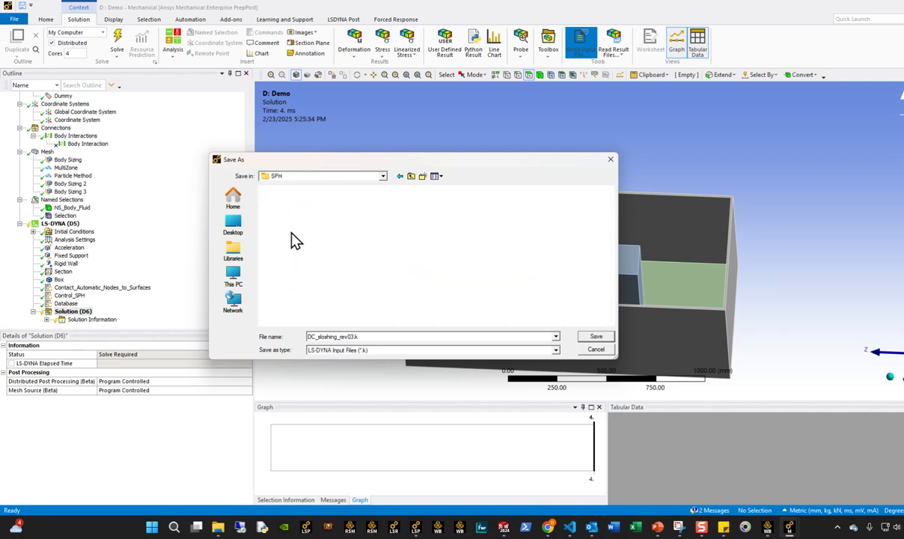
Step: Name the input file Demo_DC_SPH_Wave and save it
double_click(369, 336)
type("De")
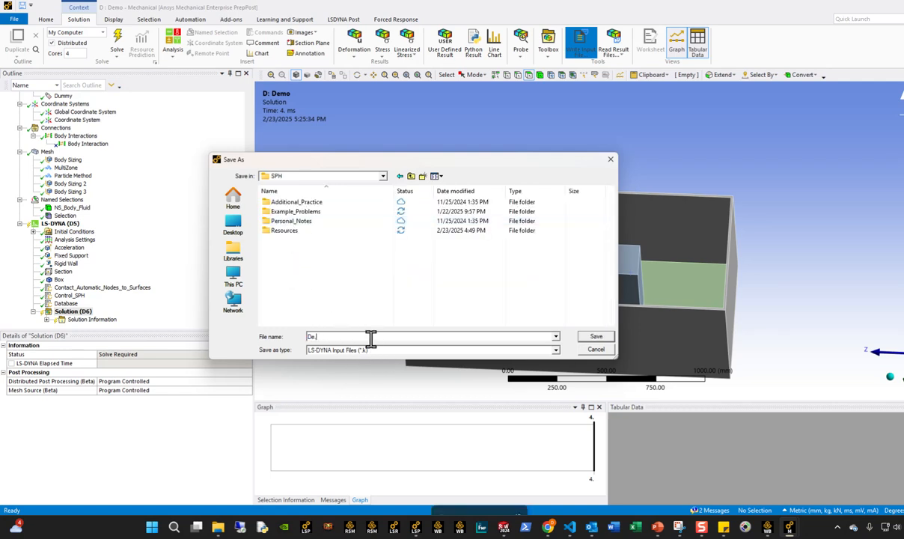
type("mo_+DC_")
key("BackSpace")
key("BackSpace")
key("BackSpace")
key("BackSpace")
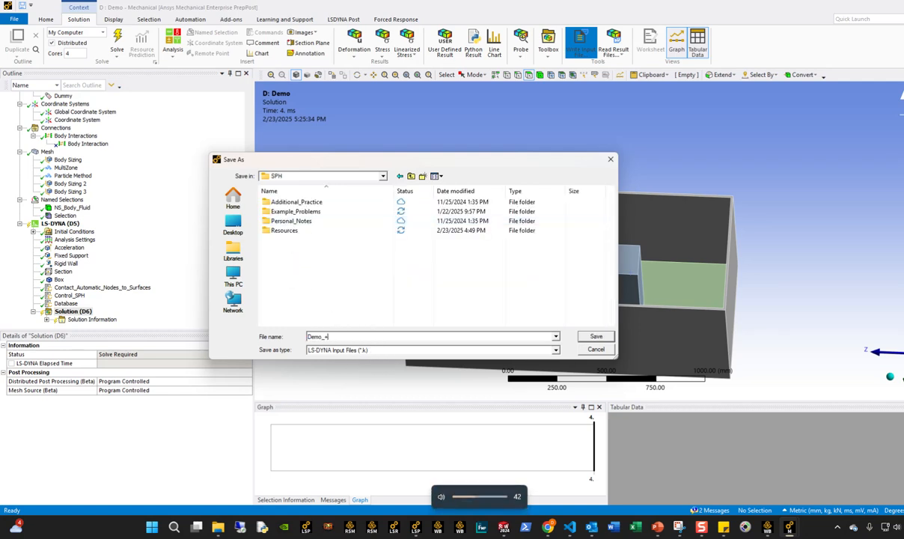
type("DC_SPH_WB")
key("Return")
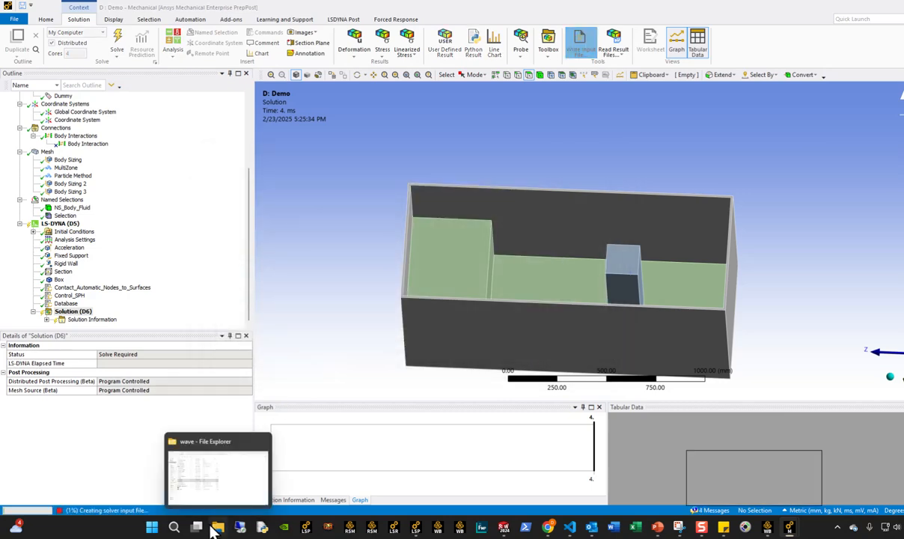
Step: Find the exported Demo_DC_SPH_Wave file in the SPH folder with File Explorer and open it in Visual Studio Code
left_click(217, 449)
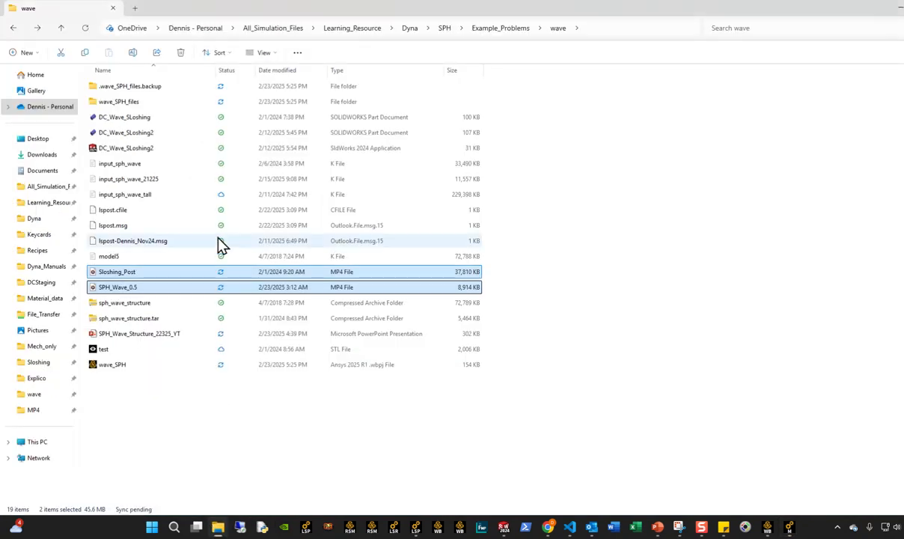
left_click(445, 28)
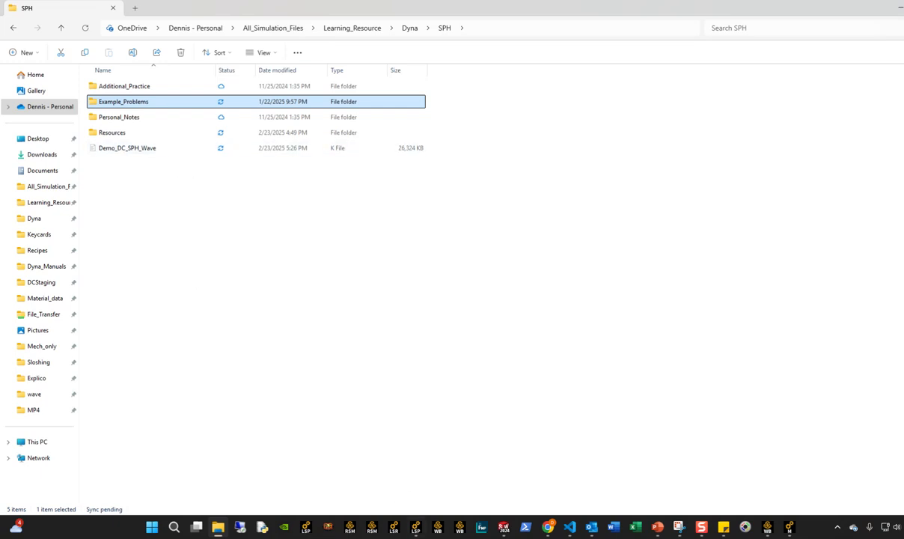
left_click(570, 527)
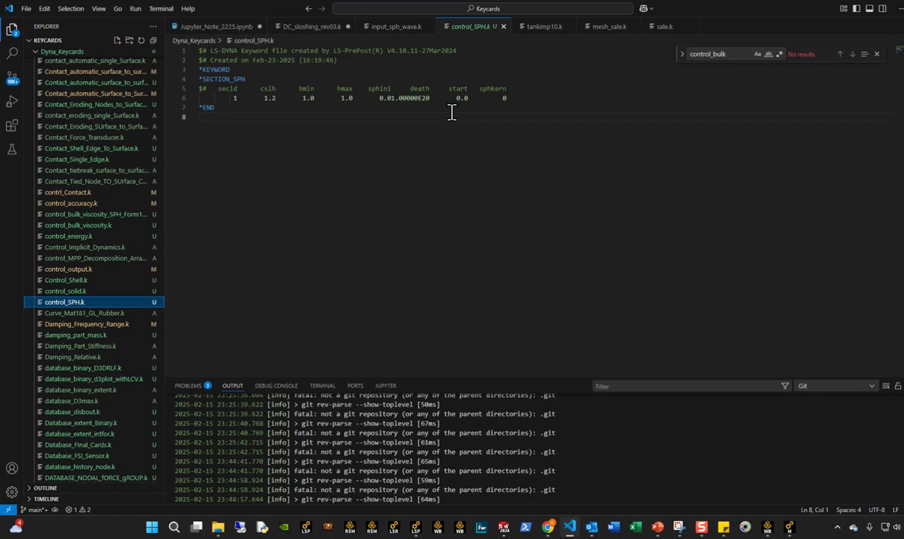
left_click_drag(738, 13, 775, 191)
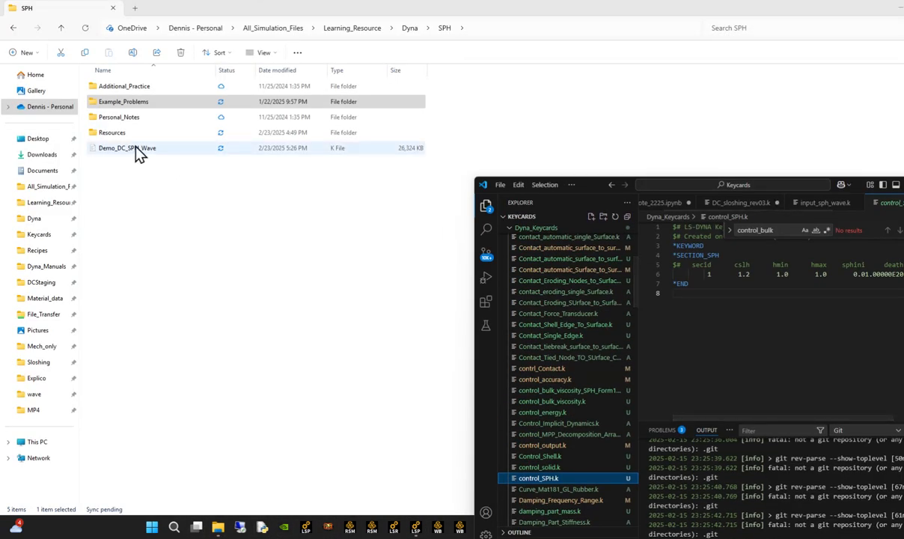
left_click_drag(131, 149, 748, 314)
double_click(857, 185)
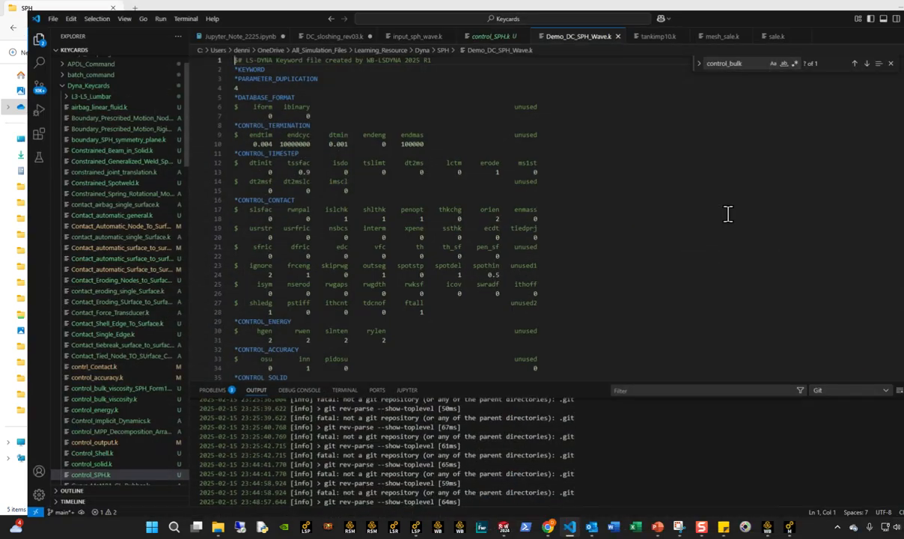
Step: Examine the control, section, material and part cards in Demo_DC_SPH_Wave.k and compare them with control_SPH.k
scroll(396, 251, "up", 1)
scroll(333, 212, "down", 4)
scroll(337, 212, "down", 3)
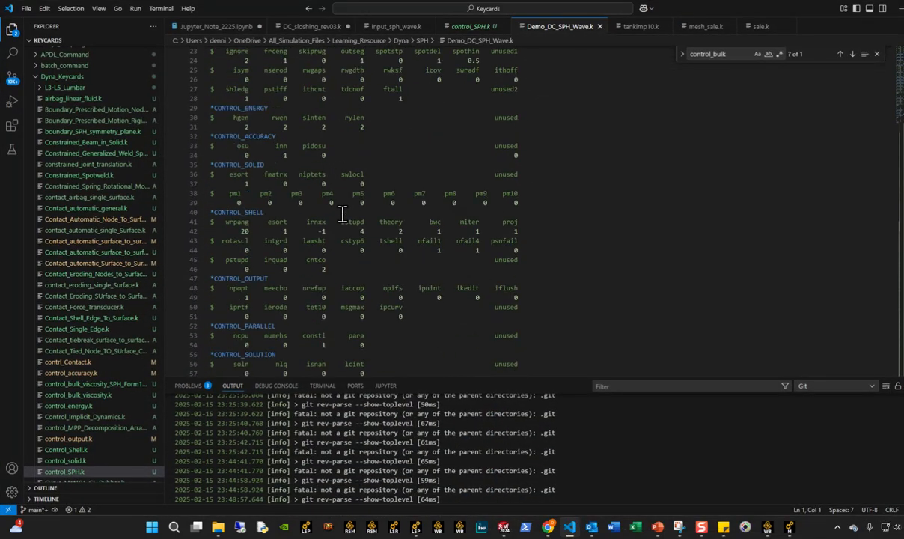
left_click(471, 27)
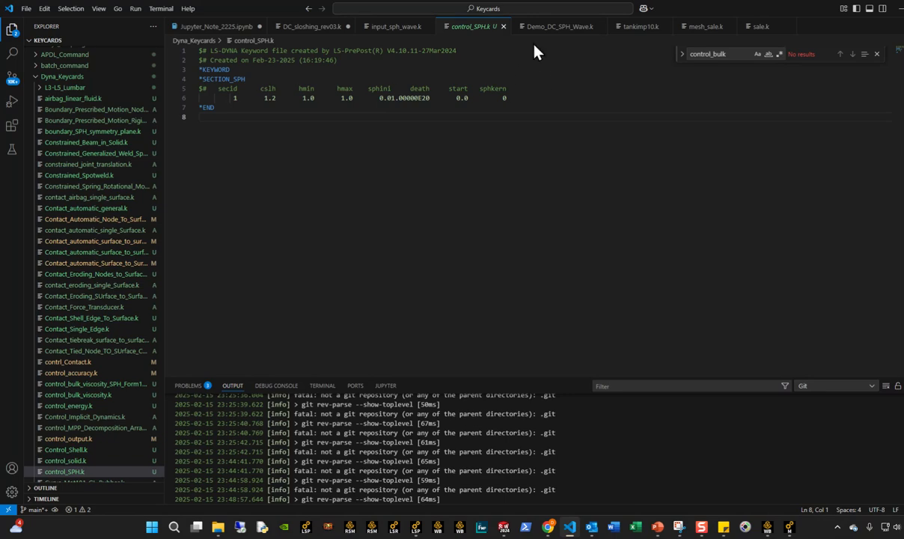
left_click(558, 26)
scroll(359, 202, "up", 5)
scroll(402, 232, "down", 6)
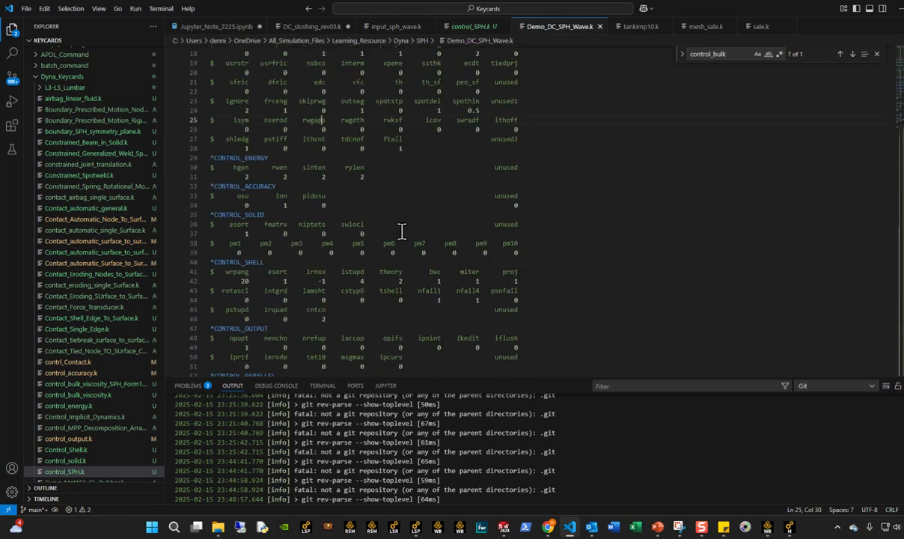
scroll(402, 232, "down", 13)
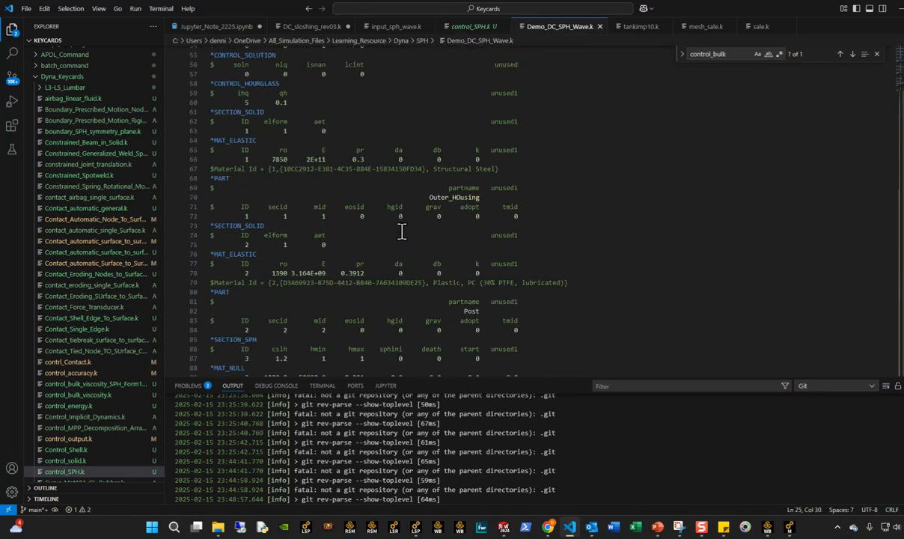
Step: Switch to the Demo model in Ansys Mechanical and copy the *CONTROL_SPH and *CONTROL_BULK_VISCOSITY cards from the Control_SPH snippet
left_click(474, 27)
mouse_move(744, 520)
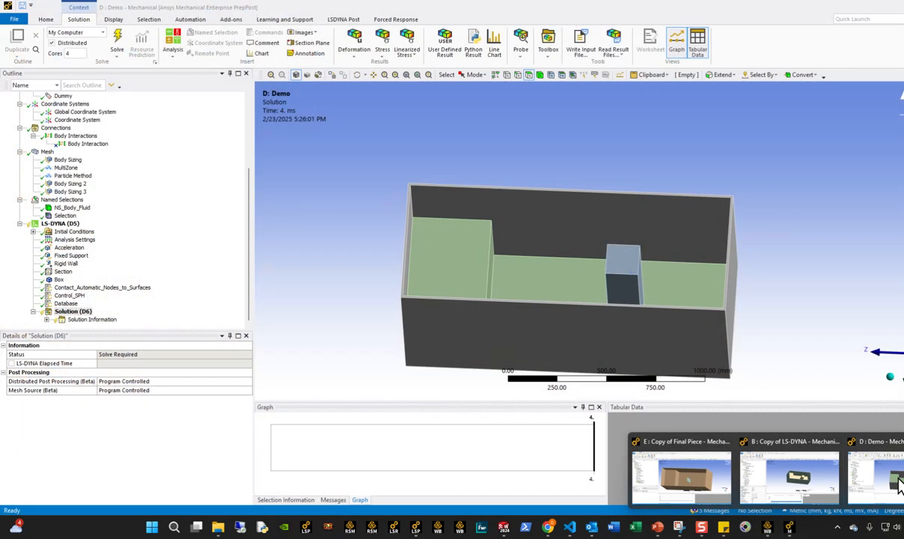
left_click(872, 473)
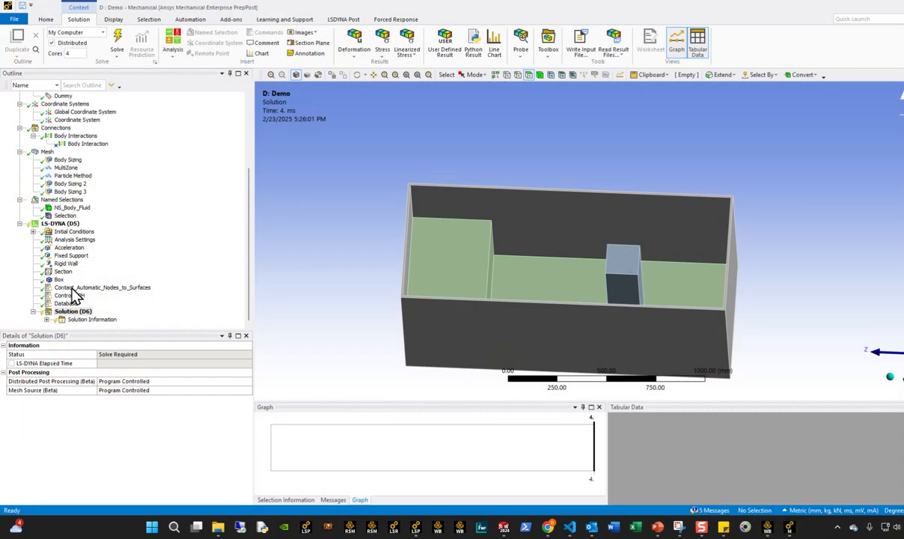
left_click(69, 295)
left_click_drag(490, 167, 241, 98)
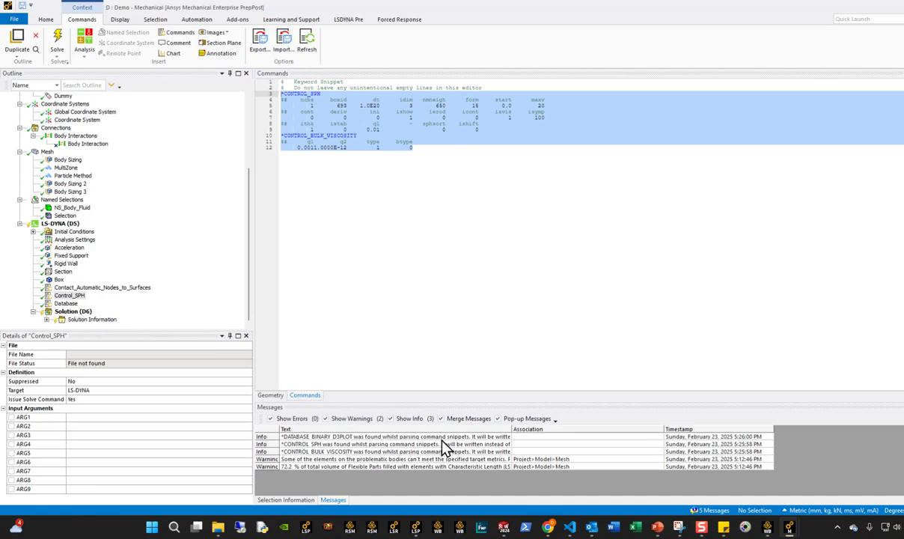
Step: Return to Visual Studio Code, replace the *SECTION_SPH card in control_SPH.k with the copied cards and close the file
left_click(570, 527)
left_click(198, 78, "shift")
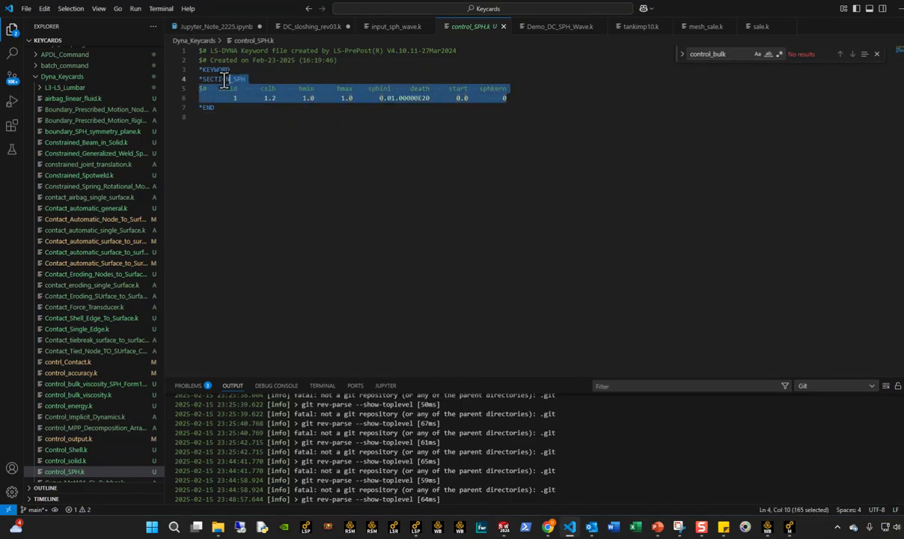
type("*CONTROL_SPH $#    ncbs     boxid        dt      idim   nmneigh      form     start      maxv          1       693    1.0E20         3       650        15       0.0        20 $#    cont     deriv       ini     ishow     ierod     icont     iavis     isymp          0         0         0         1         0         0         1       100 $#    ithk     istab        ql         -   sphsort    ishift          1         0      0.01                   0         0 *CONTROL_BULK_VISCOSITY $#      q1        q2      type     btype      0.0011.0000E-12         1         0 *END")
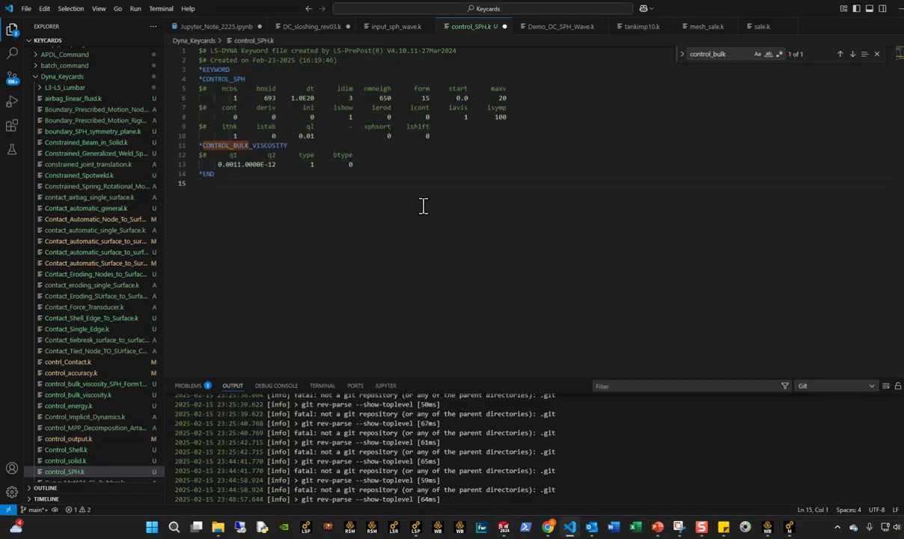
left_click(503, 26)
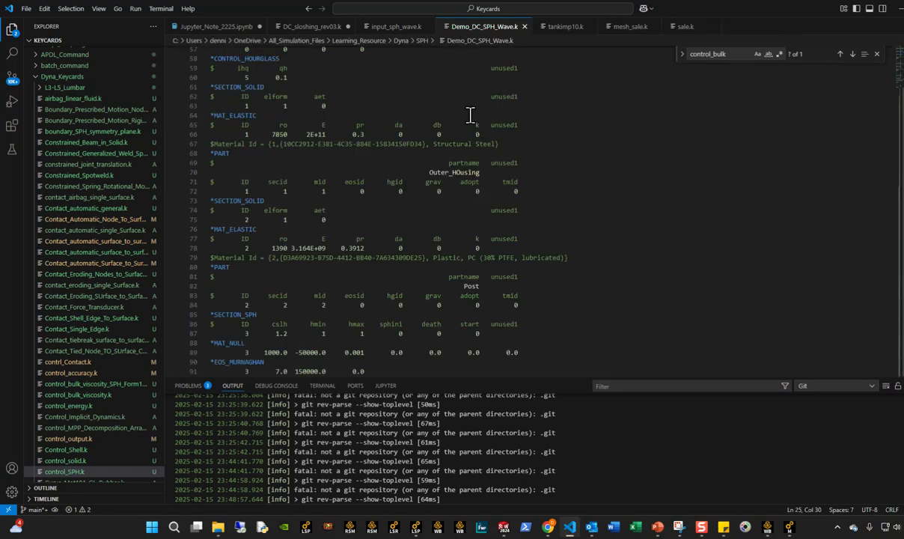
Step: Comment out the cards from *CONTROL_CONTACT through *CONTROL_HOURGLASS in Demo_DC_SPH_Wave.k and set tssfac to 0.45 in *CONTROL_TIMESTEP
scroll(398, 133, "up", 3)
scroll(330, 133, "up", 15)
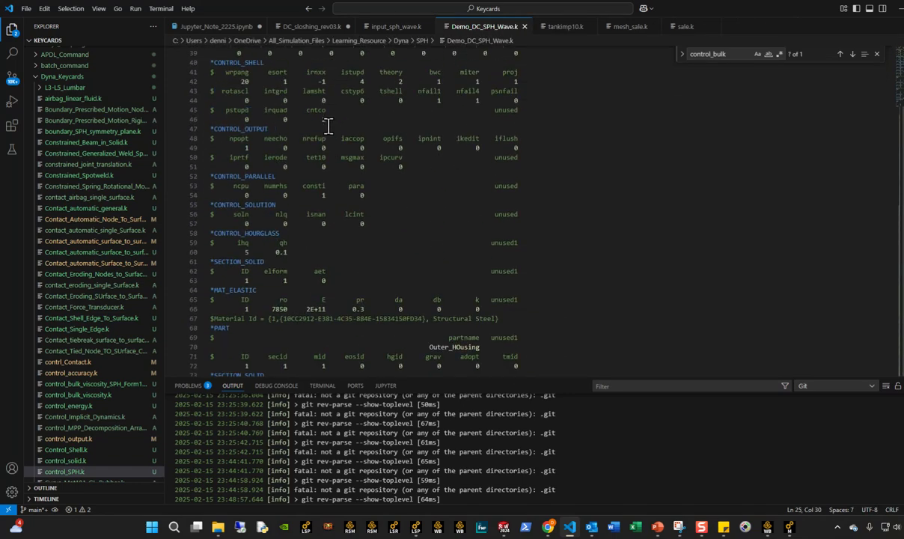
scroll(285, 138, "down", 3)
scroll(224, 146, "up", 3)
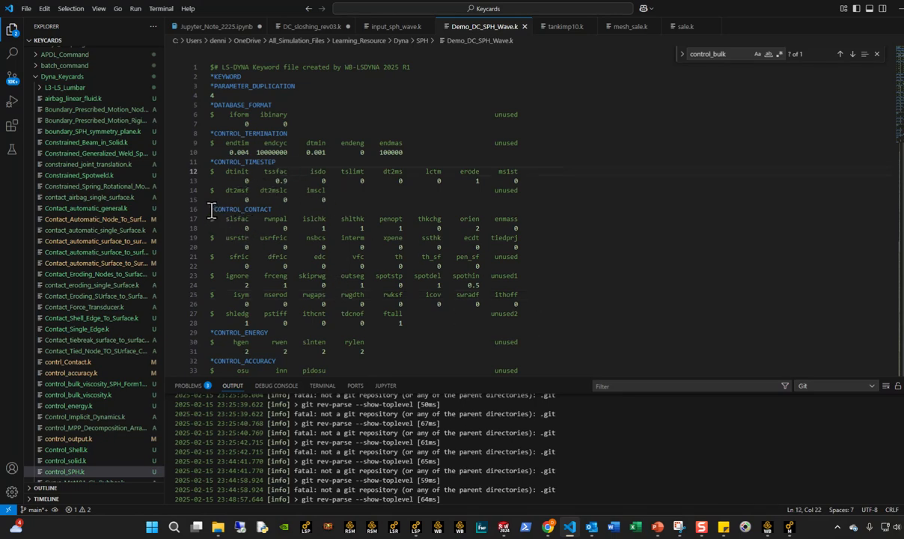
left_click_drag(212, 211, 298, 226)
scroll(298, 226, "up", 5)
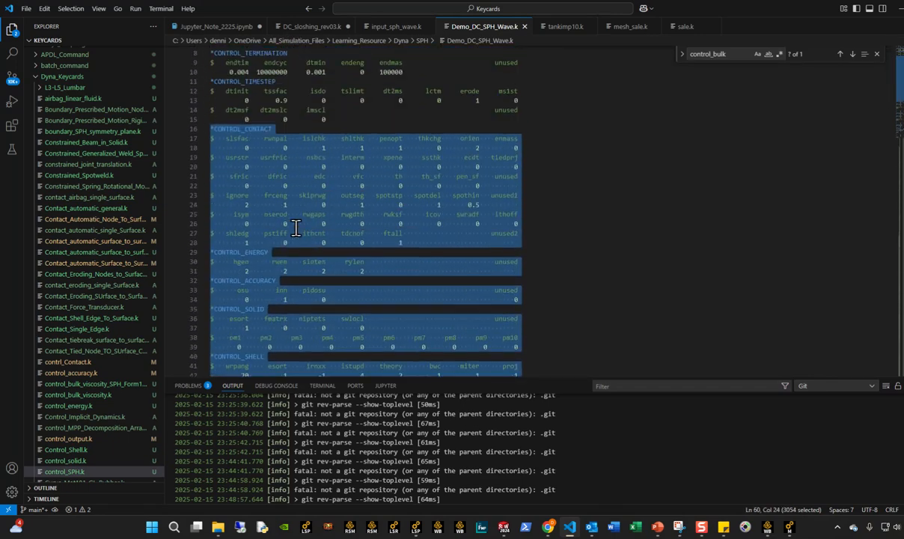
scroll(297, 226, "down", 4)
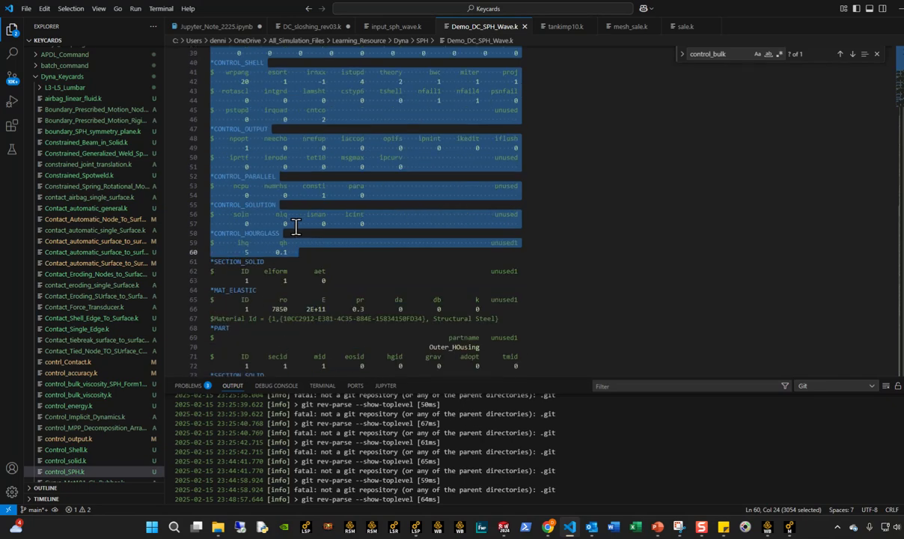
key("ctrl+slash")
scroll(296, 227, "up", 12)
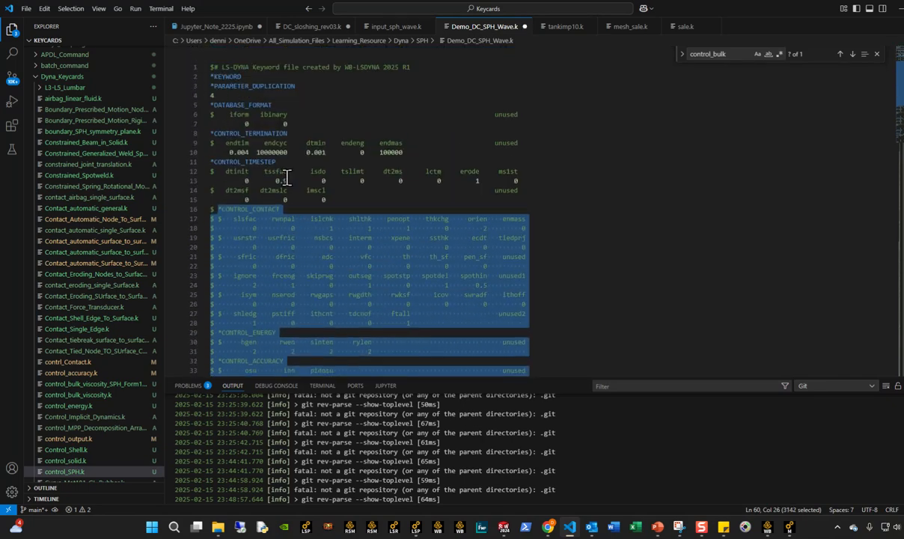
left_click(293, 181)
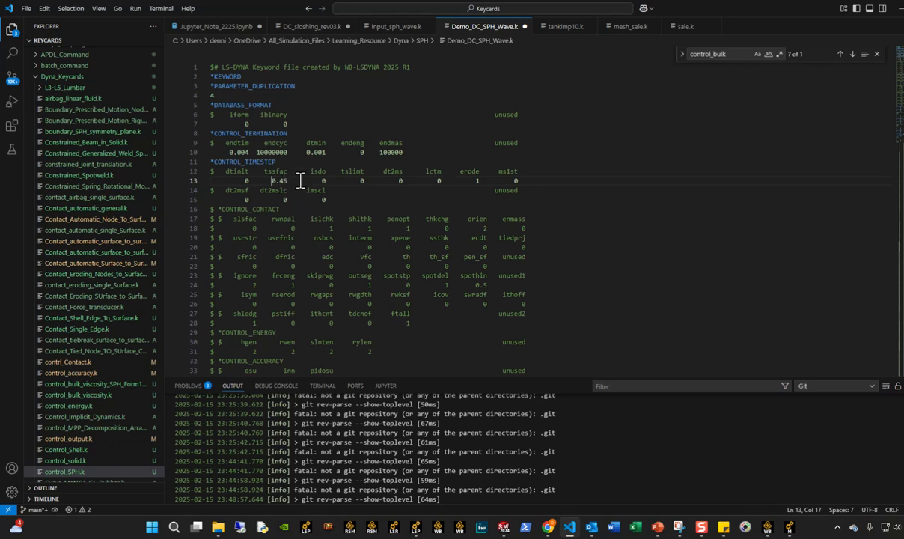
Step: Switch to the Demo model in Ansys Mechanical, set the Time Step Safety Factor to 0.45 in Analysis Settings and select Solution
mouse_move(792, 527)
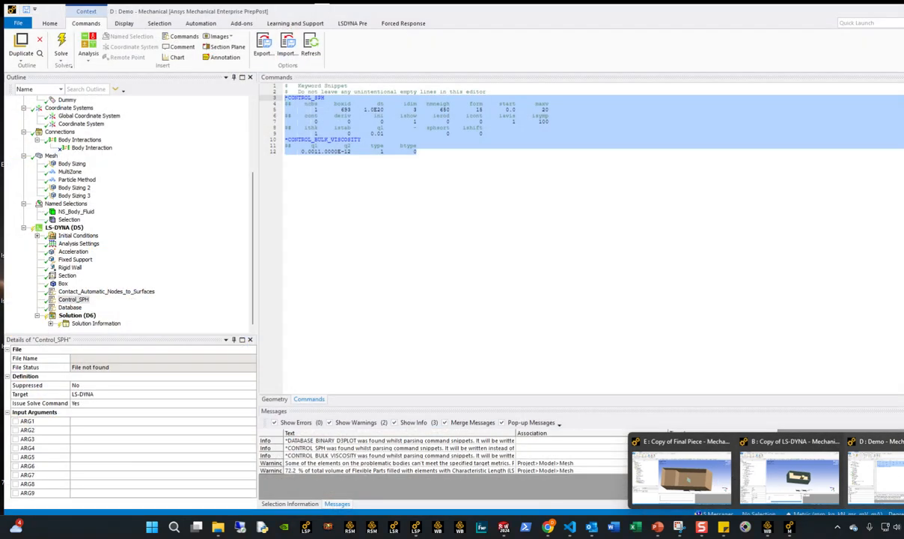
left_click(872, 478)
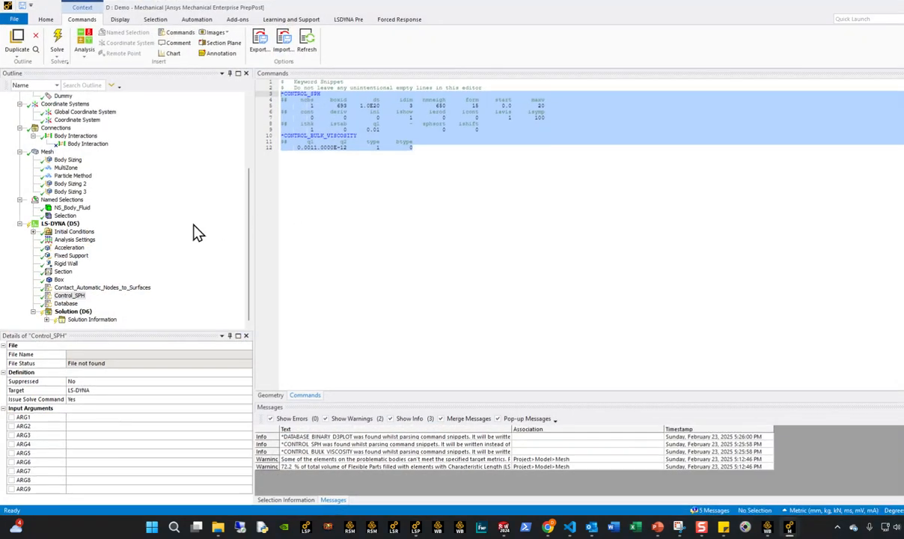
left_click(75, 240)
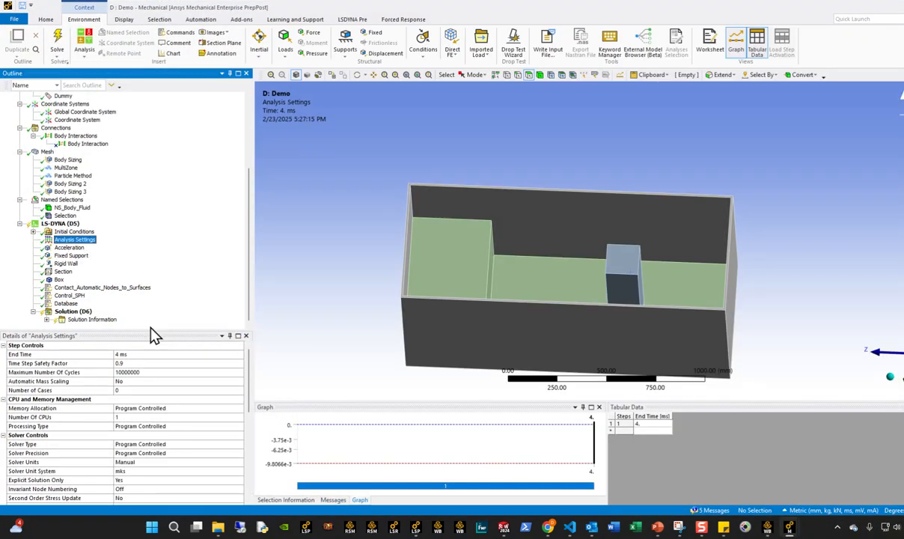
left_click(138, 363)
type("0.45")
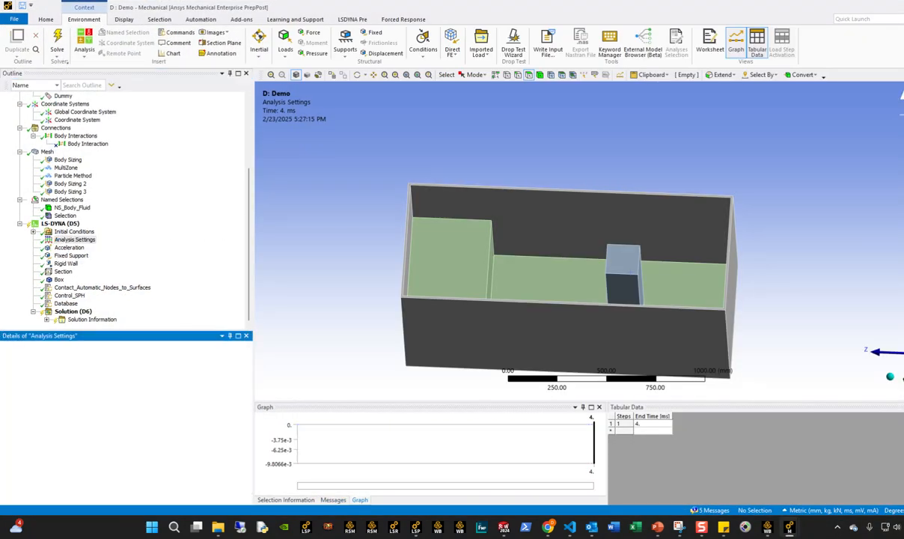
key("Return")
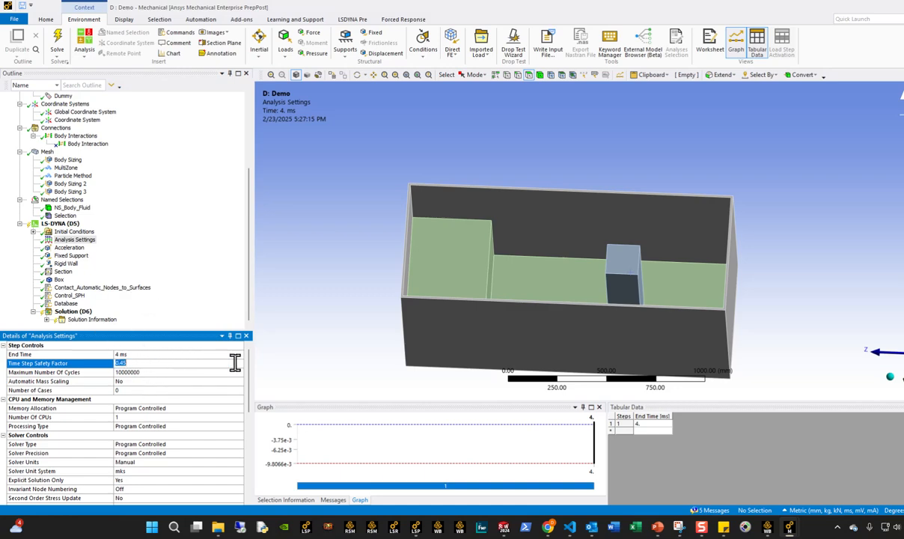
left_click(66, 319)
left_click(68, 311)
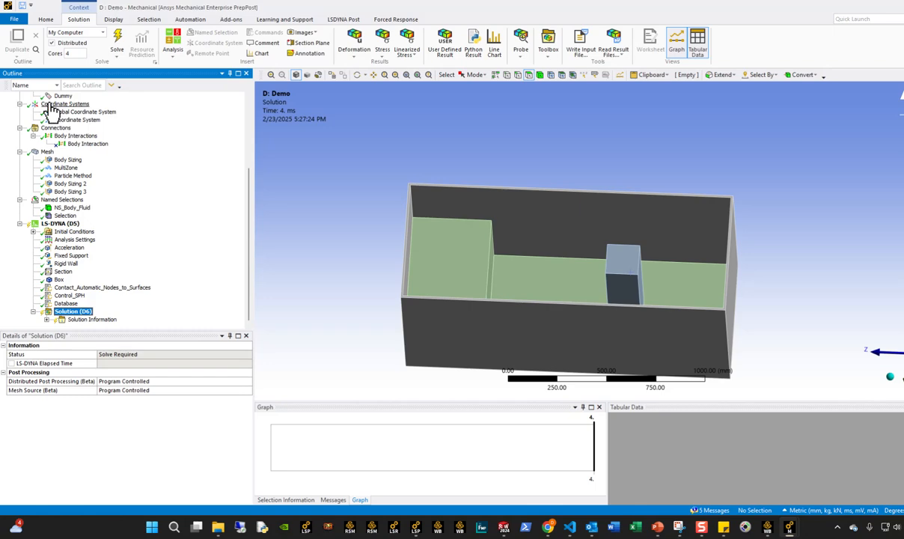
left_click(14, 19)
key("Escape")
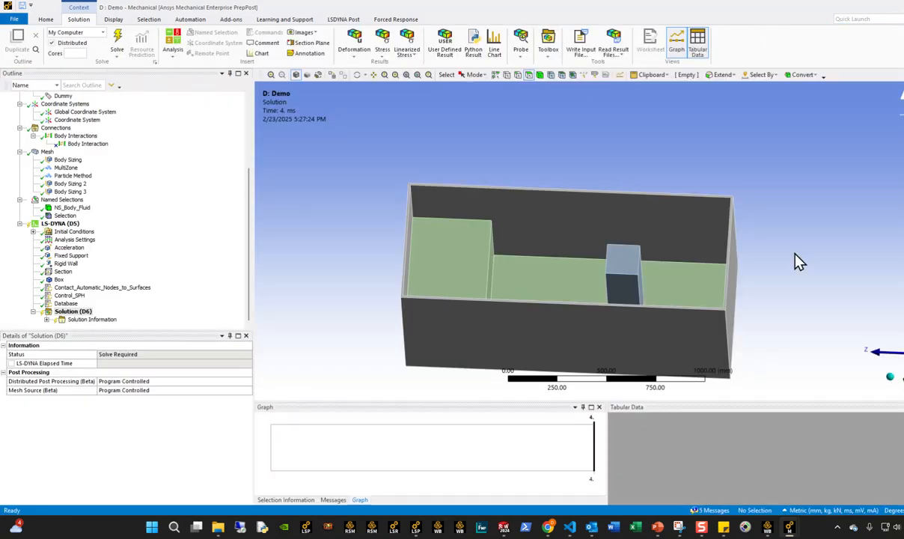
Step: Return to Visual Studio Code and review the *CONTROL_TIMESTEP card and the commented-out cards through *CONTROL_HOURGLASS in Demo_DC_SPH_Wave.k
left_click(522, 460)
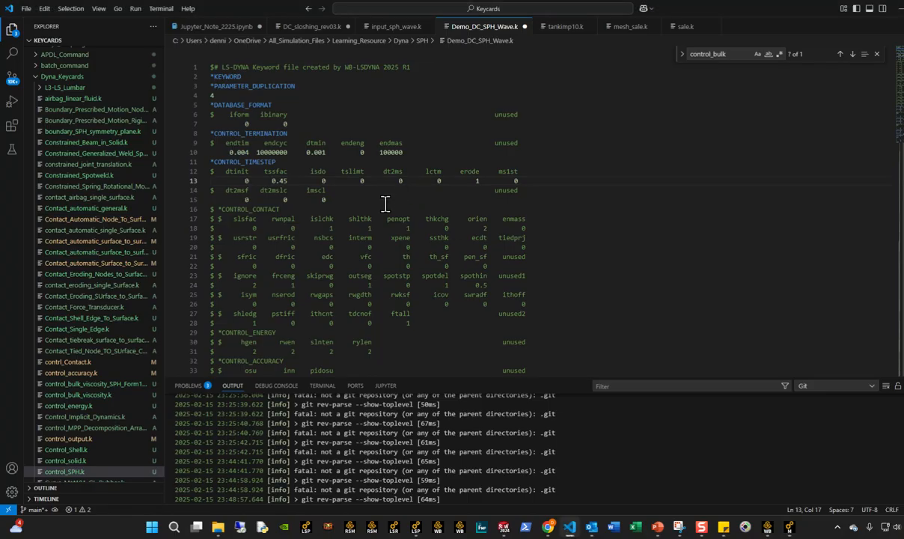
left_click_drag(383, 203, 384, 204)
scroll(344, 251, "down", 12)
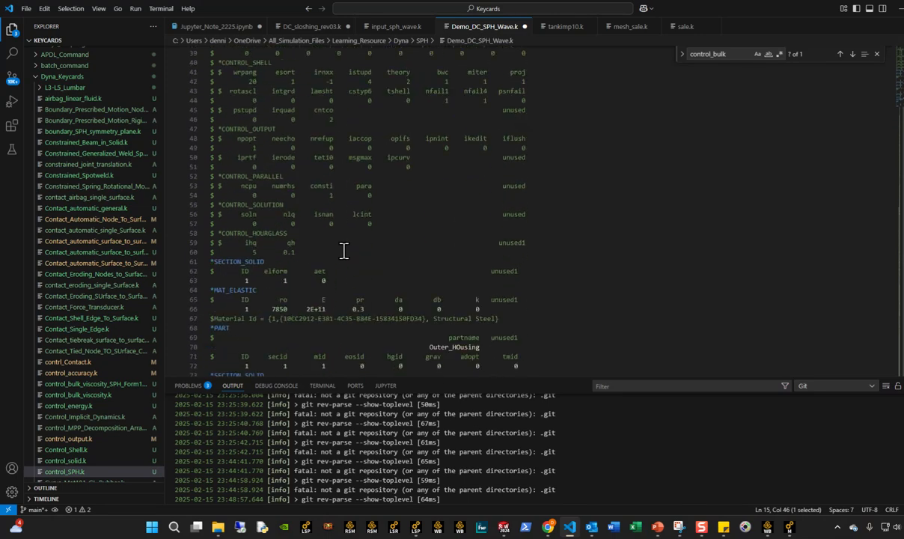
left_click(299, 252)
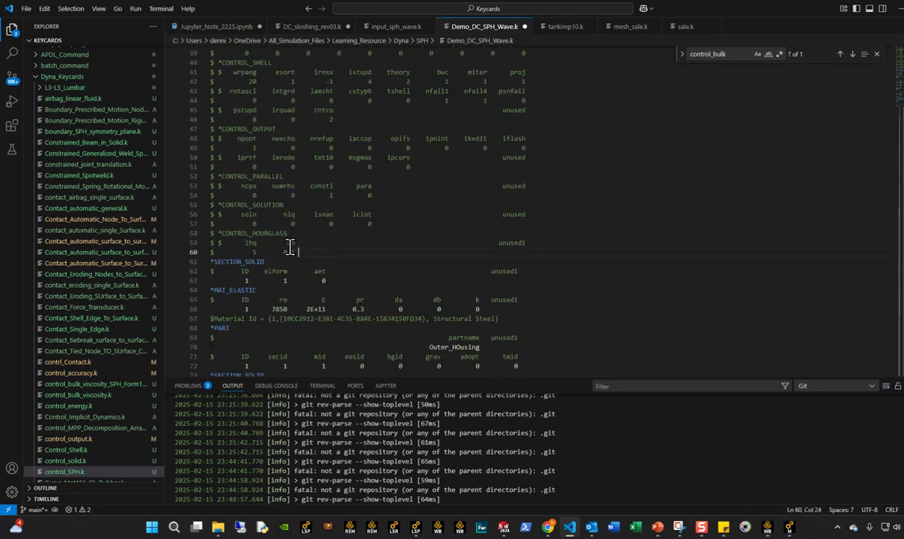
scroll(290, 247, "up", 10)
scroll(252, 238, "down", 11)
left_click_drag(296, 224, 186, 205)
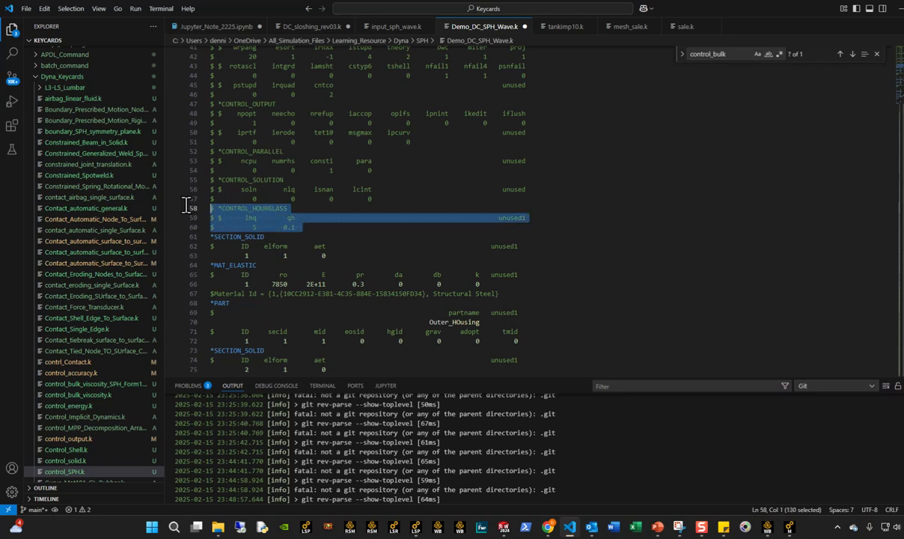
left_click(315, 235)
left_click_drag(308, 223, 217, 210)
left_click(305, 228)
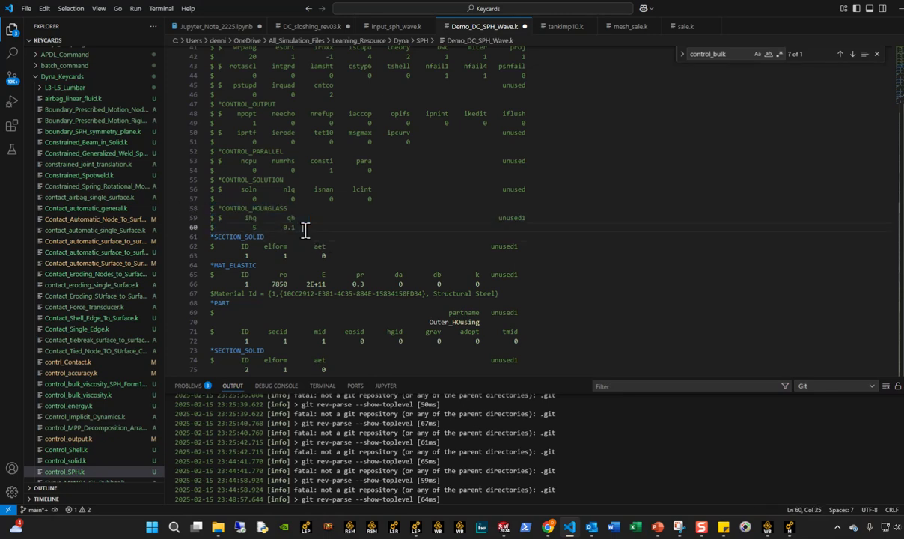
left_click_drag(307, 226, 220, 211)
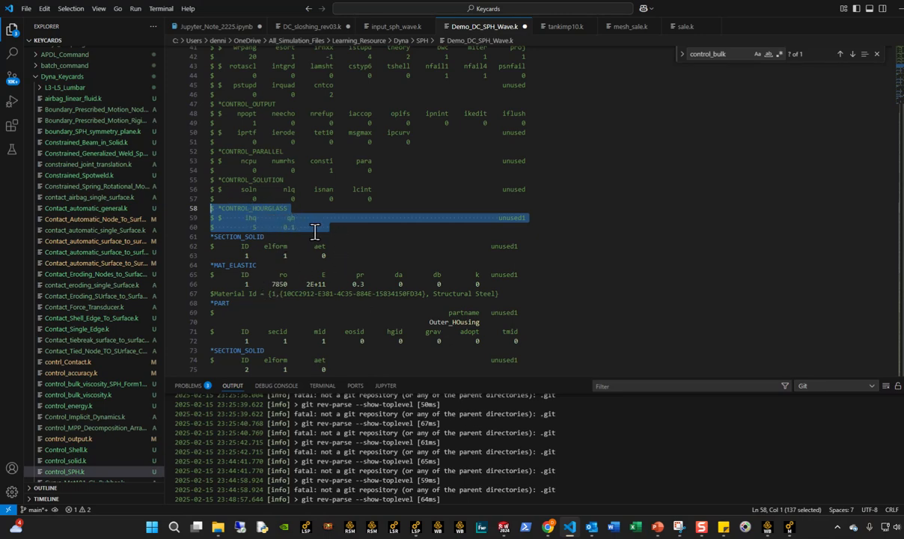
scroll(228, 171, "up", 16)
scroll(257, 197, "down", 13)
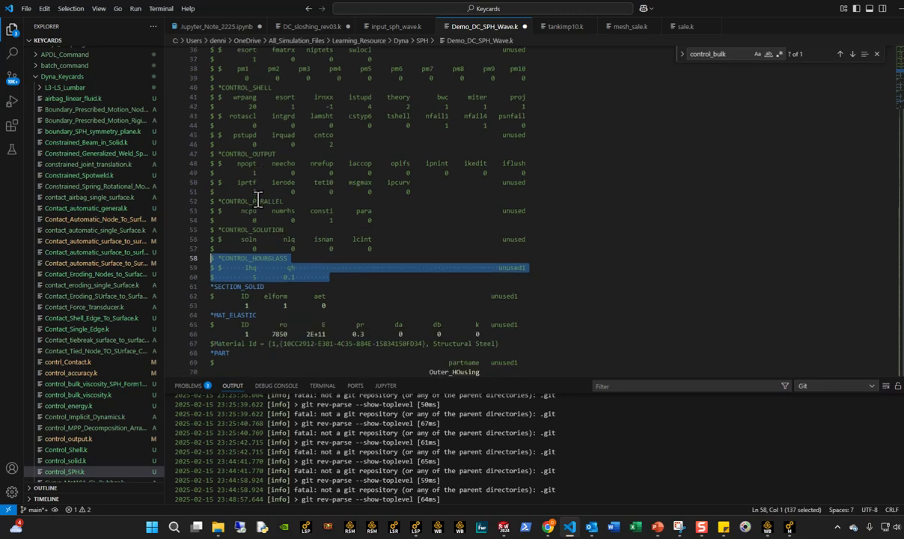
scroll(257, 201, "up", 12)
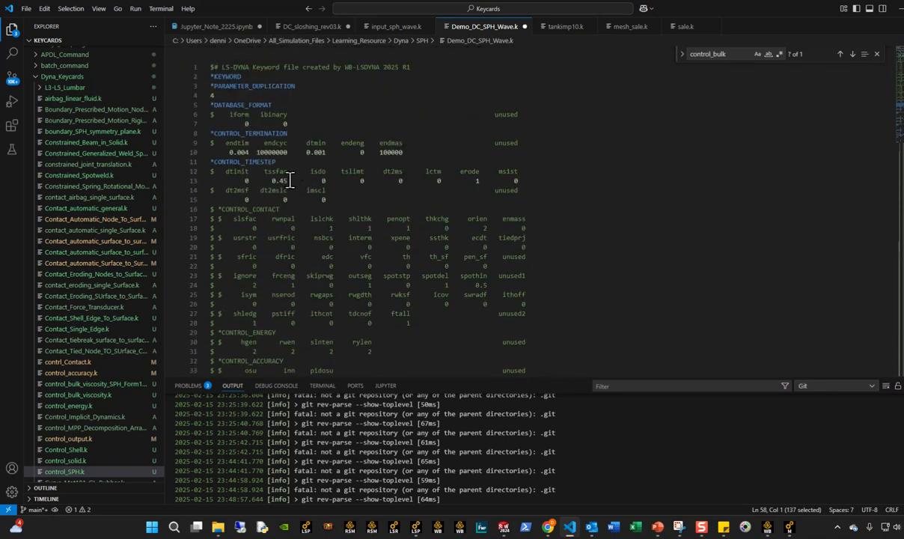
scroll(374, 284, "down", 5)
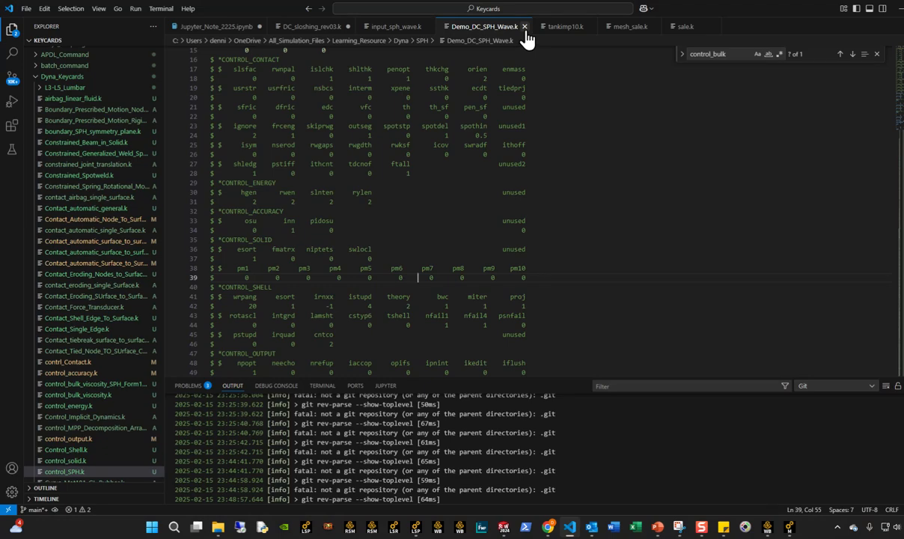
Step: Switch to File Explorer, go back to the wave folder and view the Sloshing_Post and SPH_Wave_0.5 result videos
left_click(206, 495)
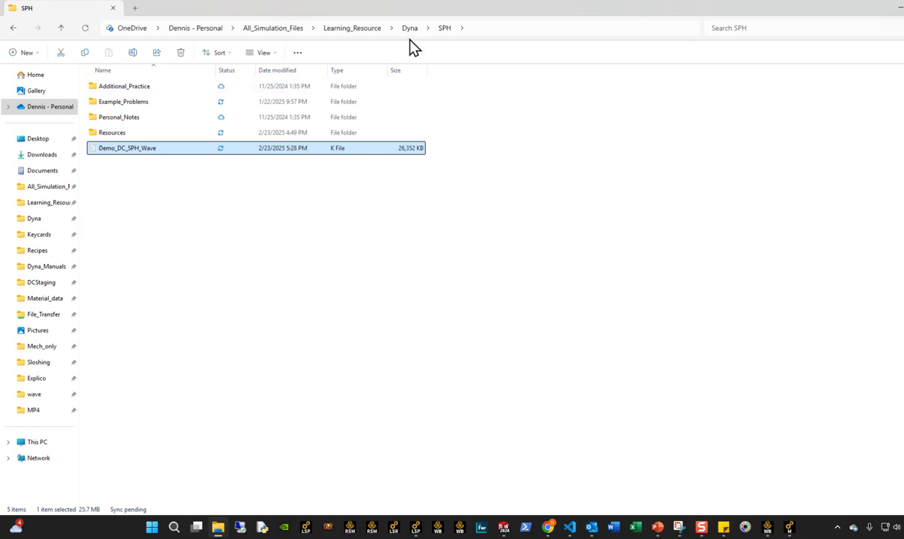
left_click(13, 30)
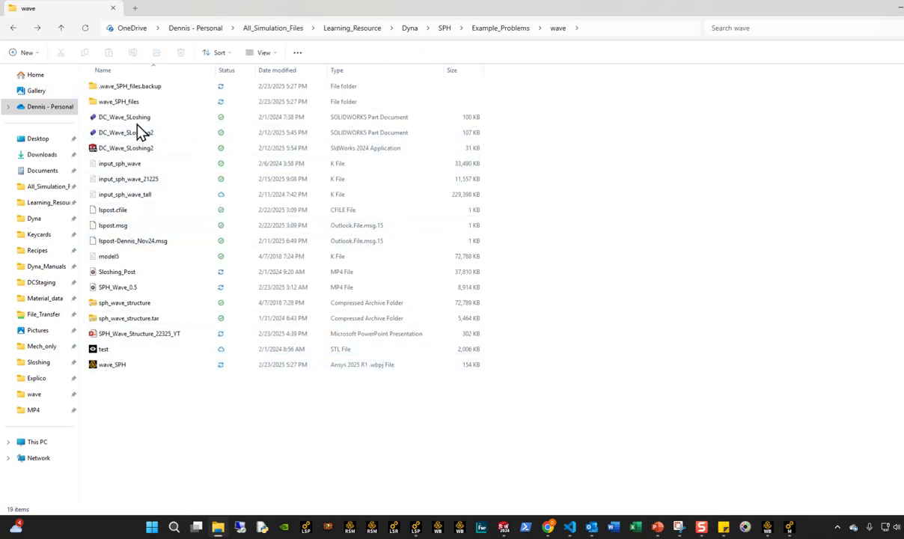
double_click(122, 276)
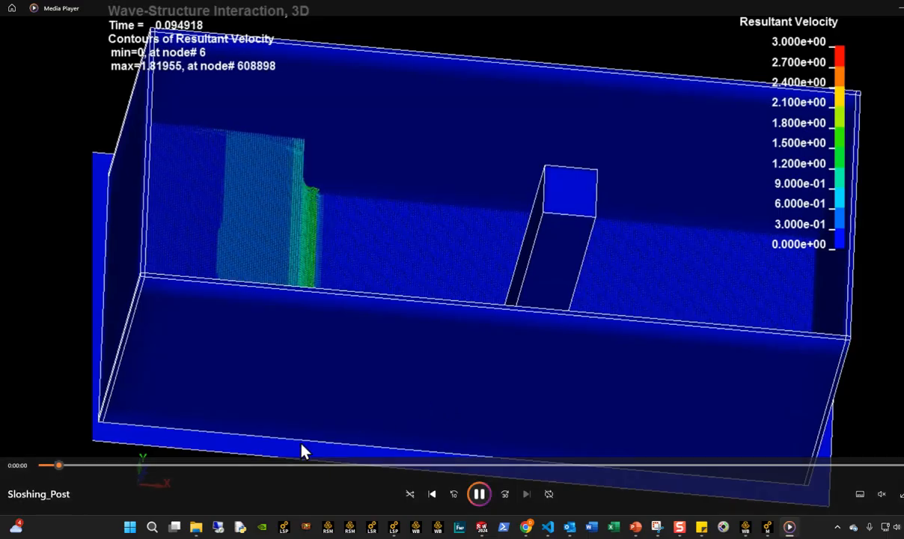
left_click(261, 466)
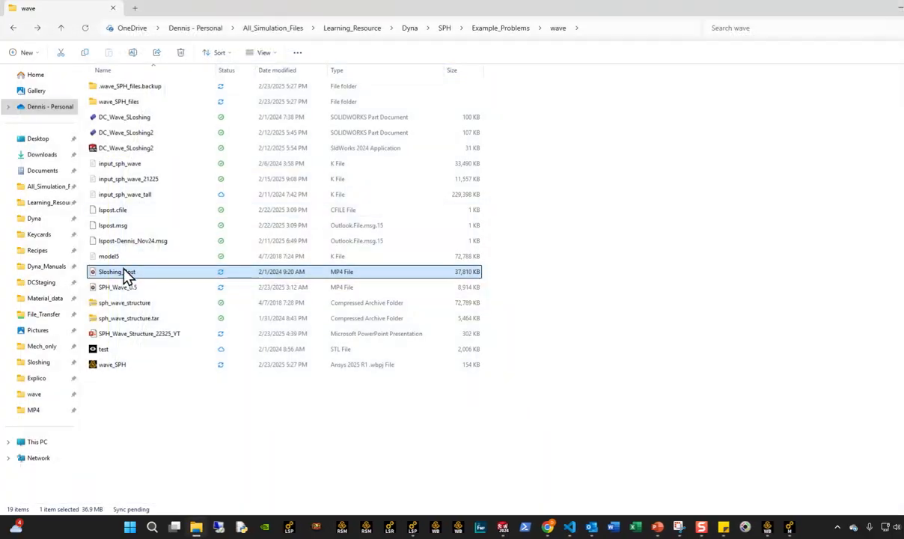
double_click(119, 287)
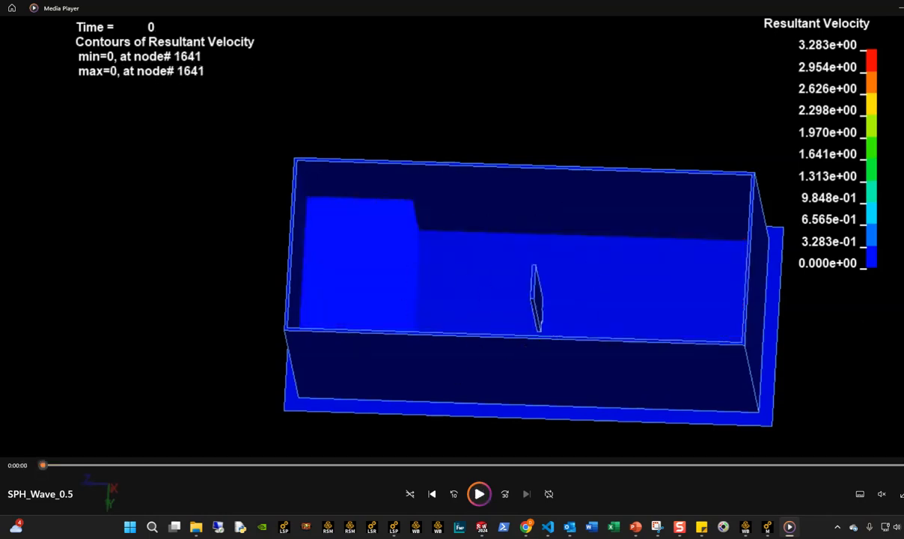
key("alt+F4")
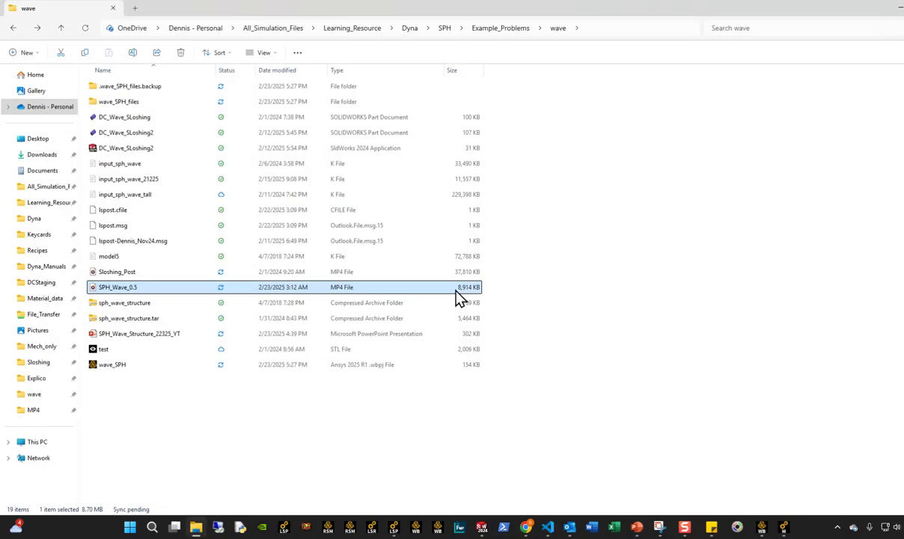
Step: Switch to the Demo model's Solution in Ansys Mechanical, then bring up the SPH_Wave_Structure_22325_YT presentation in PowerPoint
left_click(786, 530)
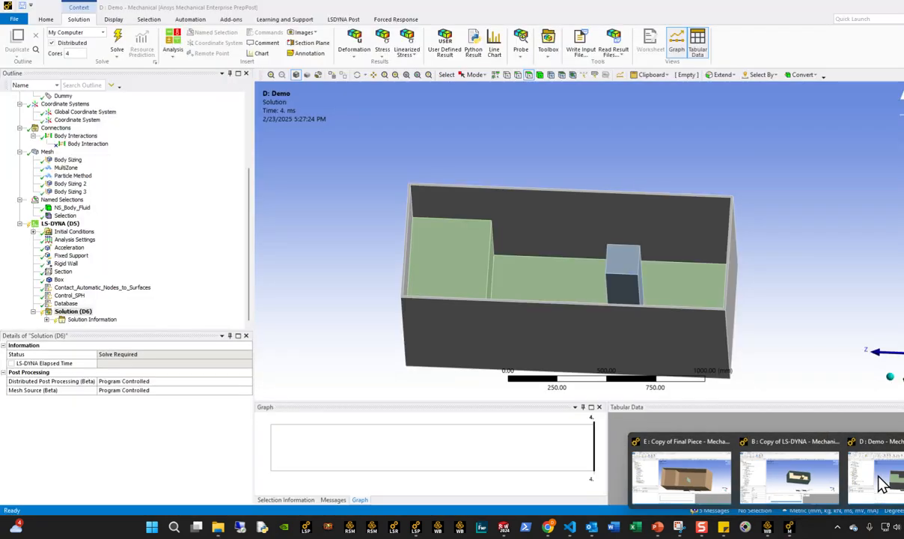
left_click(872, 472)
left_click(84, 312)
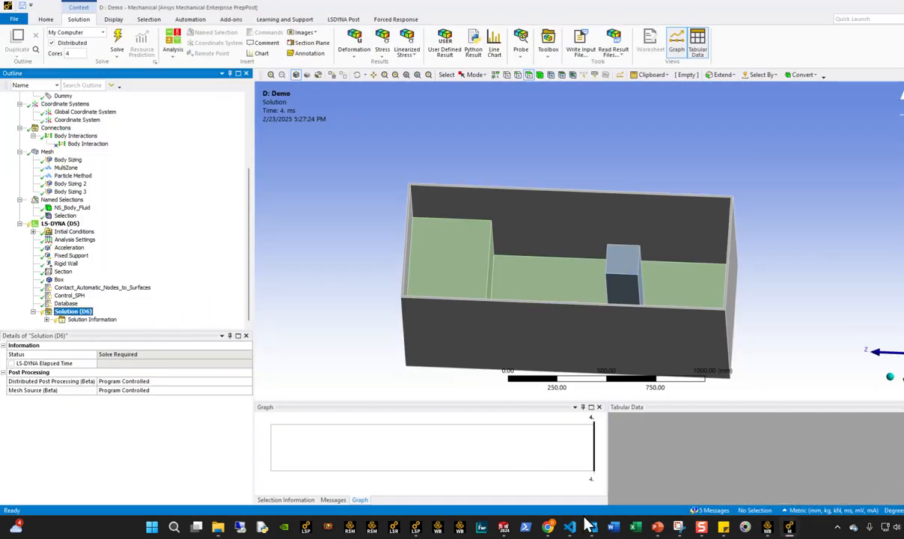
left_click(657, 527)
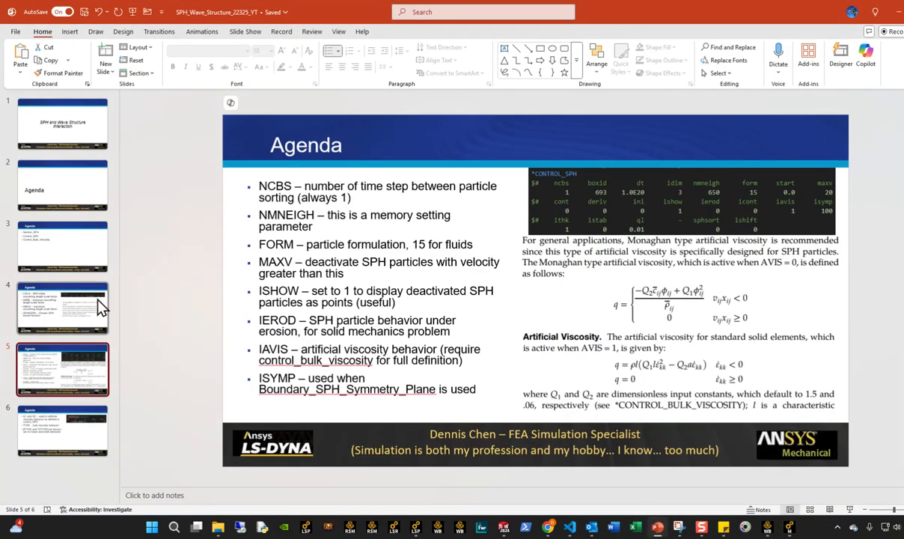